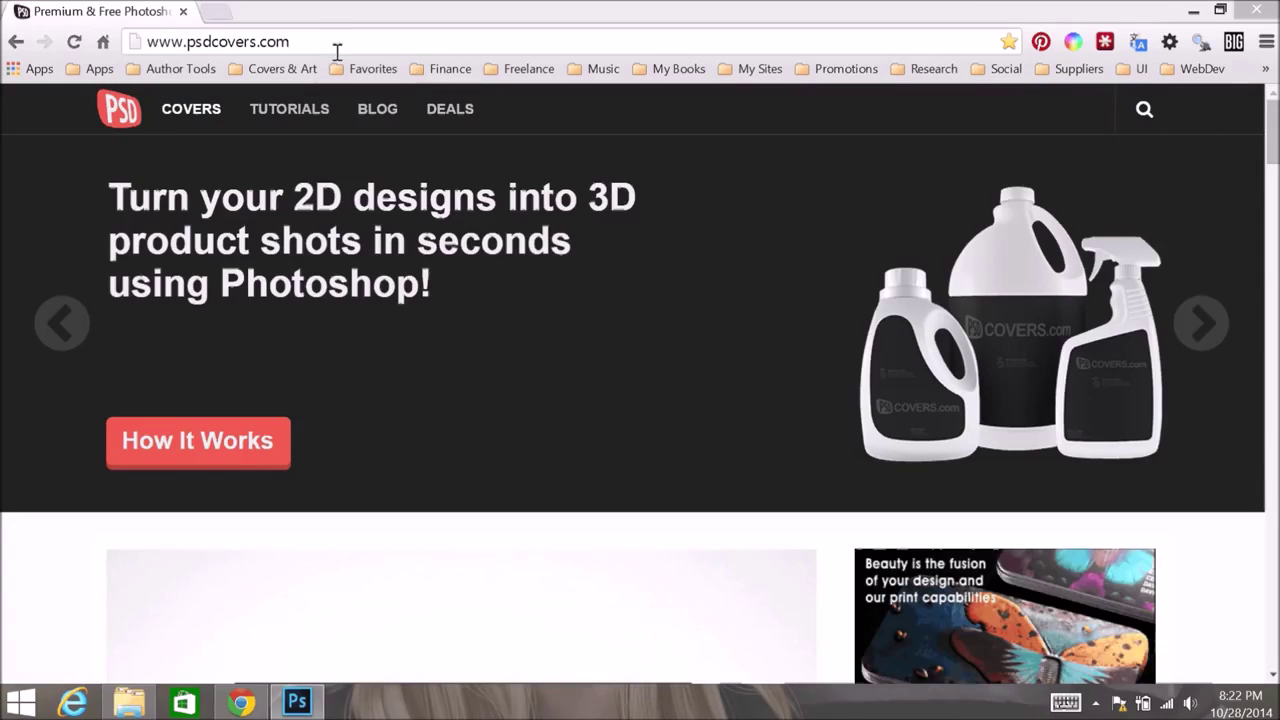
Search PSD Covers for 'softcover005' and open the SOFTCOVER005 softcover handbook page to its specs
{"action": "left_click", "coordinate": [1143, 112]}
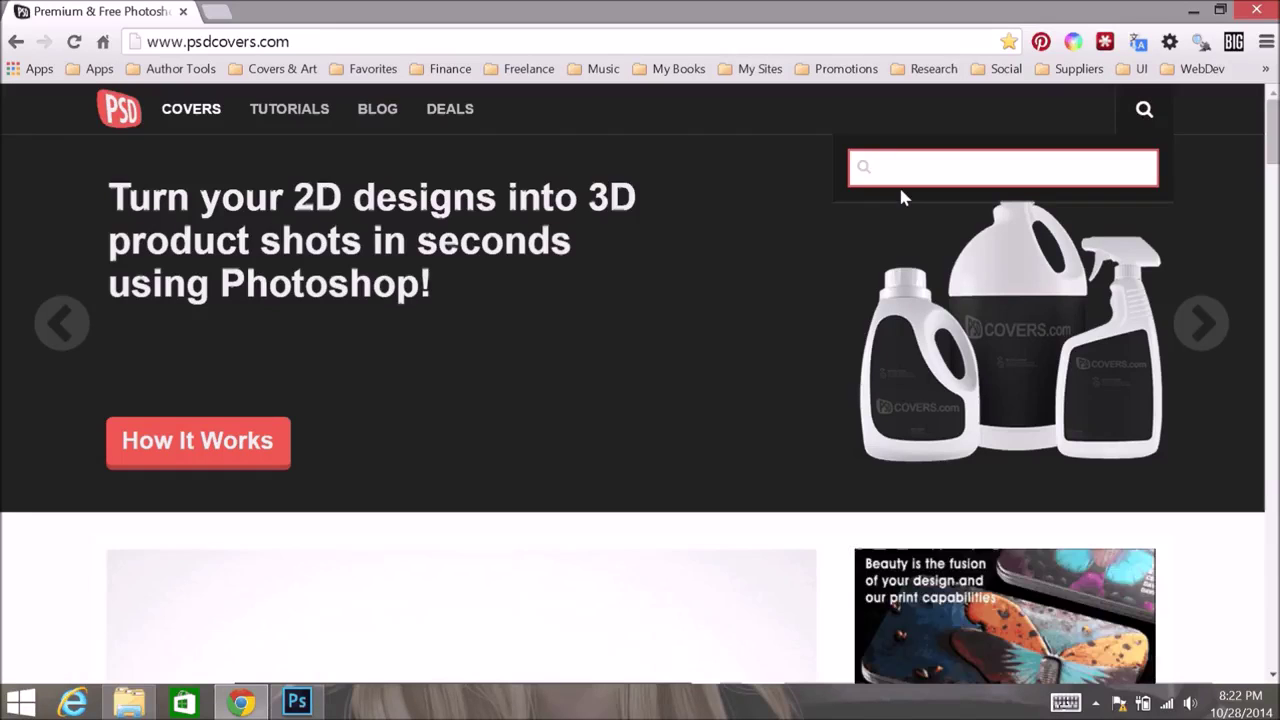
{"action": "type", "text": "softcover005"}
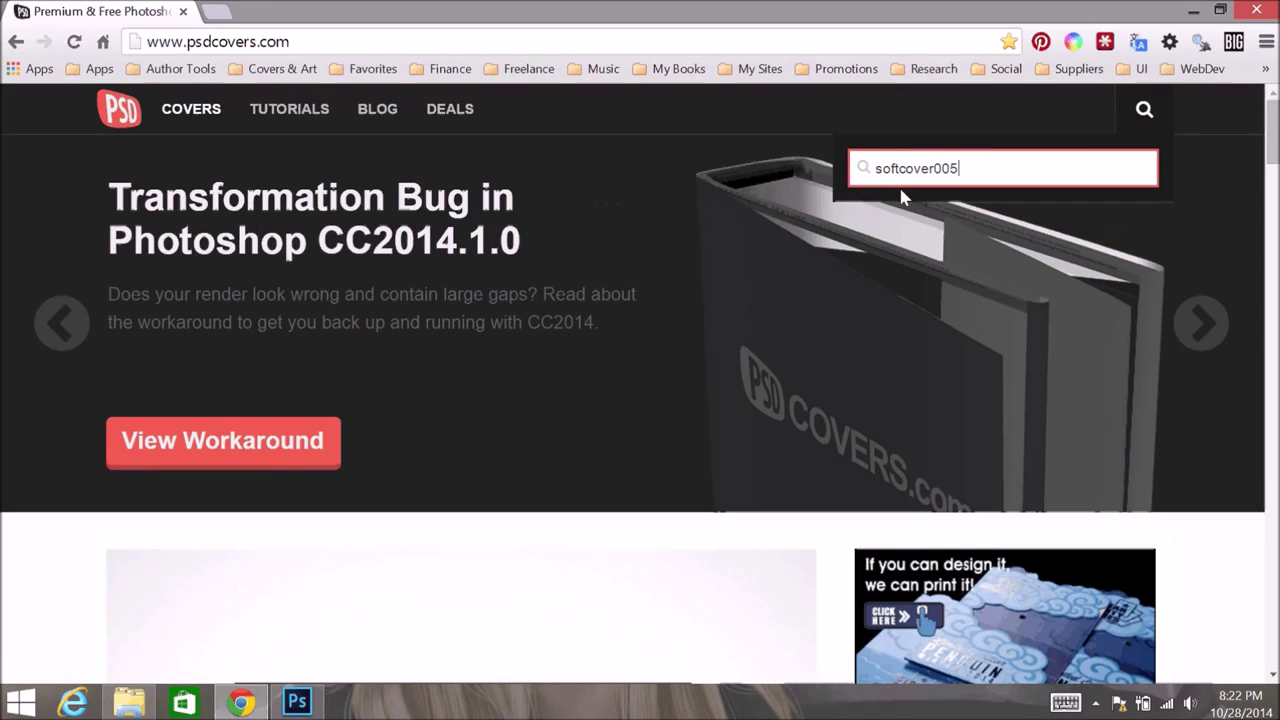
{"action": "key", "text": "Return"}
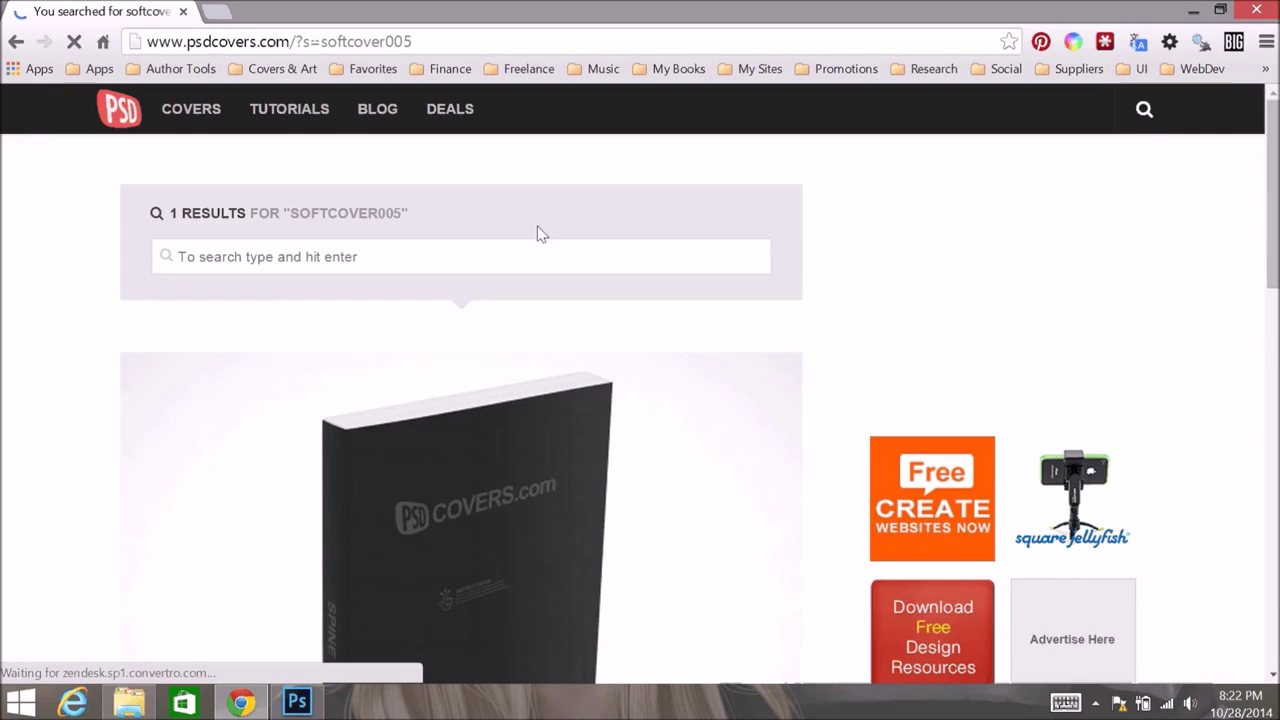
{"action": "scroll", "coordinate": [321, 397], "scroll_direction": "down", "scroll_amount": 3}
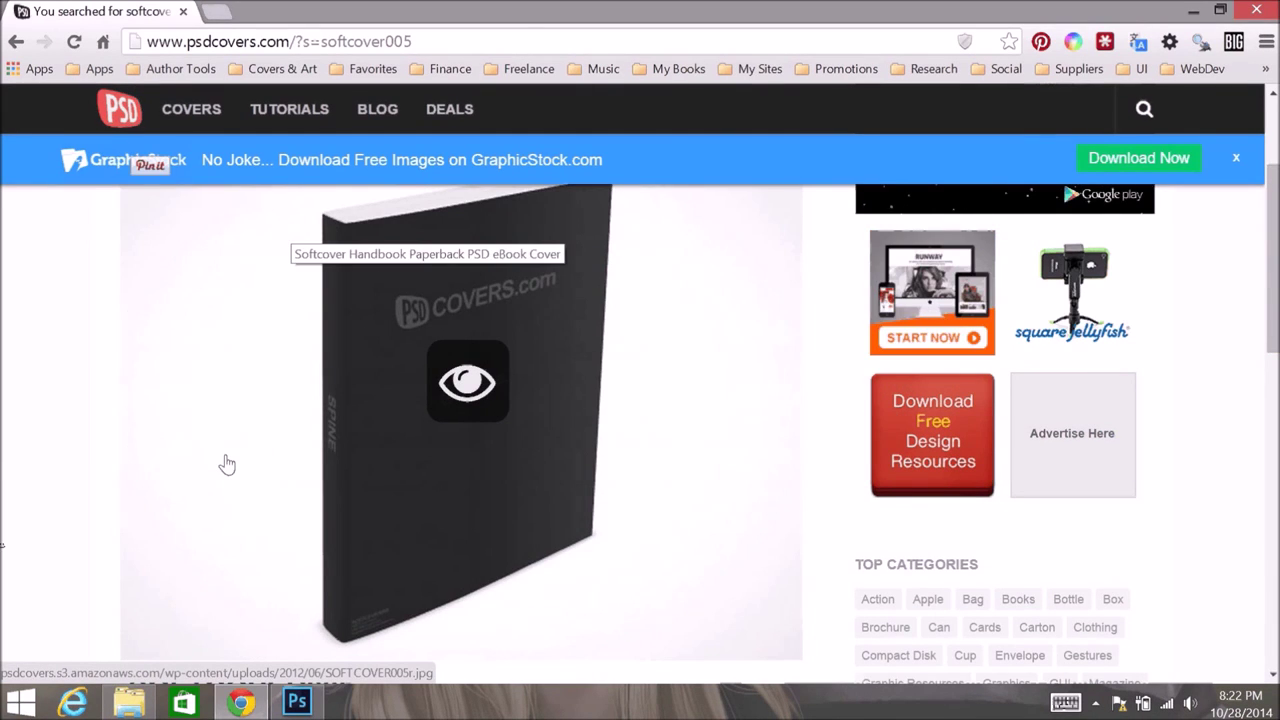
{"action": "scroll", "coordinate": [227, 464], "scroll_direction": "down", "scroll_amount": 4}
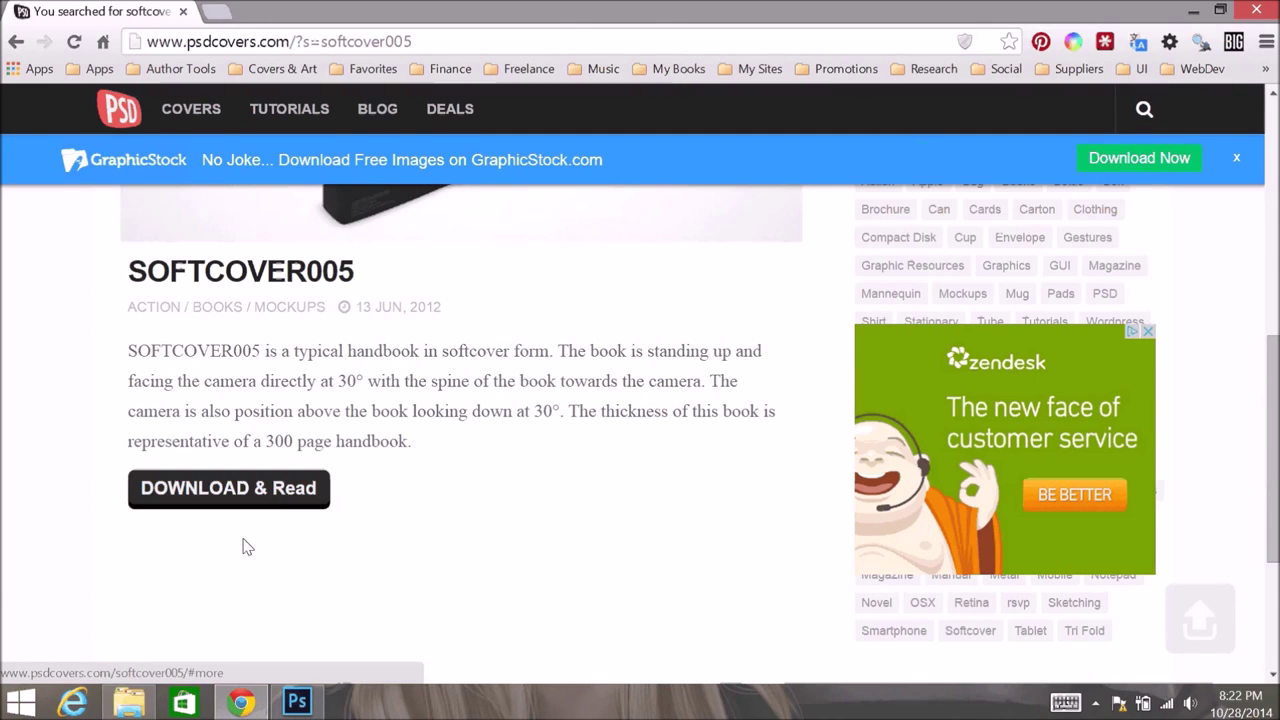
{"action": "left_click", "coordinate": [254, 508]}
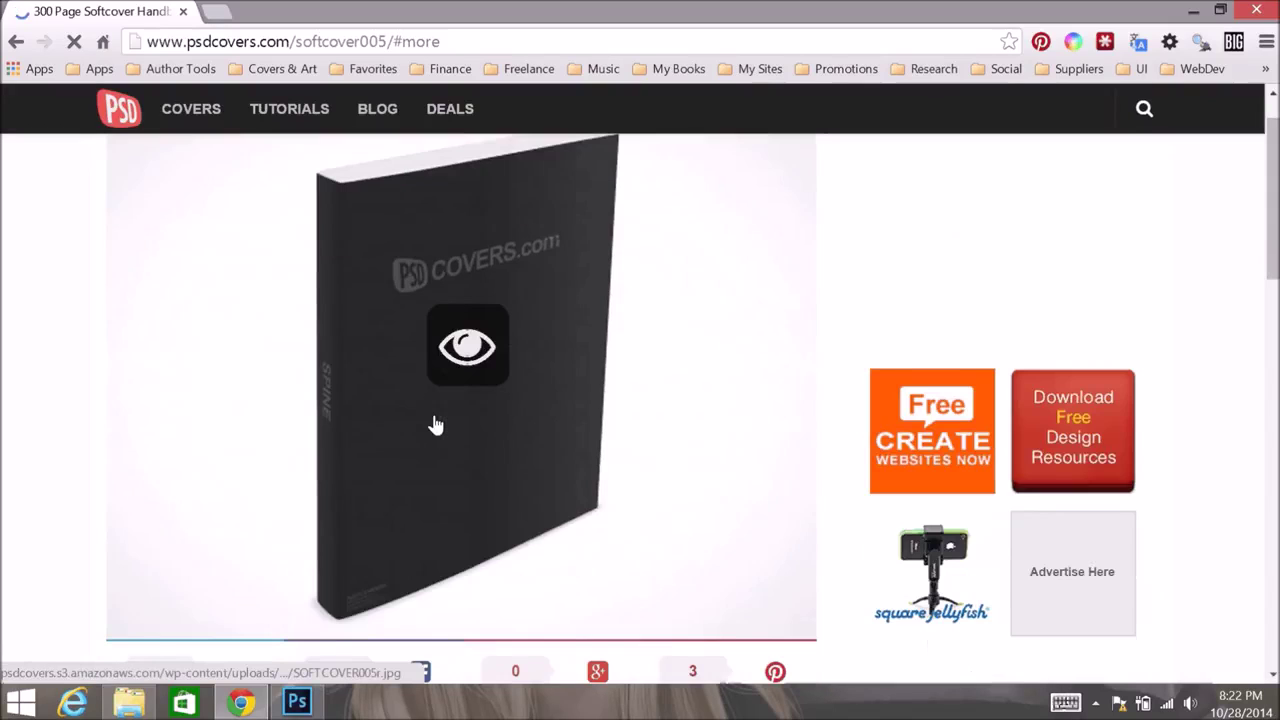
{"action": "scroll", "coordinate": [435, 424], "scroll_direction": "down", "scroll_amount": 6}
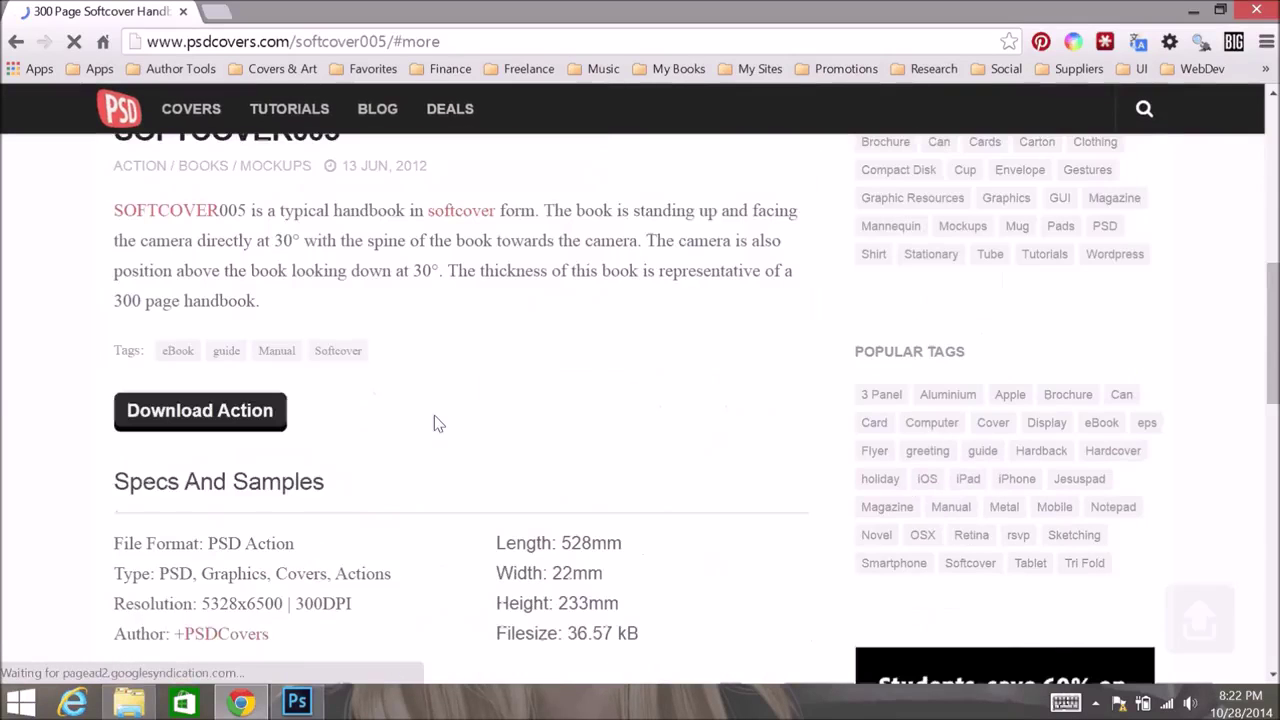
{"action": "scroll", "coordinate": [434, 415], "scroll_direction": "down", "scroll_amount": 1}
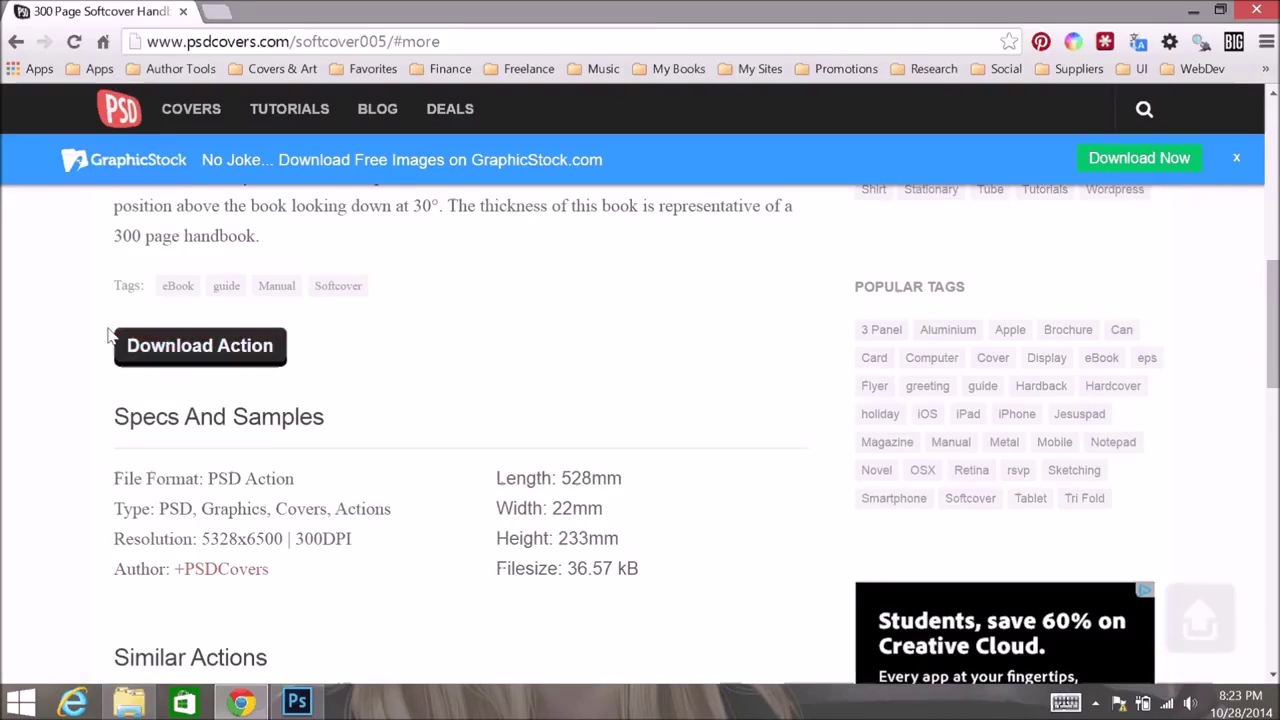
Download the SOFTCOVER005 action zip, then search the site for 'softcover008'
{"action": "left_click", "coordinate": [189, 354]}
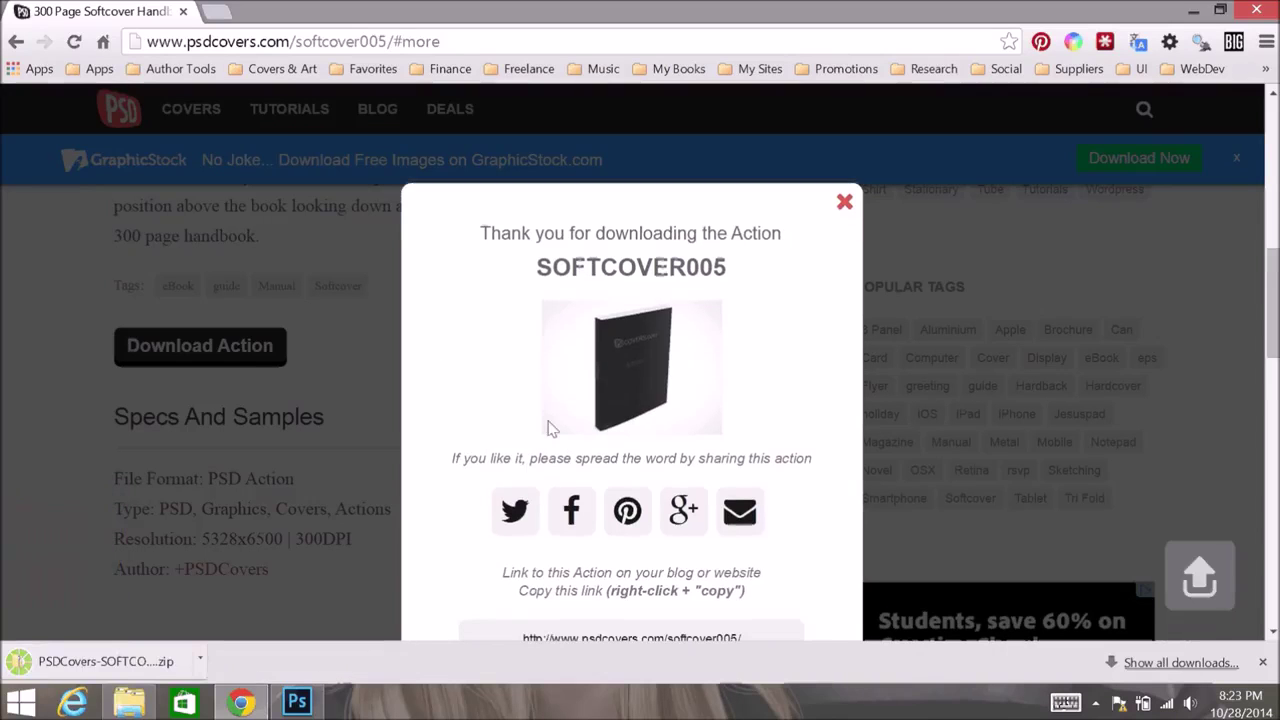
{"action": "left_click", "coordinate": [845, 201]}
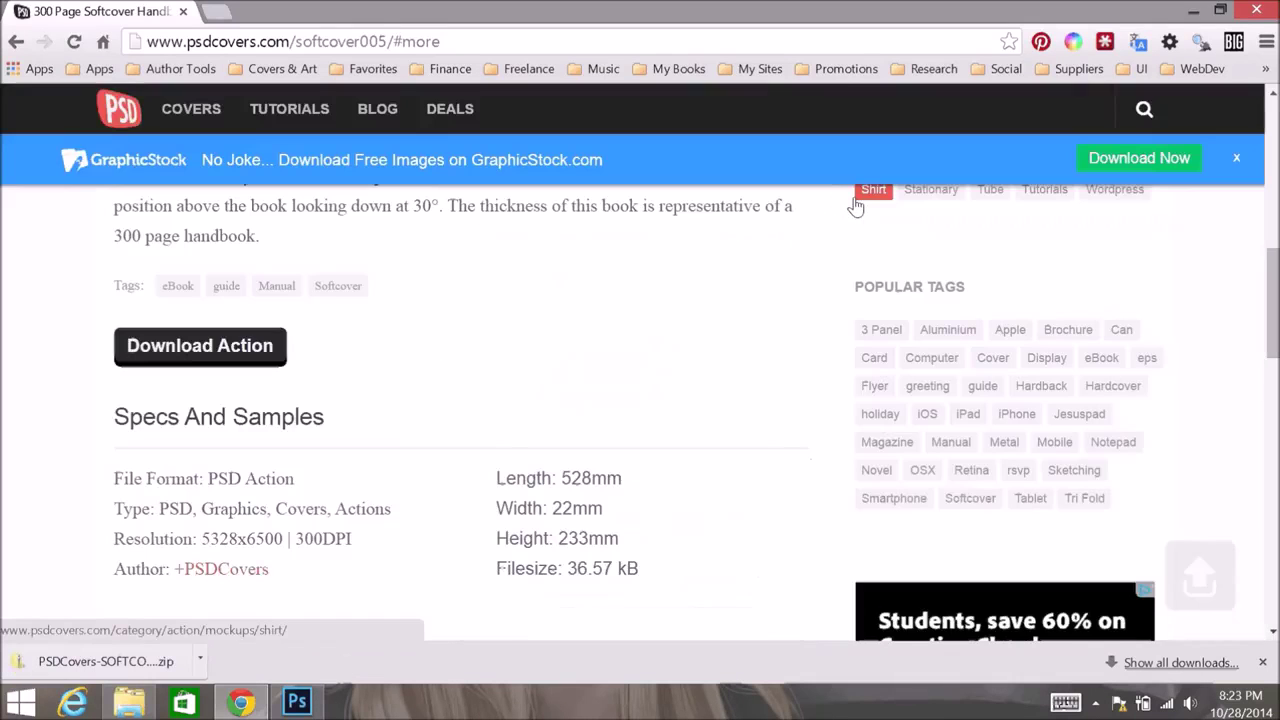
{"action": "left_click", "coordinate": [1144, 110]}
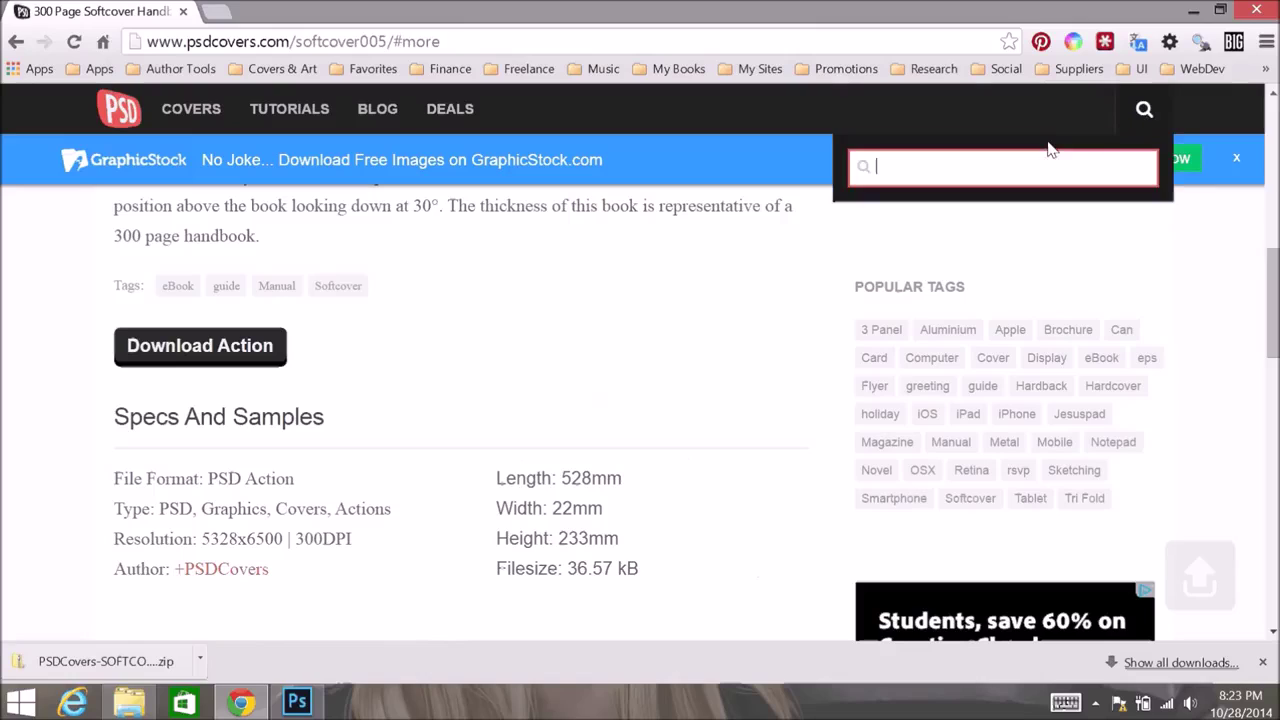
{"action": "left_click", "coordinate": [969, 171]}
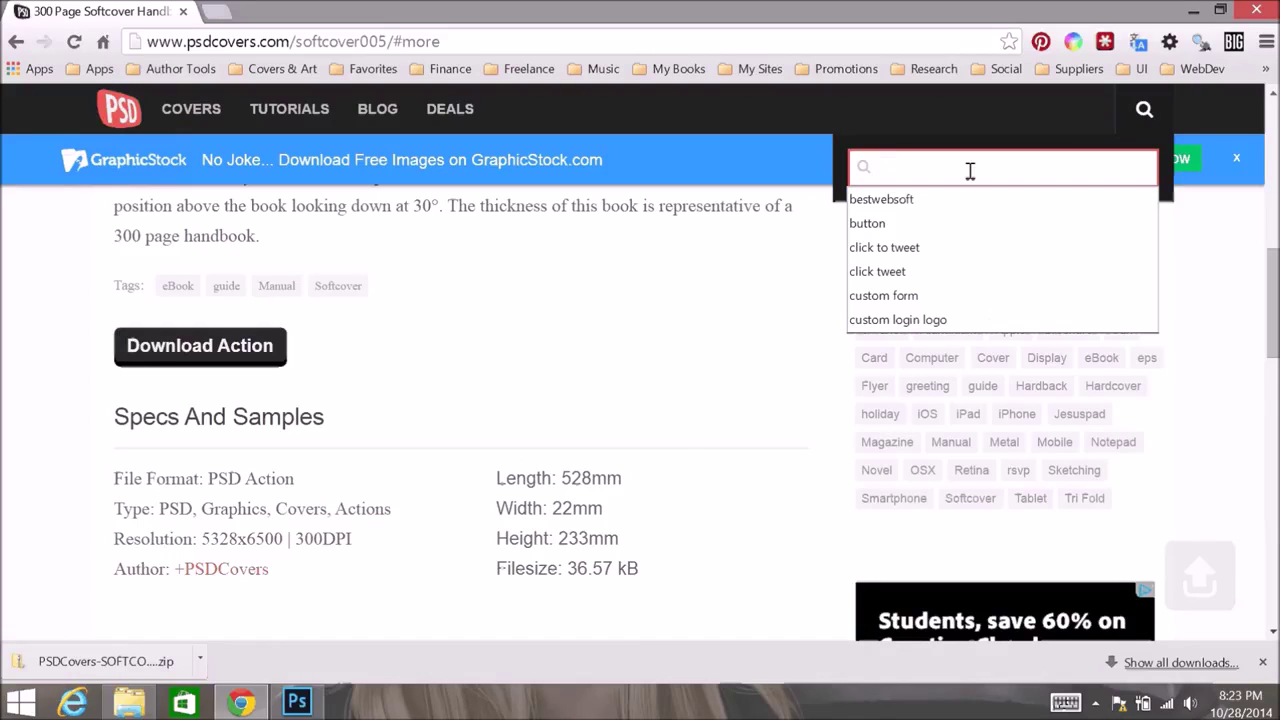
{"action": "type", "text": "softc"}
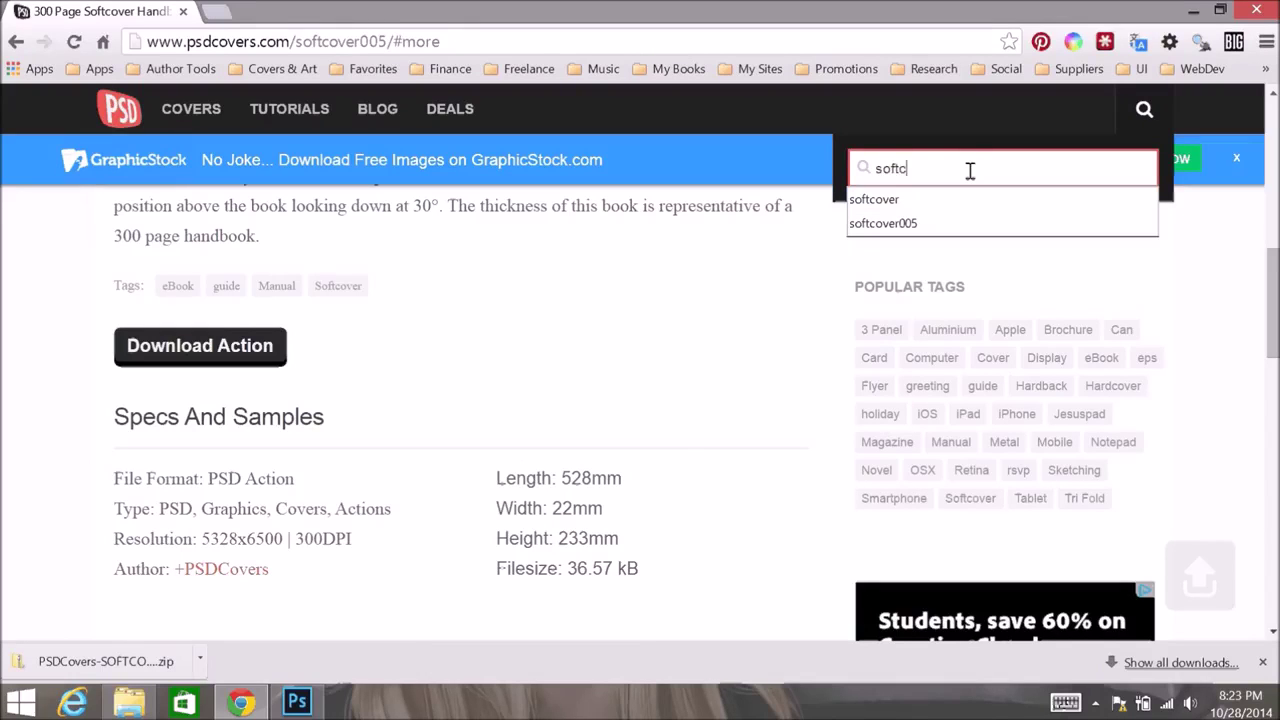
{"action": "type", "text": "over008"}
{"action": "key", "text": "Return"}
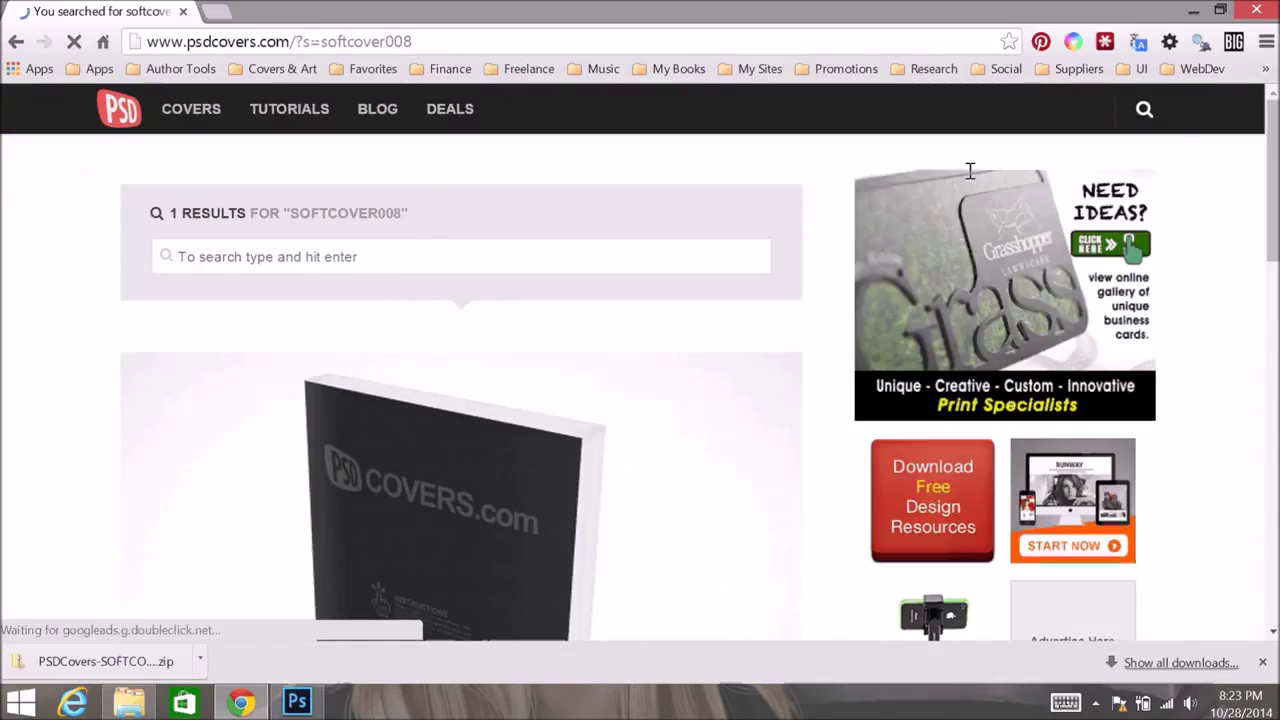
Open the SOFTCOVER008 mockup page and download its action zip
{"action": "scroll", "coordinate": [405, 381], "scroll_direction": "down", "scroll_amount": 5}
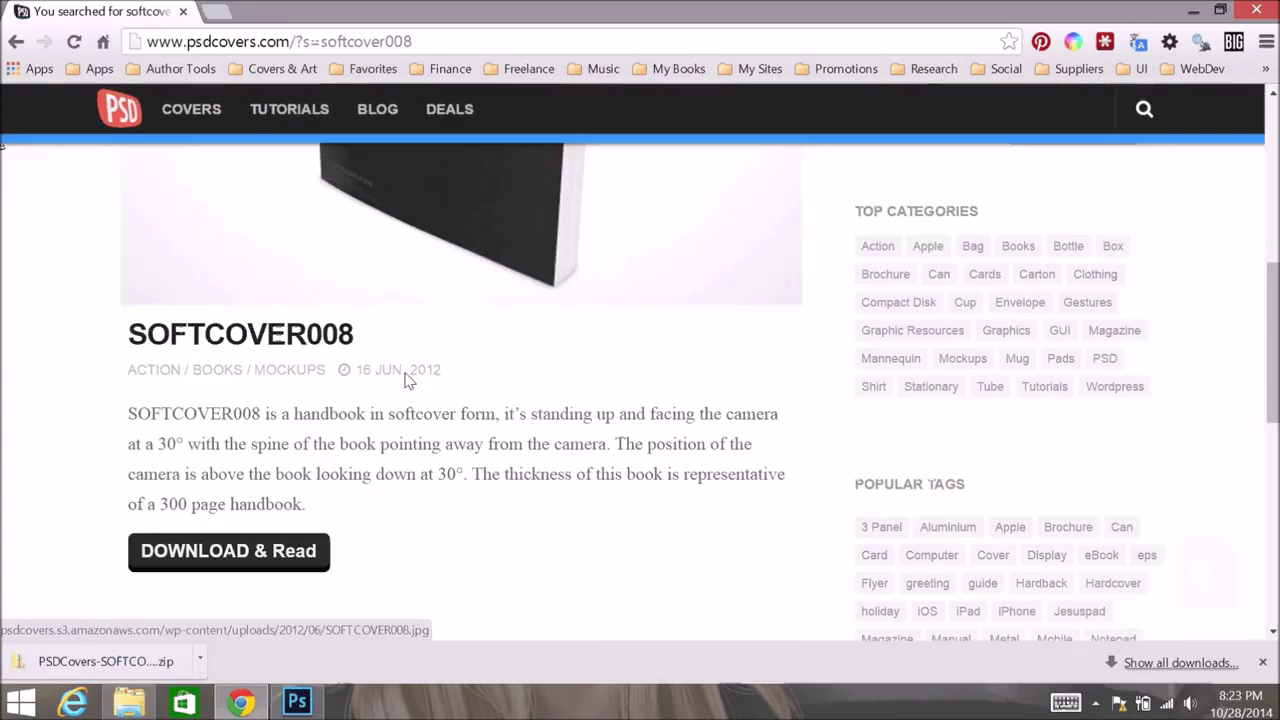
{"action": "scroll", "coordinate": [405, 381], "scroll_direction": "down", "scroll_amount": 2}
{"action": "left_click", "coordinate": [229, 398]}
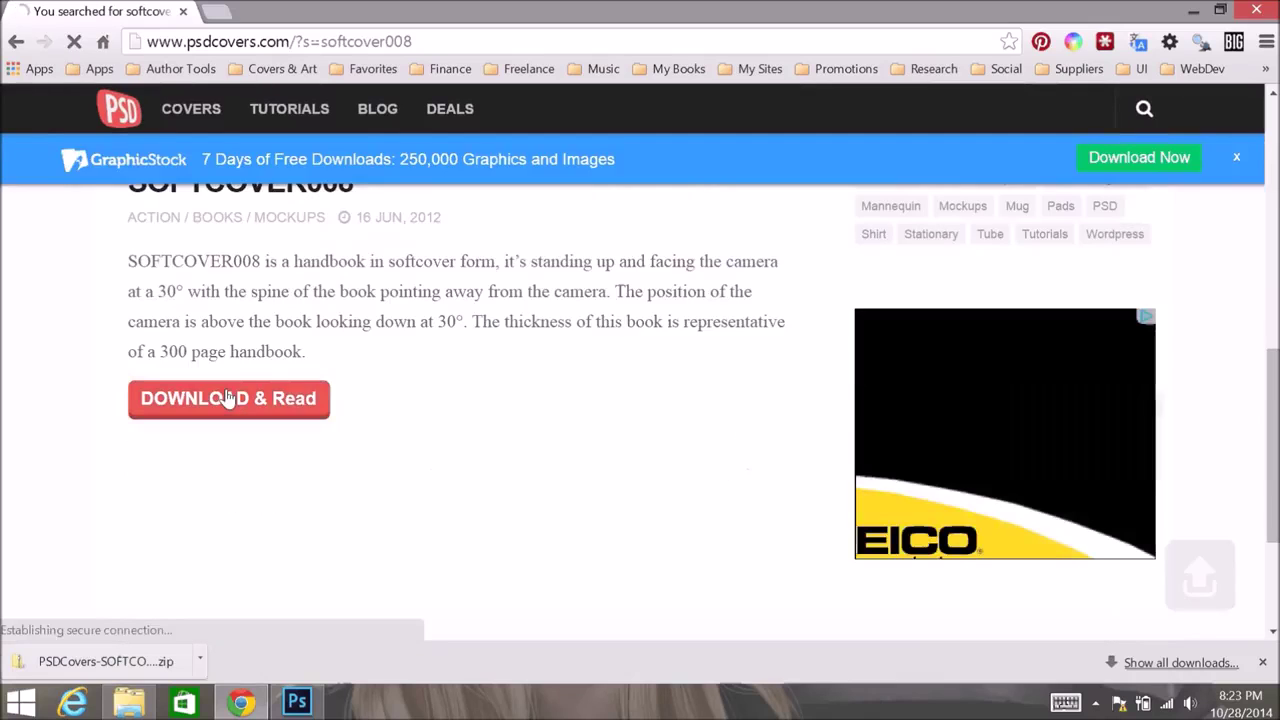
{"action": "scroll", "coordinate": [228, 398], "scroll_direction": "down", "scroll_amount": 6}
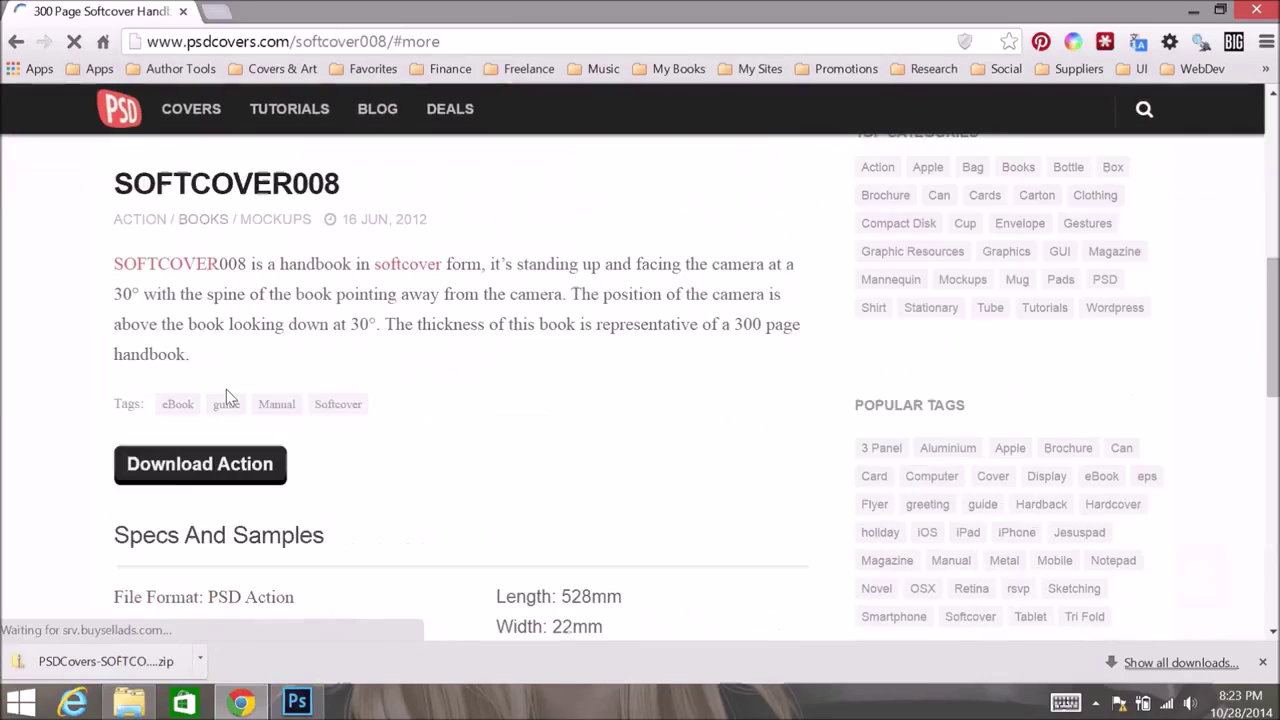
{"action": "scroll", "coordinate": [226, 397], "scroll_direction": "down", "scroll_amount": 1}
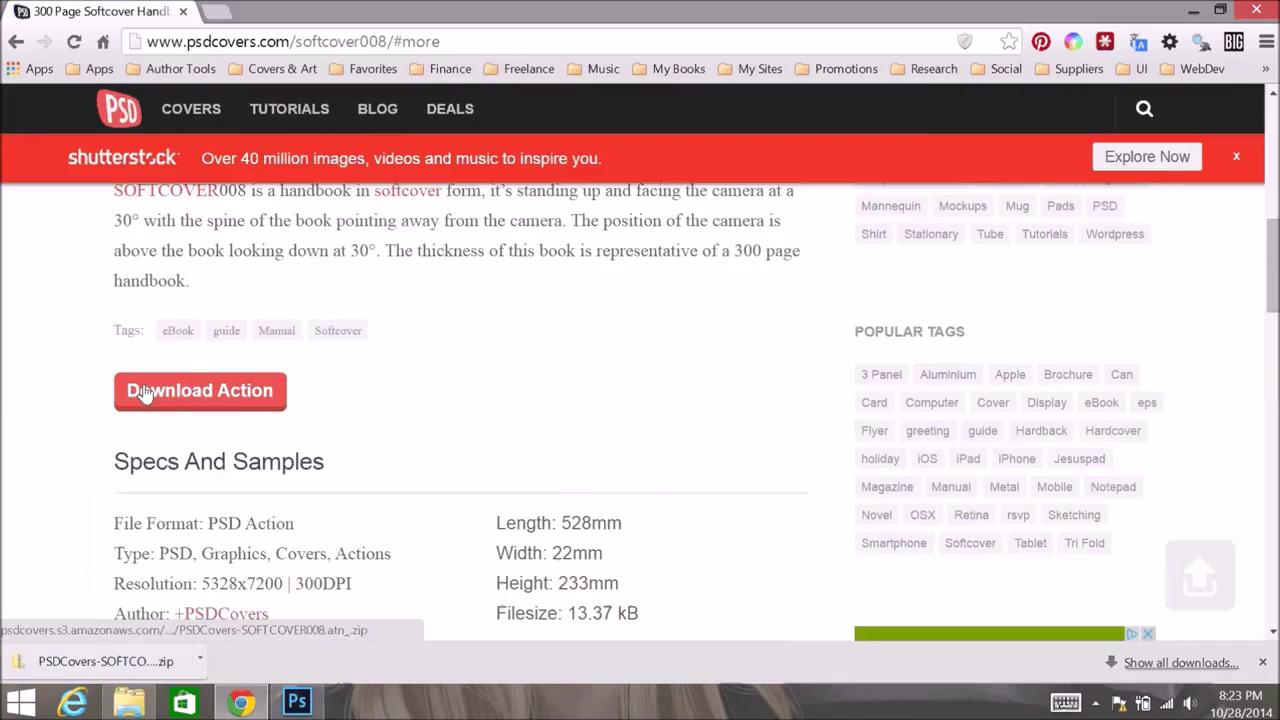
{"action": "left_click", "coordinate": [145, 392]}
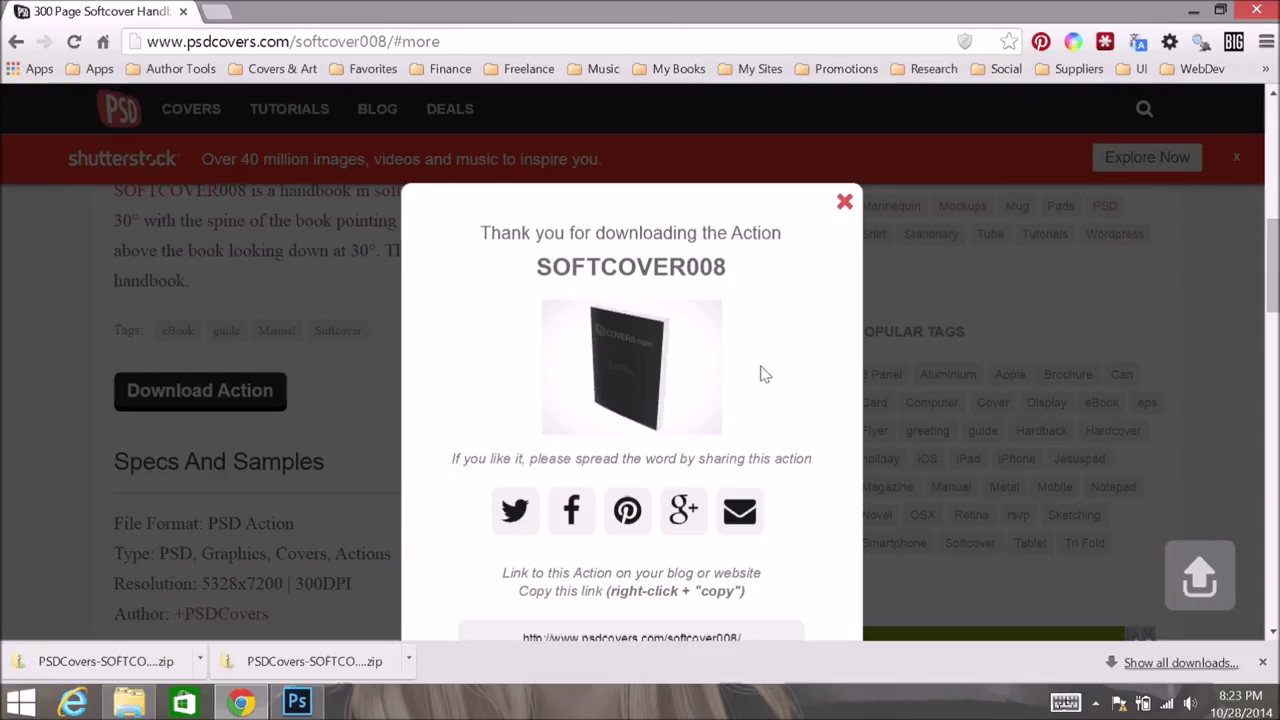
{"action": "left_click", "coordinate": [845, 203]}
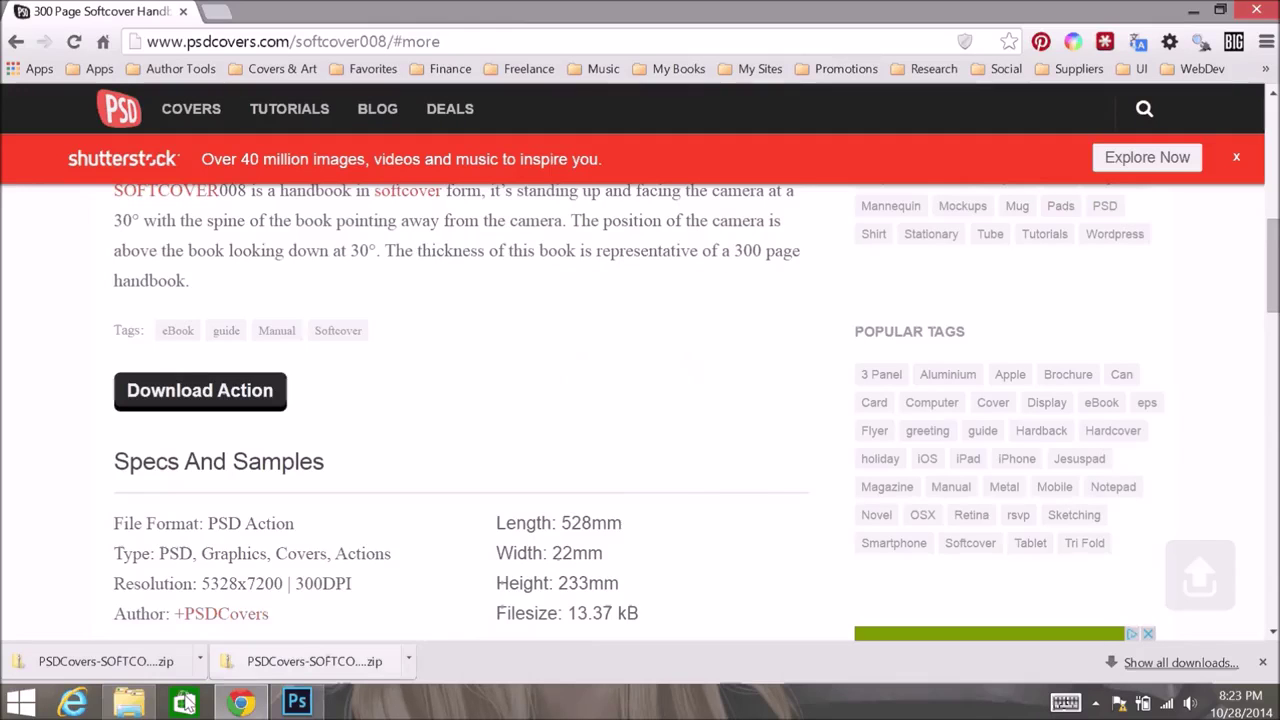
In Downloads, extract the SOFTCOVER005 action zip into its own folder
{"action": "left_click", "coordinate": [128, 703]}
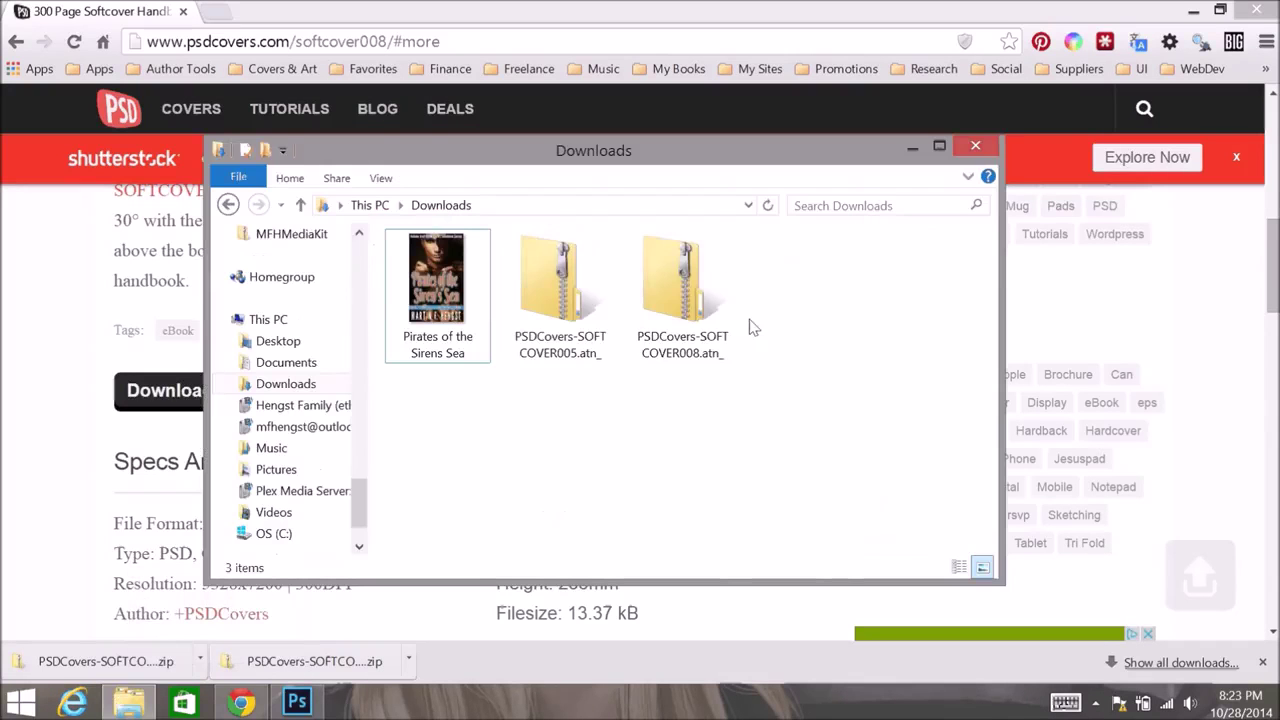
{"action": "left_click_drag", "start_coordinate": [816, 268], "coordinate": [598, 392]}
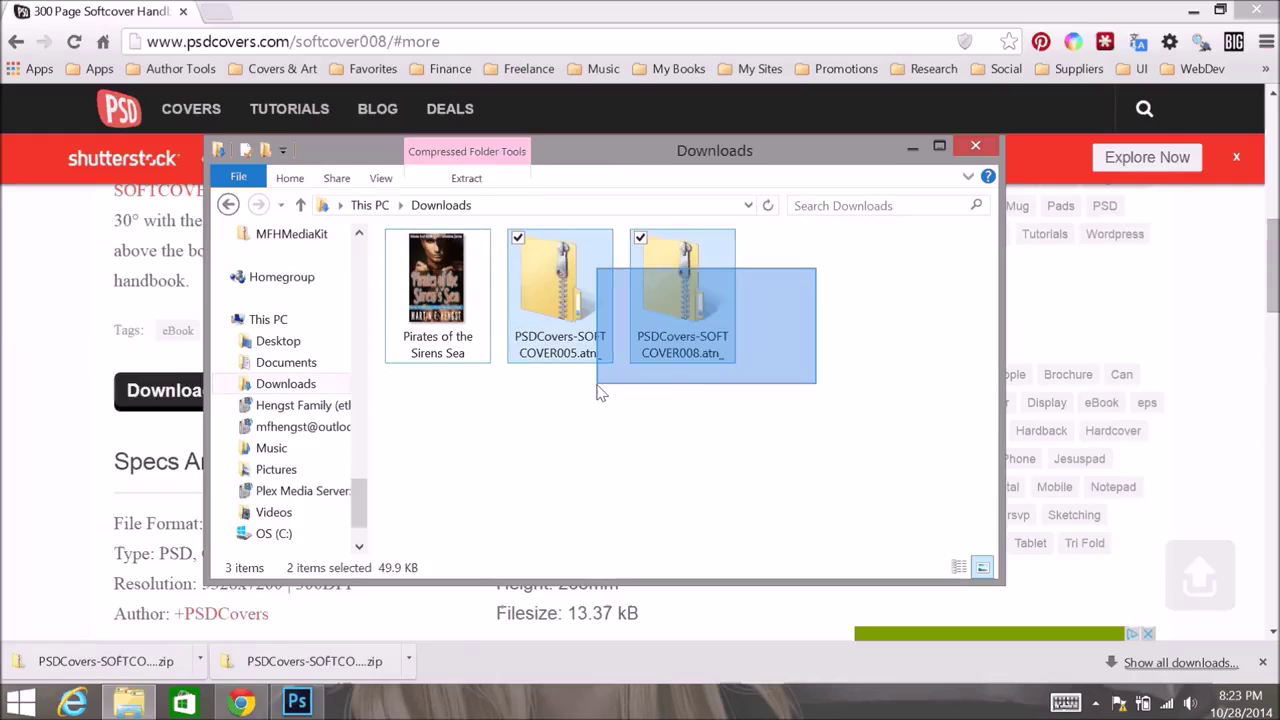
{"action": "right_click", "coordinate": [562, 260]}
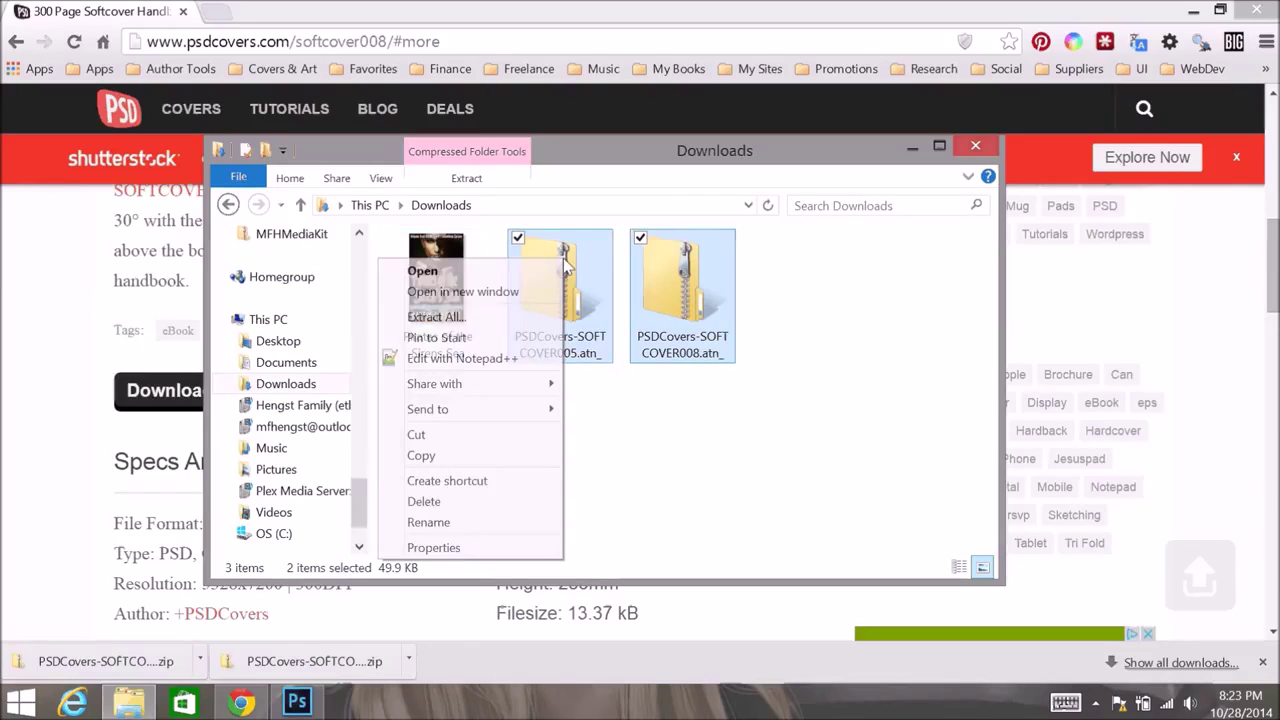
{"action": "left_click", "coordinate": [470, 318]}
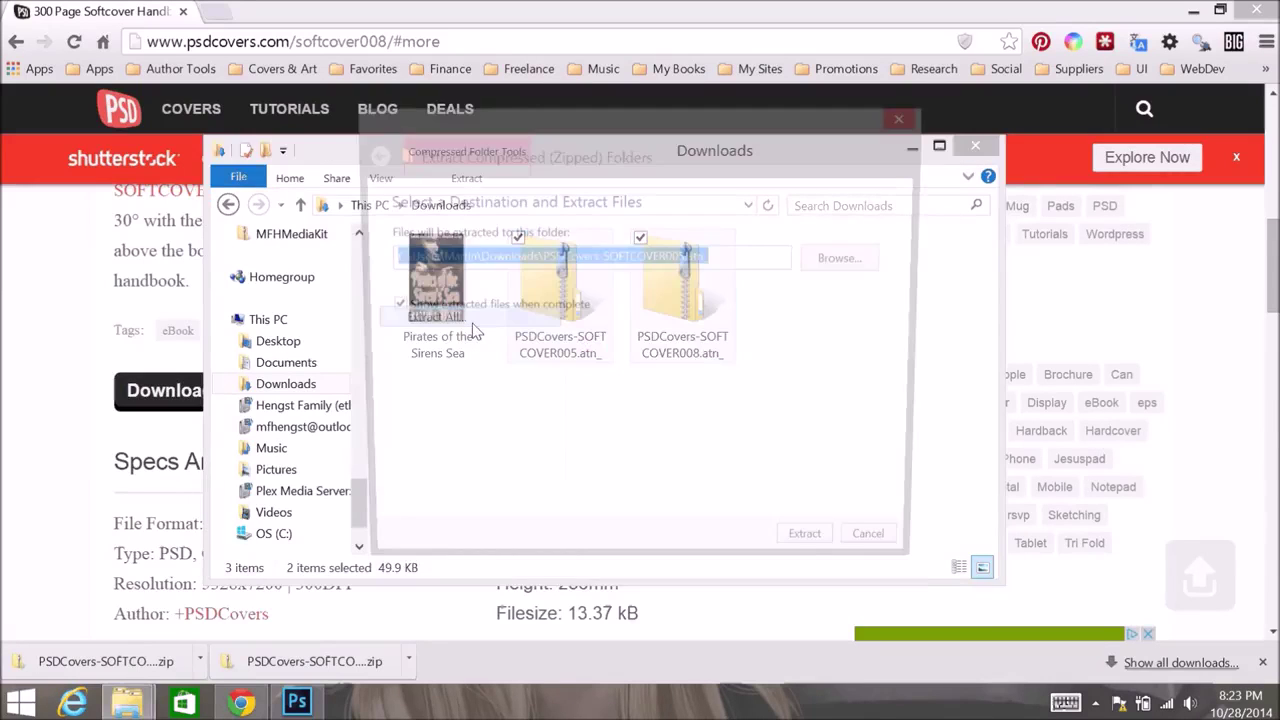
{"action": "left_click", "coordinate": [833, 557]}
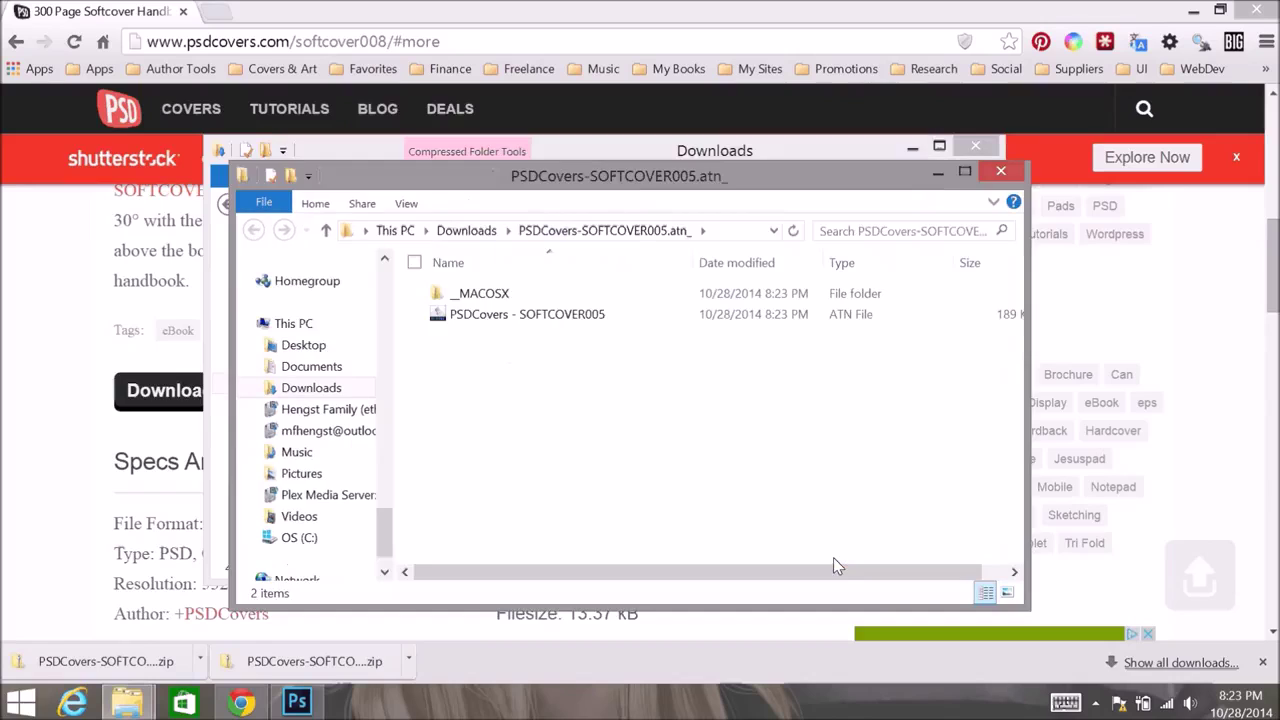
{"action": "key", "text": "alt+F4"}
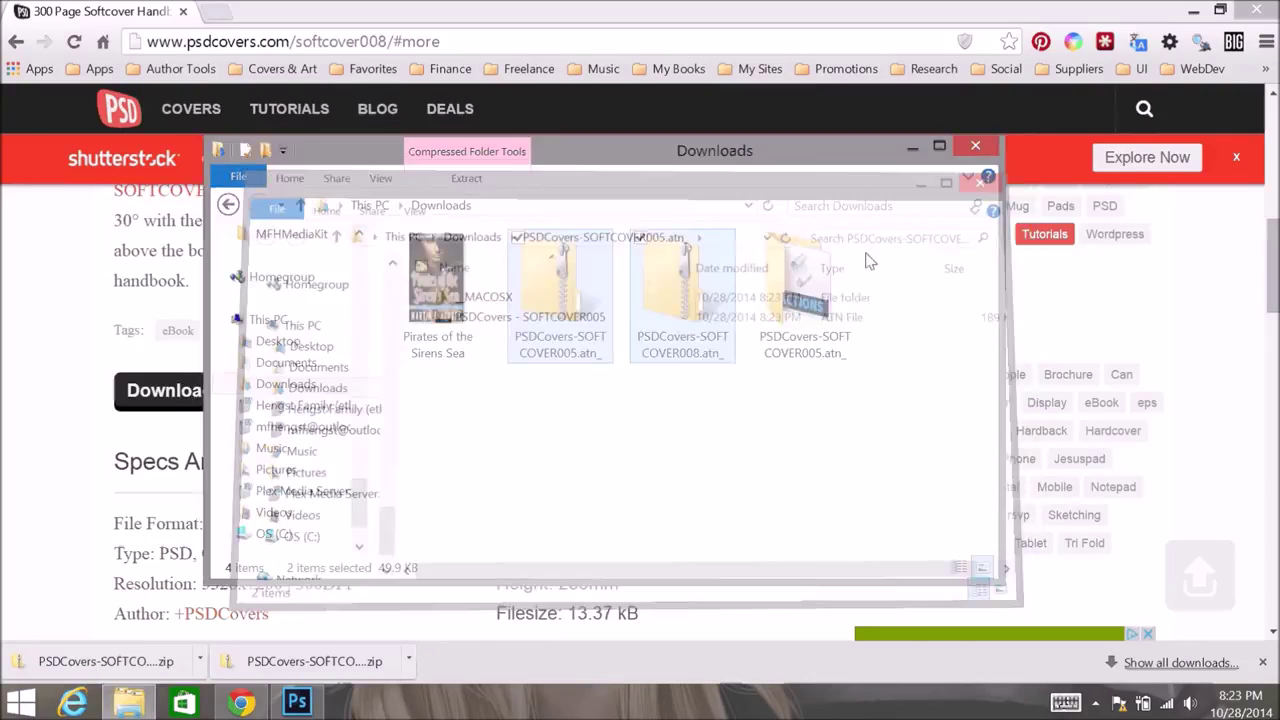
Extract the SOFTCOVER008 zip into its suggested folder and close the Explorer windows
{"action": "right_click", "coordinate": [668, 292]}
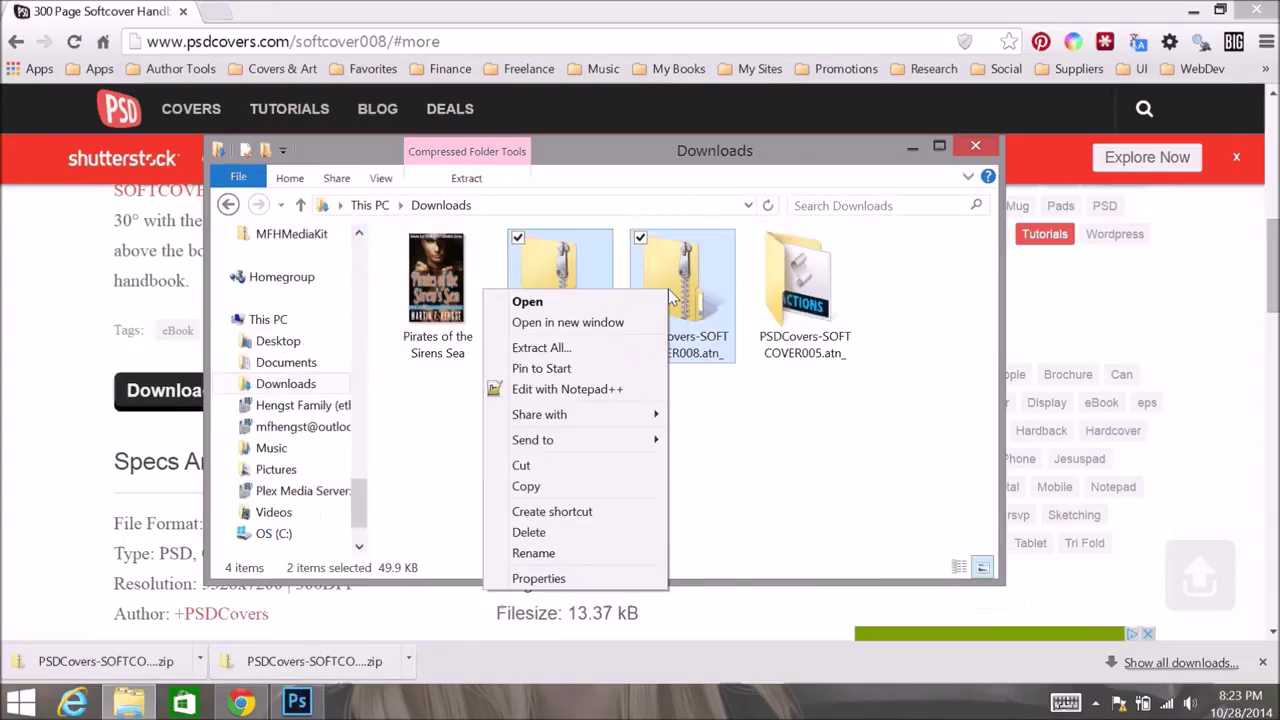
{"action": "left_click", "coordinate": [560, 350]}
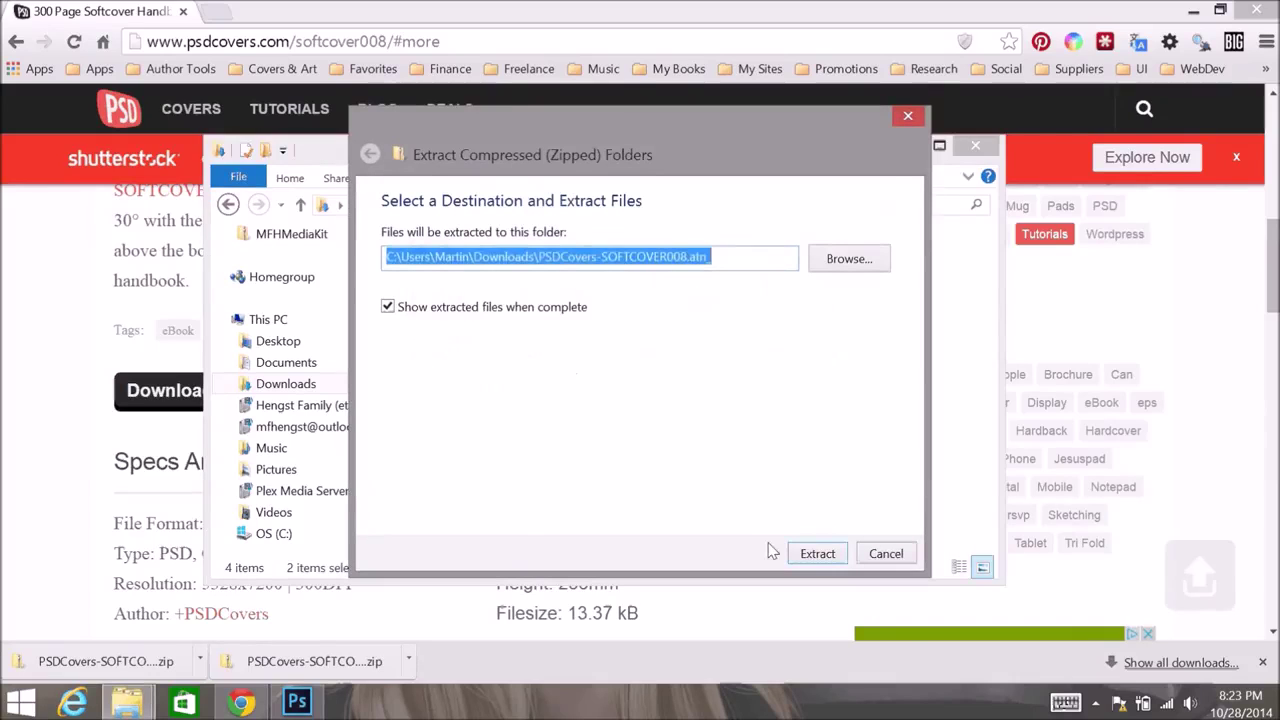
{"action": "left_click", "coordinate": [830, 553]}
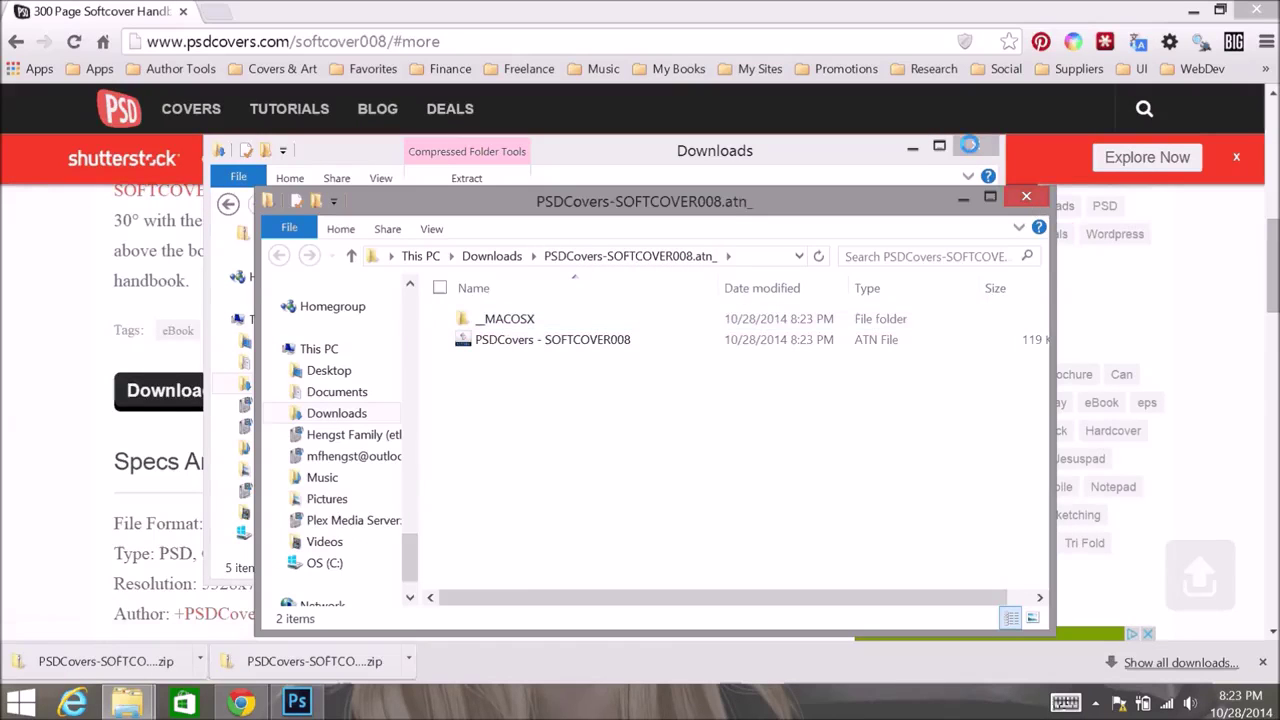
{"action": "left_click", "coordinate": [1030, 200]}
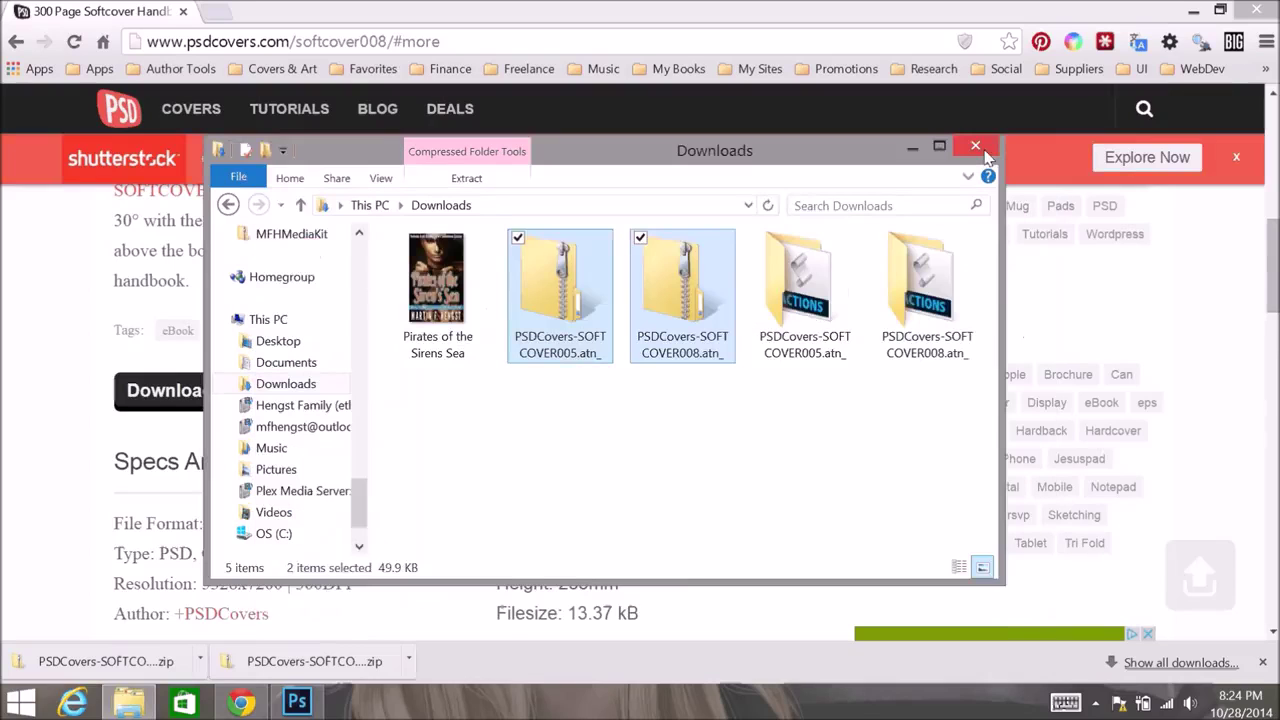
{"action": "left_click", "coordinate": [976, 147]}
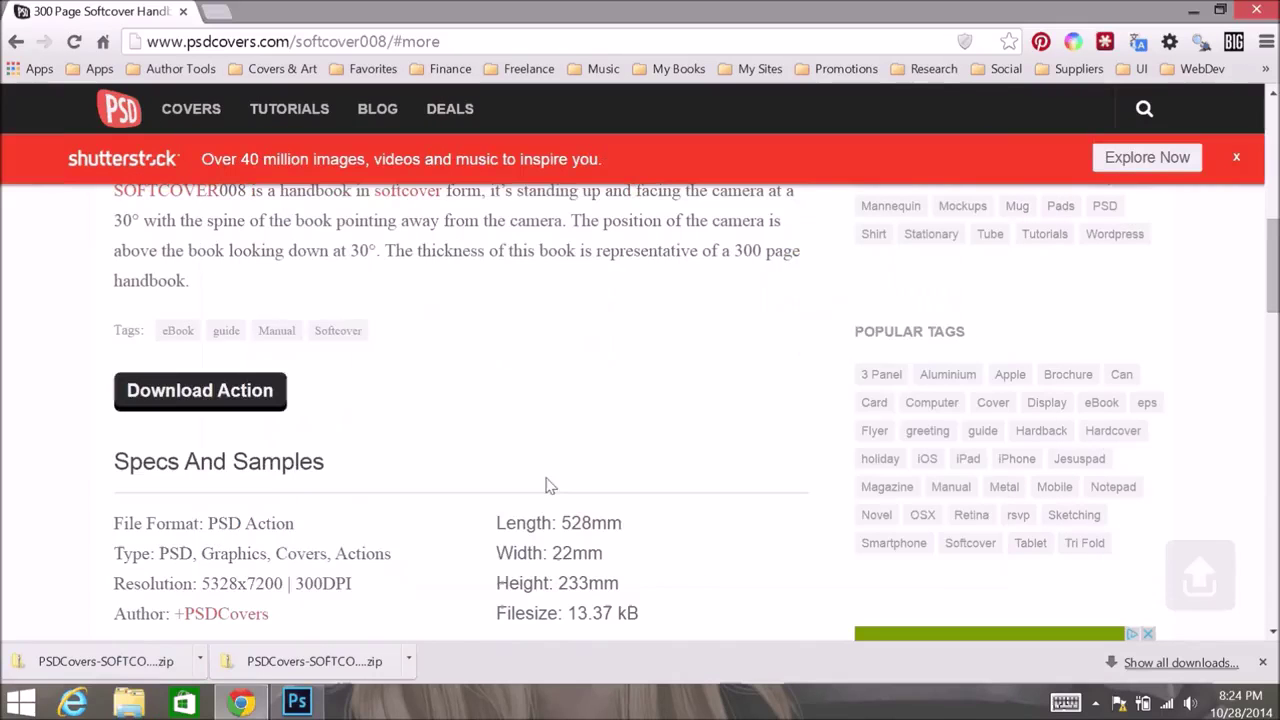
Switch to Photoshop and open Pirates of the Sirens Sea.jpg from the Downloads folder
{"action": "left_click", "coordinate": [298, 702]}
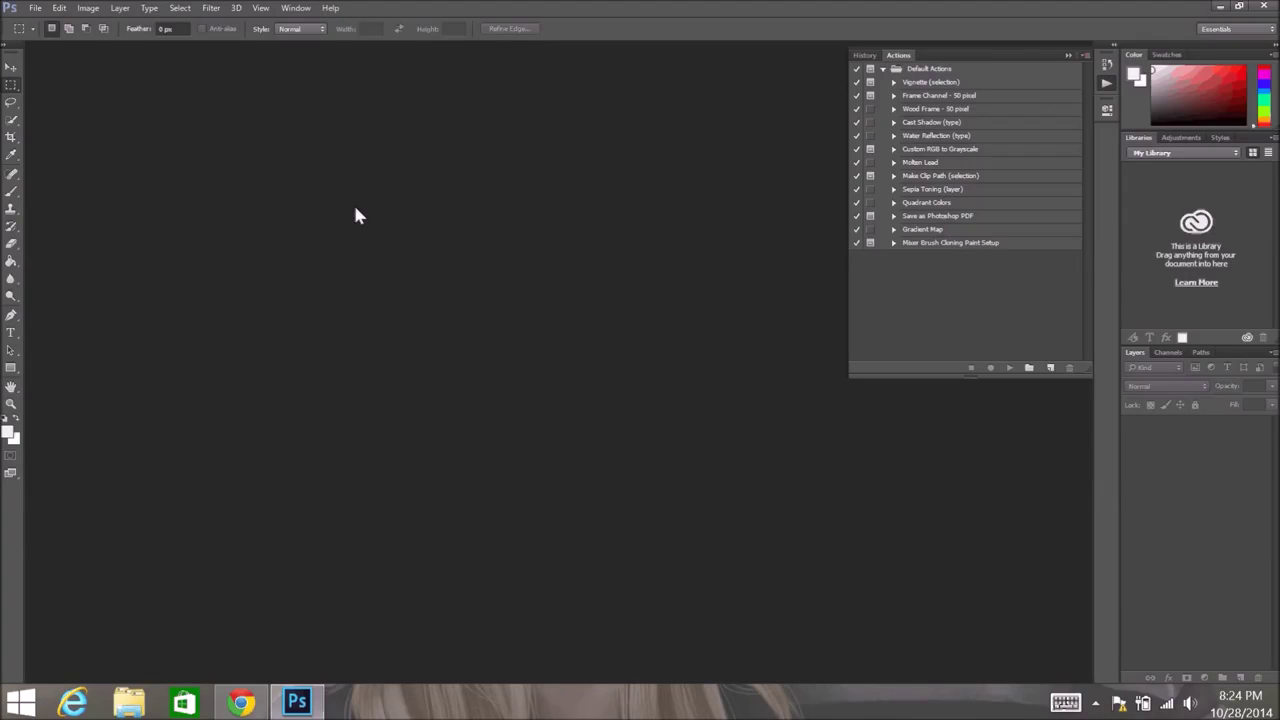
{"action": "left_click", "coordinate": [36, 8]}
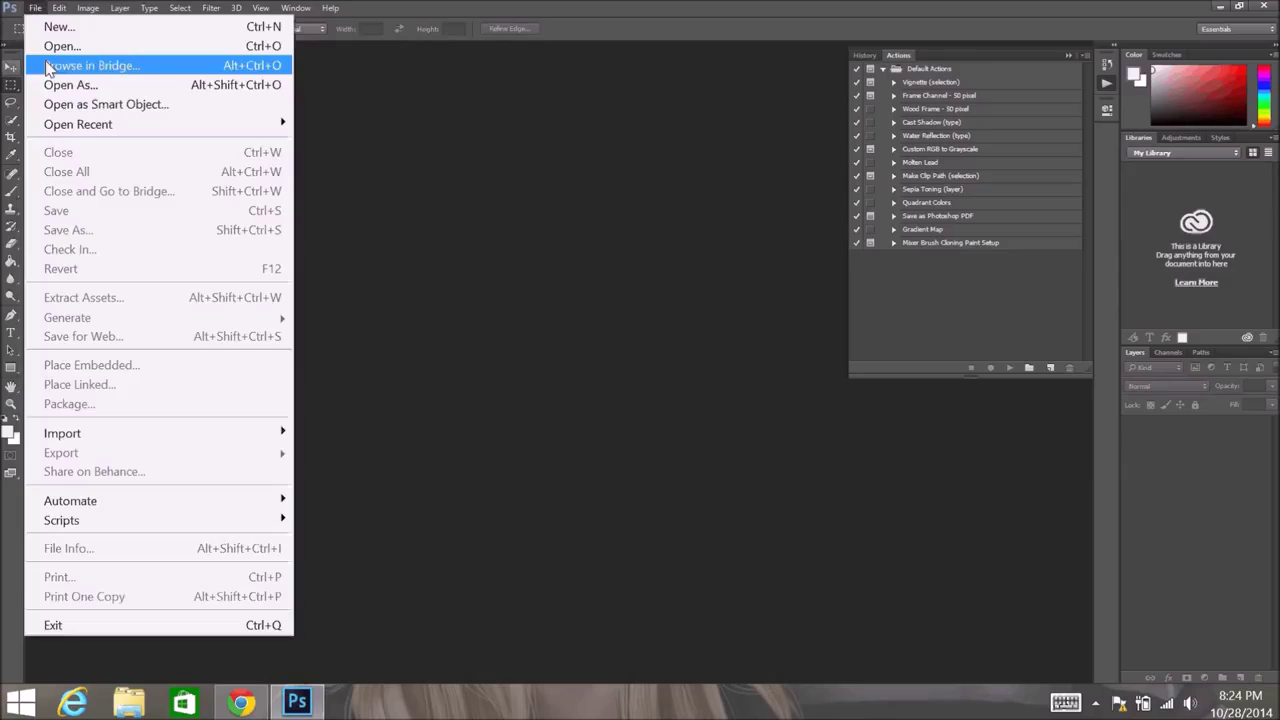
{"action": "left_click", "coordinate": [62, 46]}
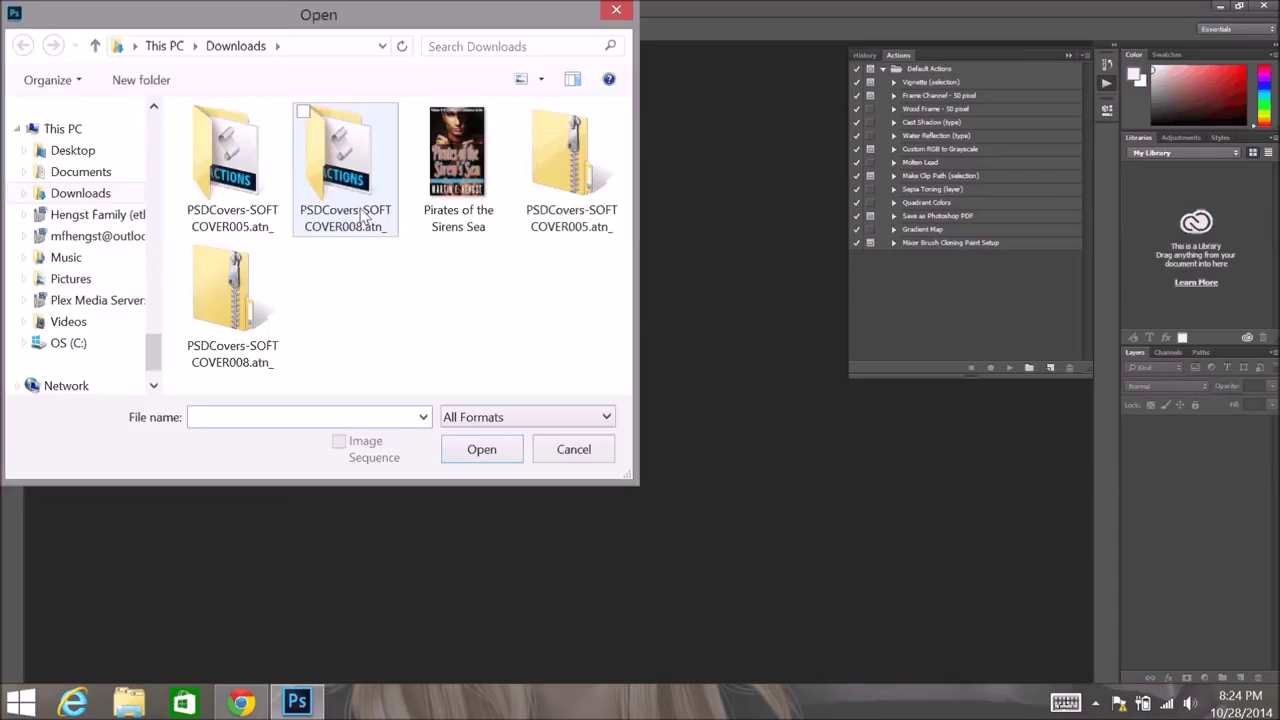
{"action": "double_click", "coordinate": [452, 190]}
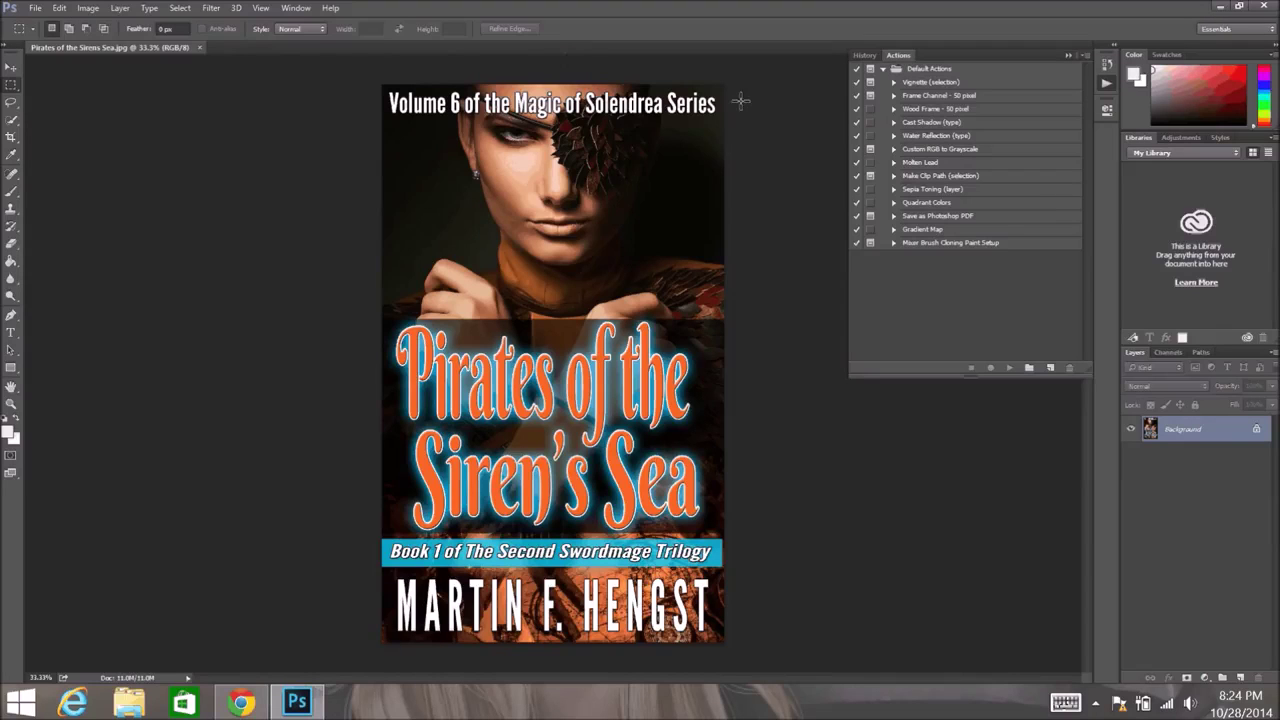
{"action": "left_click", "coordinate": [295, 8]}
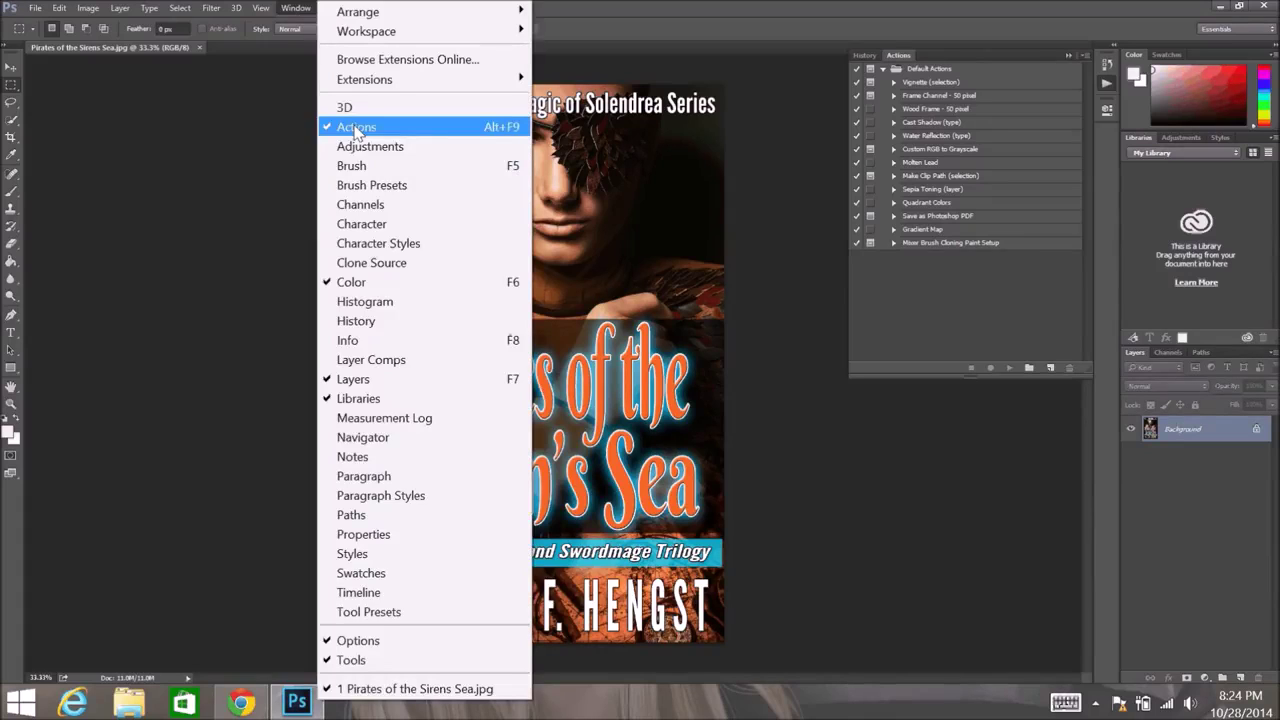
Load the PSDCovers SOFTCOVER005 action set into the Actions panel
{"action": "left_click", "coordinate": [211, 151]}
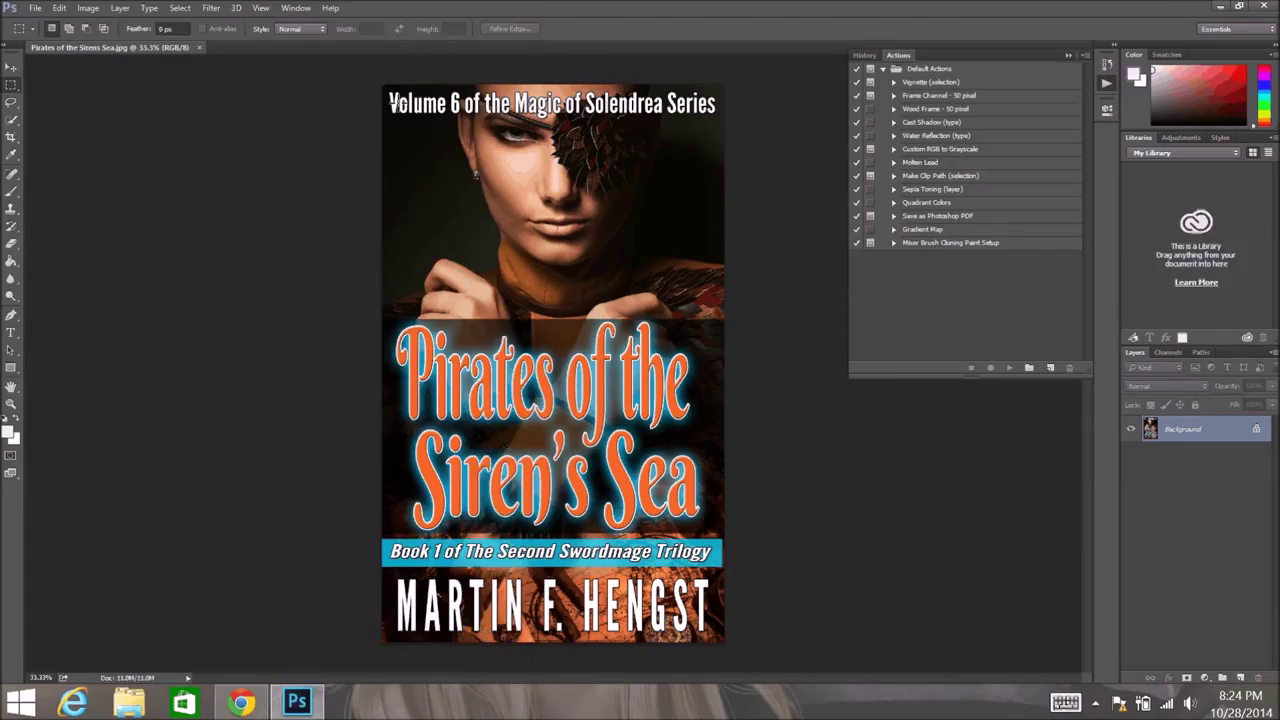
{"action": "left_click", "coordinate": [1085, 57]}
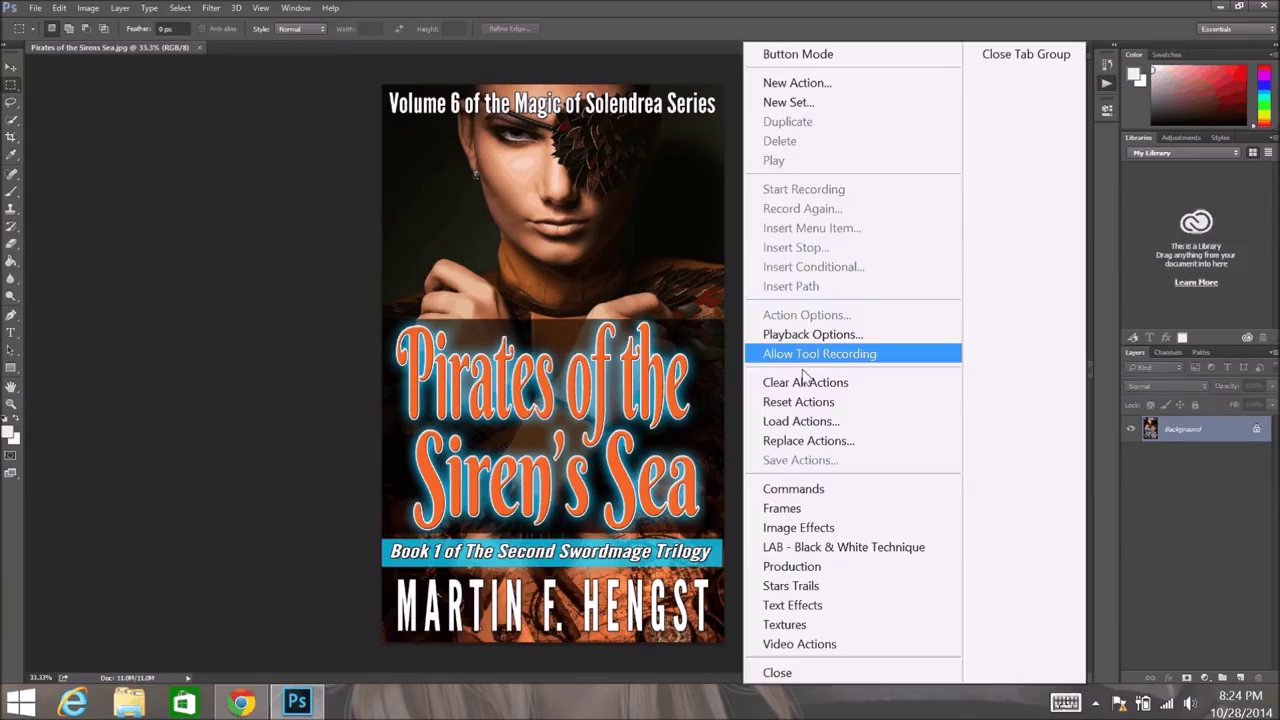
{"action": "left_click", "coordinate": [803, 421]}
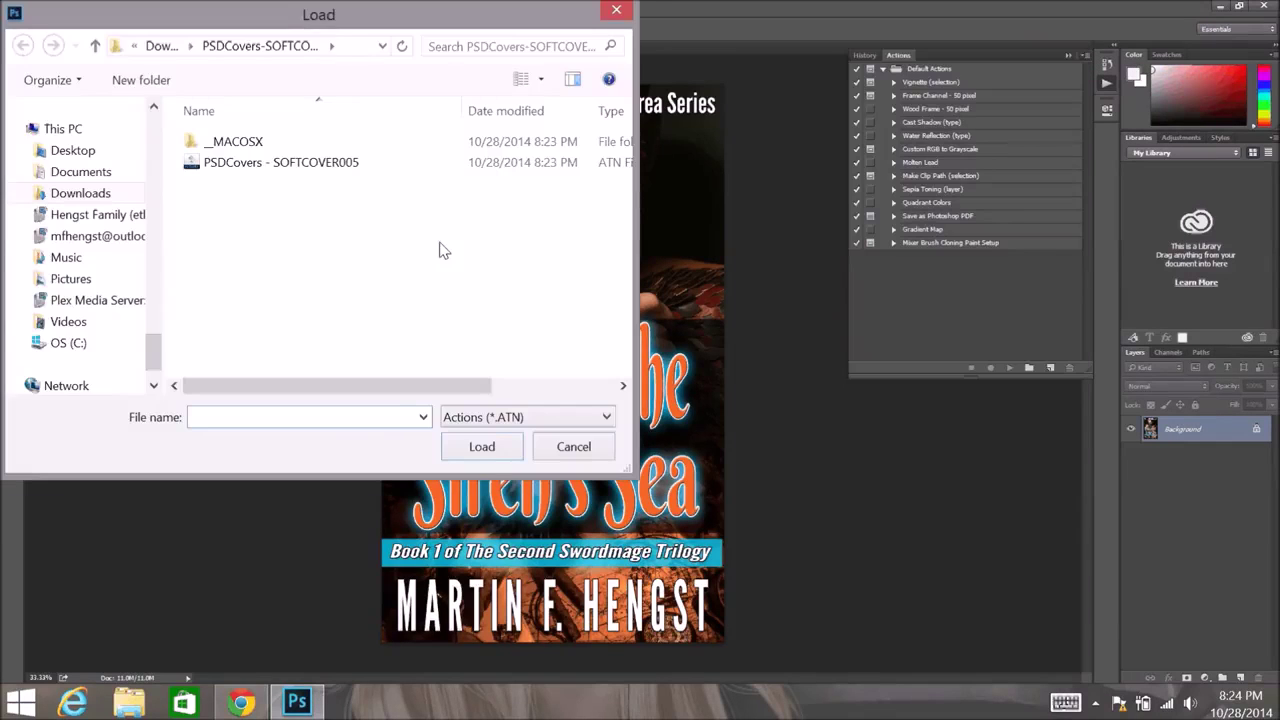
{"action": "double_click", "coordinate": [297, 163]}
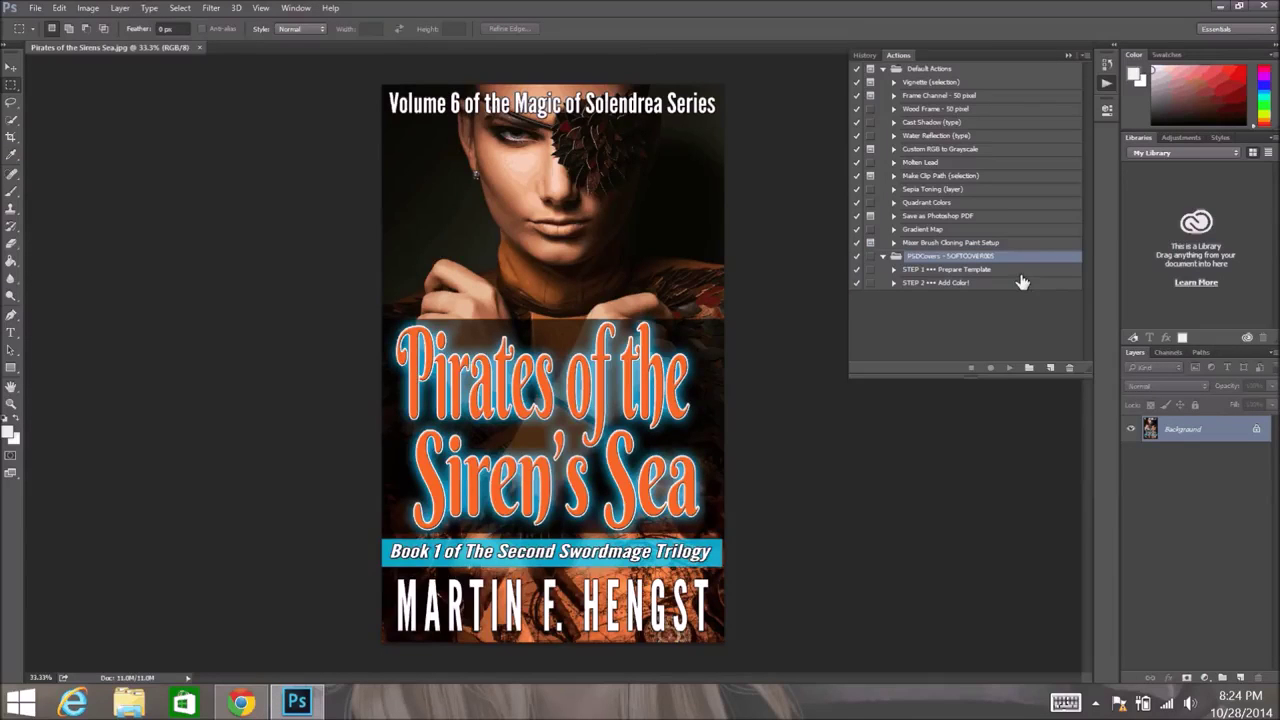
Load the PSDCovers SOFTCOVER008 action set from its extracted Downloads folder
{"action": "left_click", "coordinate": [1084, 56]}
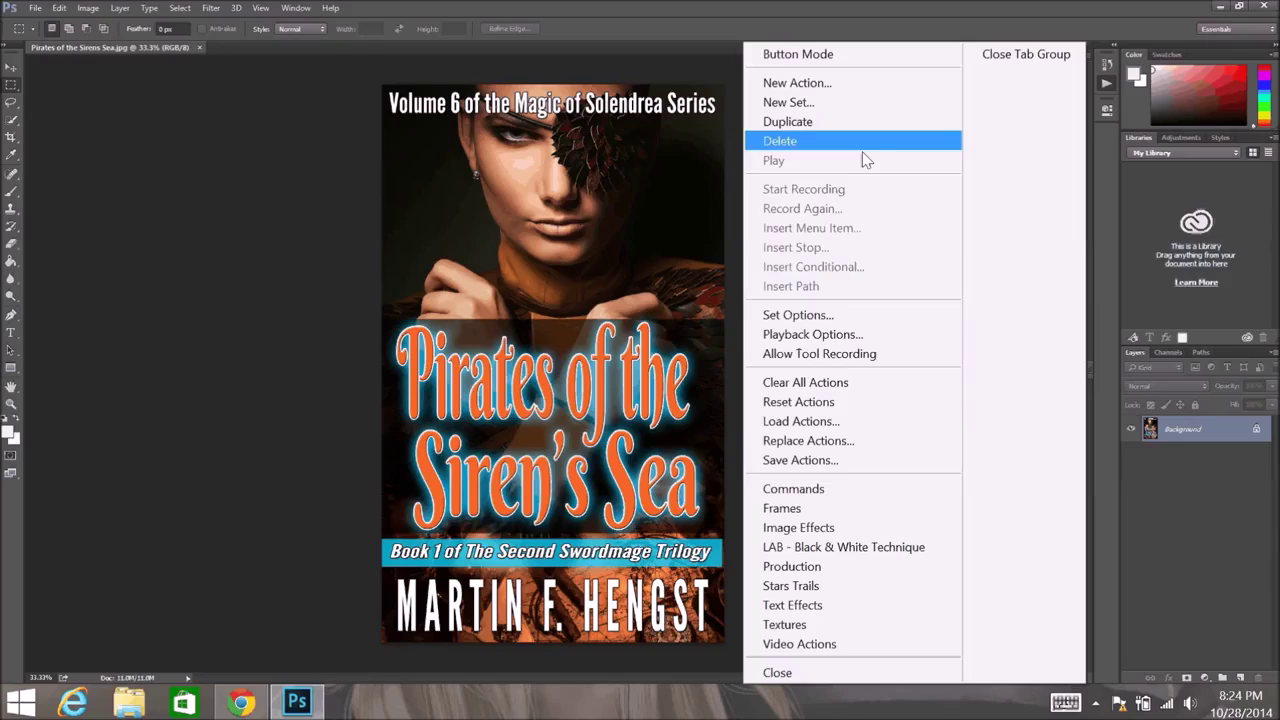
{"action": "left_click", "coordinate": [789, 423]}
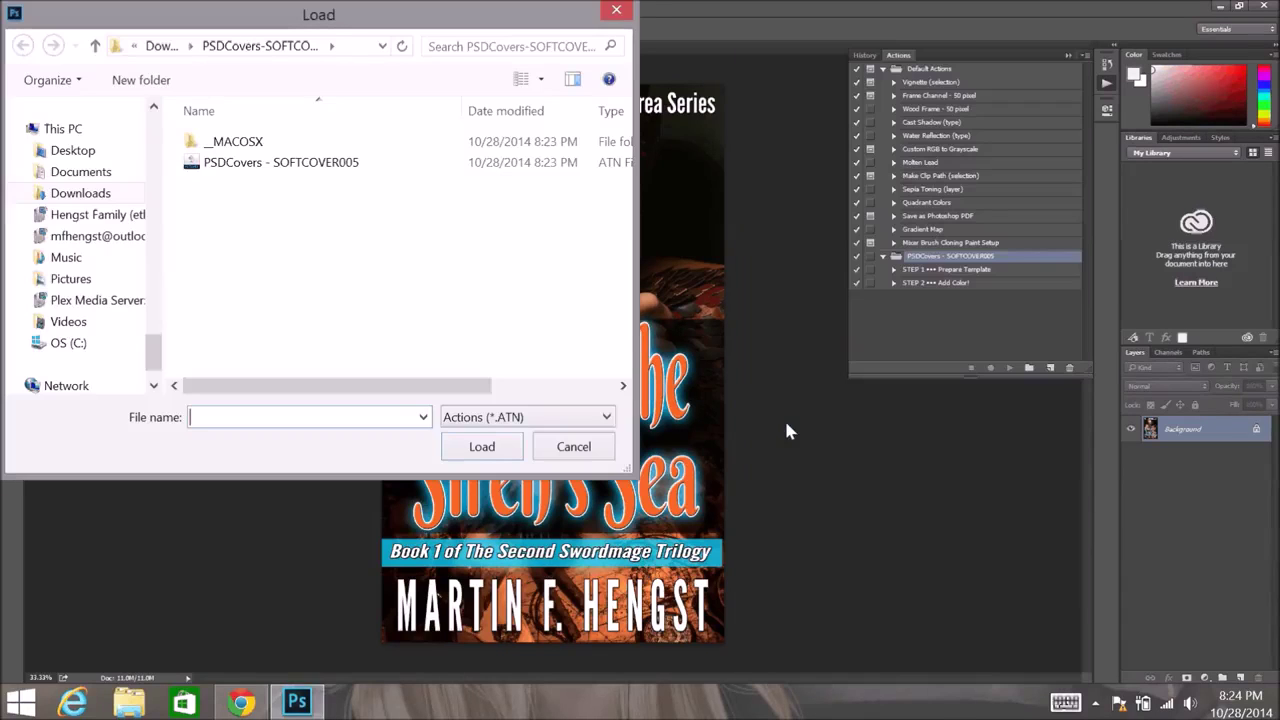
{"action": "left_click", "coordinate": [170, 47]}
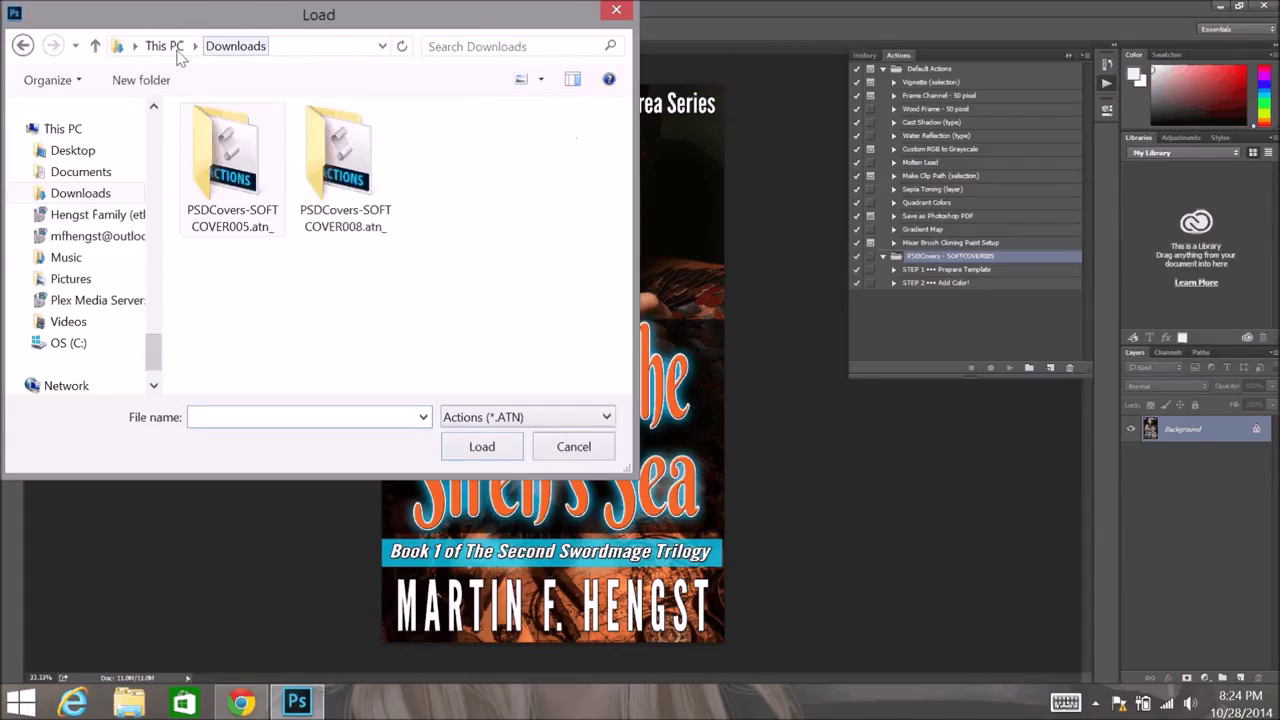
{"action": "double_click", "coordinate": [338, 207]}
{"action": "double_click", "coordinate": [273, 165]}
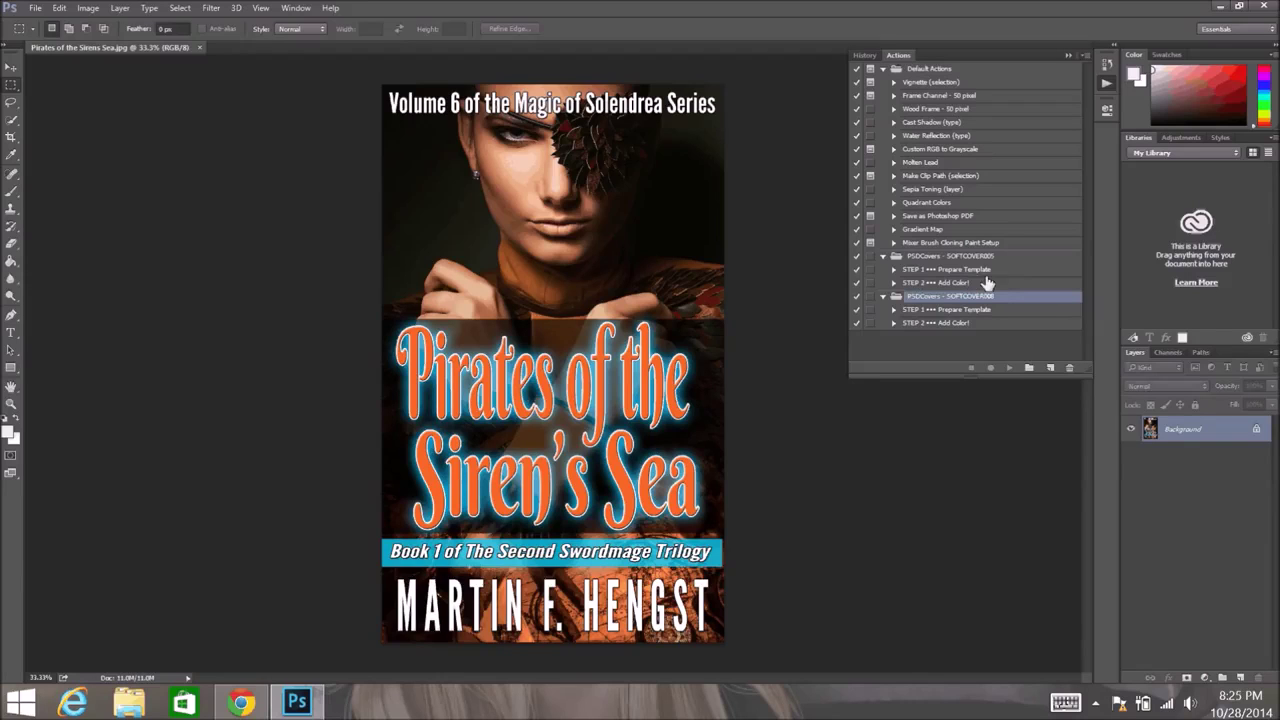
Play SOFTCOVER005's STEP 1 Prepare Template action, then return to the cover image
{"action": "left_click", "coordinate": [930, 272]}
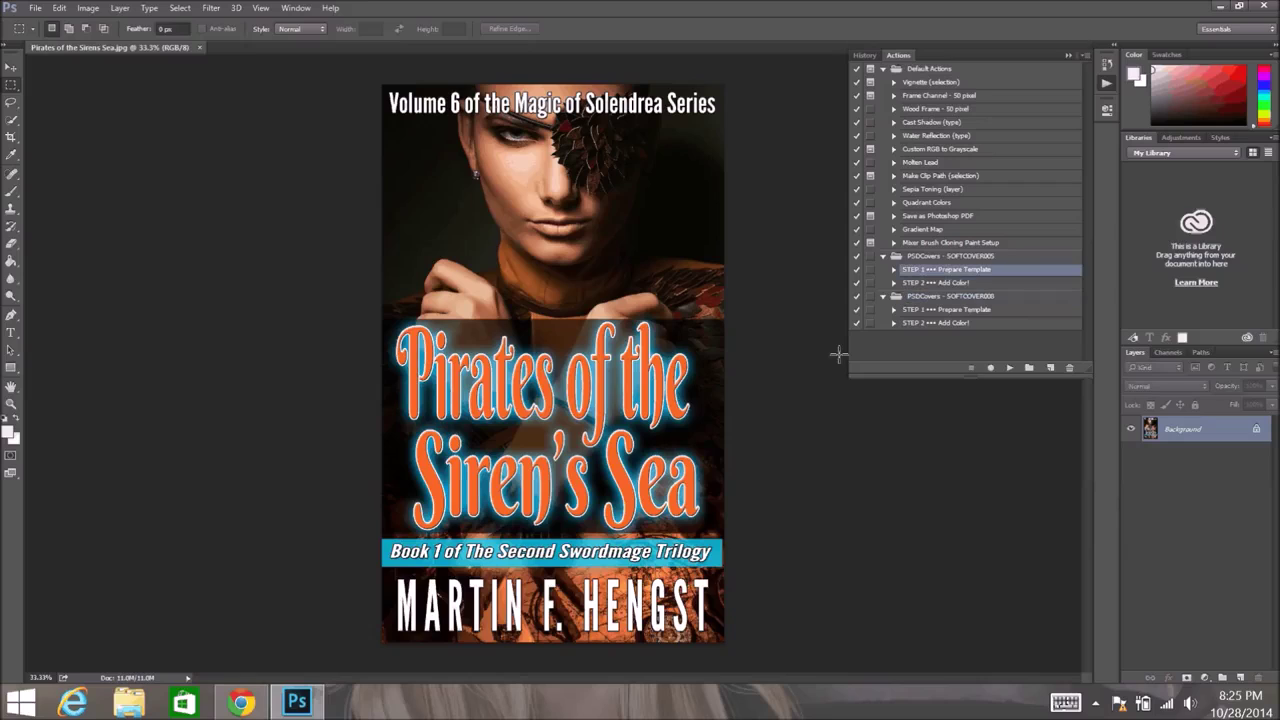
{"action": "left_click", "coordinate": [1008, 369]}
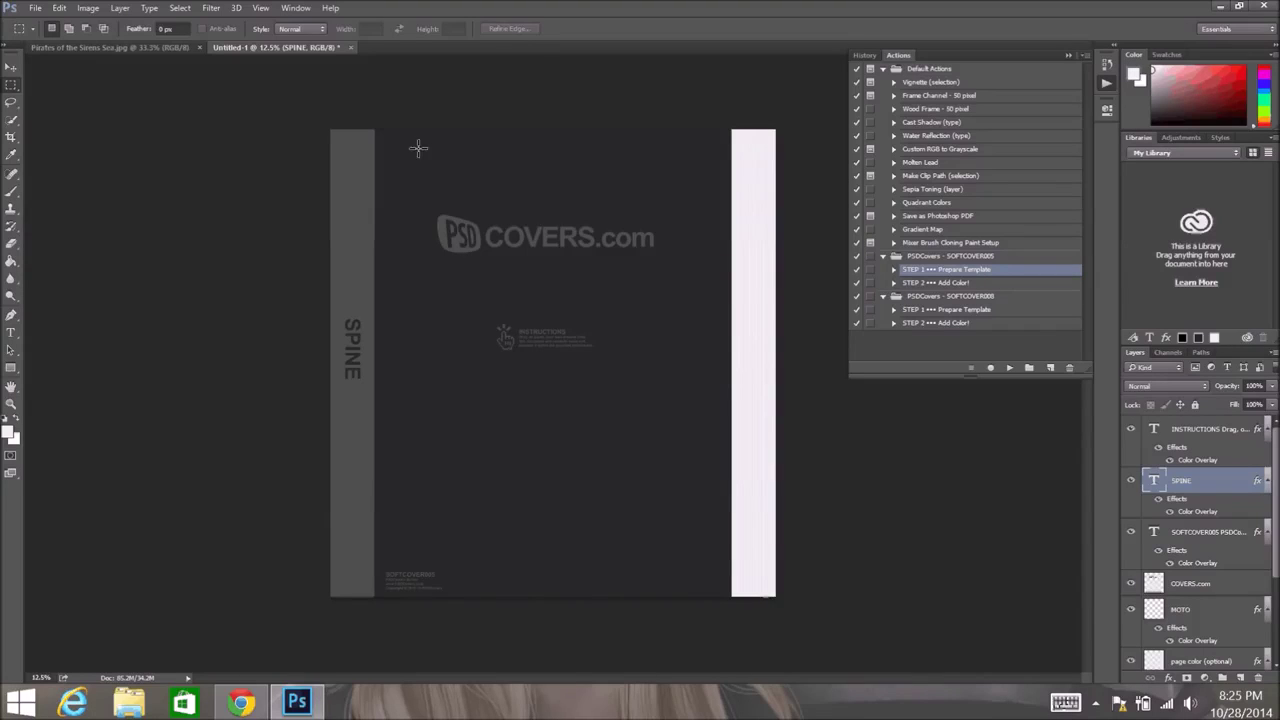
{"action": "left_click", "coordinate": [97, 48]}
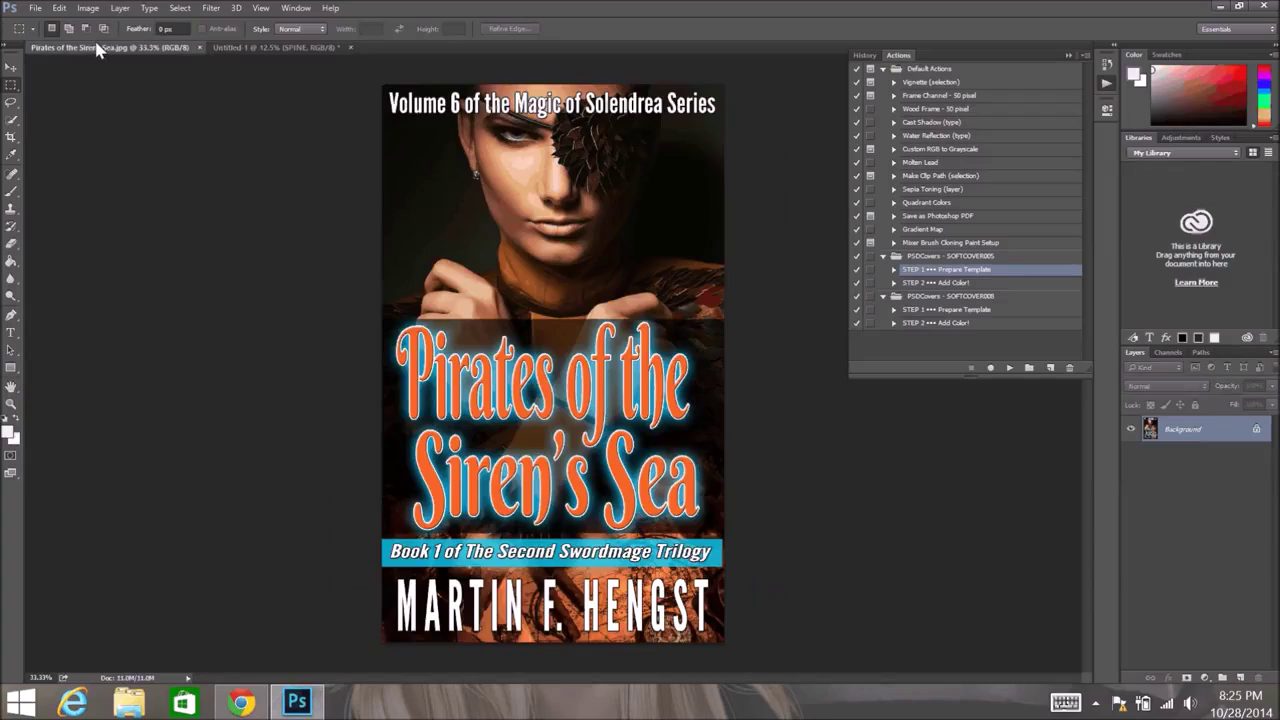
Paste the whole cover into Untitled-1 and scale it up to fill the front cover
{"action": "key", "text": "ctrl+a"}
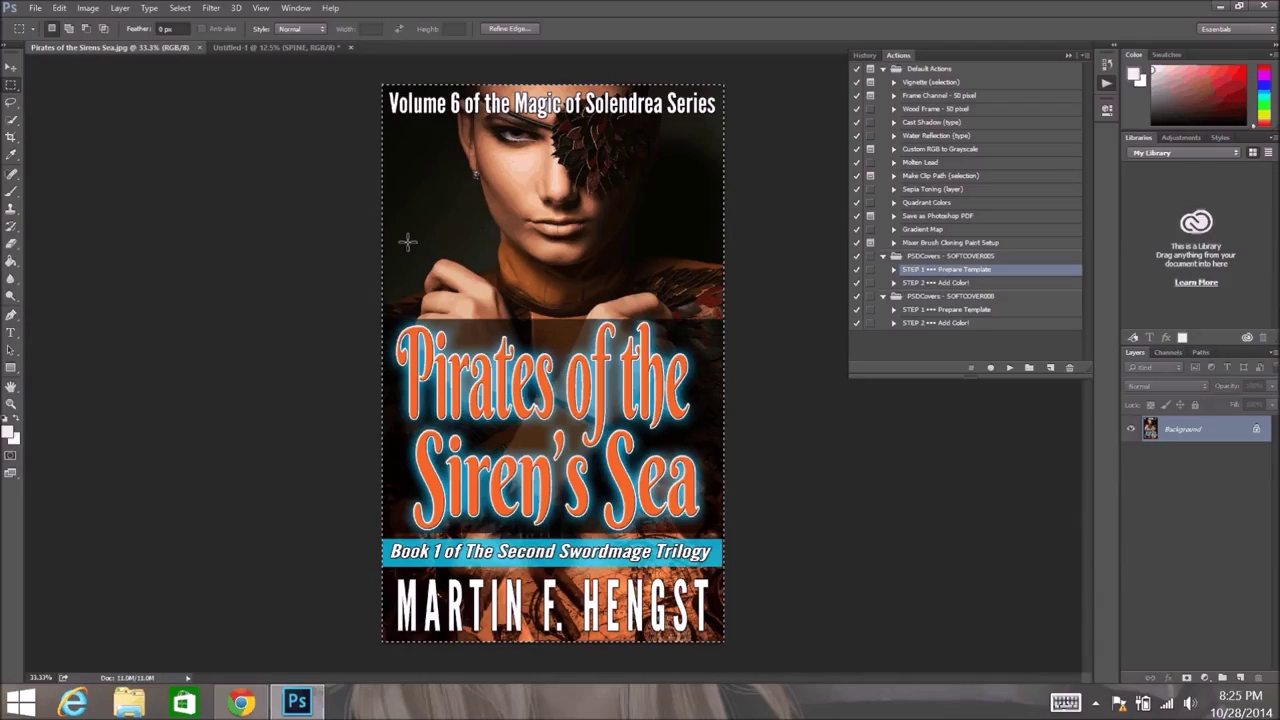
{"action": "left_click", "coordinate": [266, 47]}
{"action": "key", "text": "ctrl+v"}
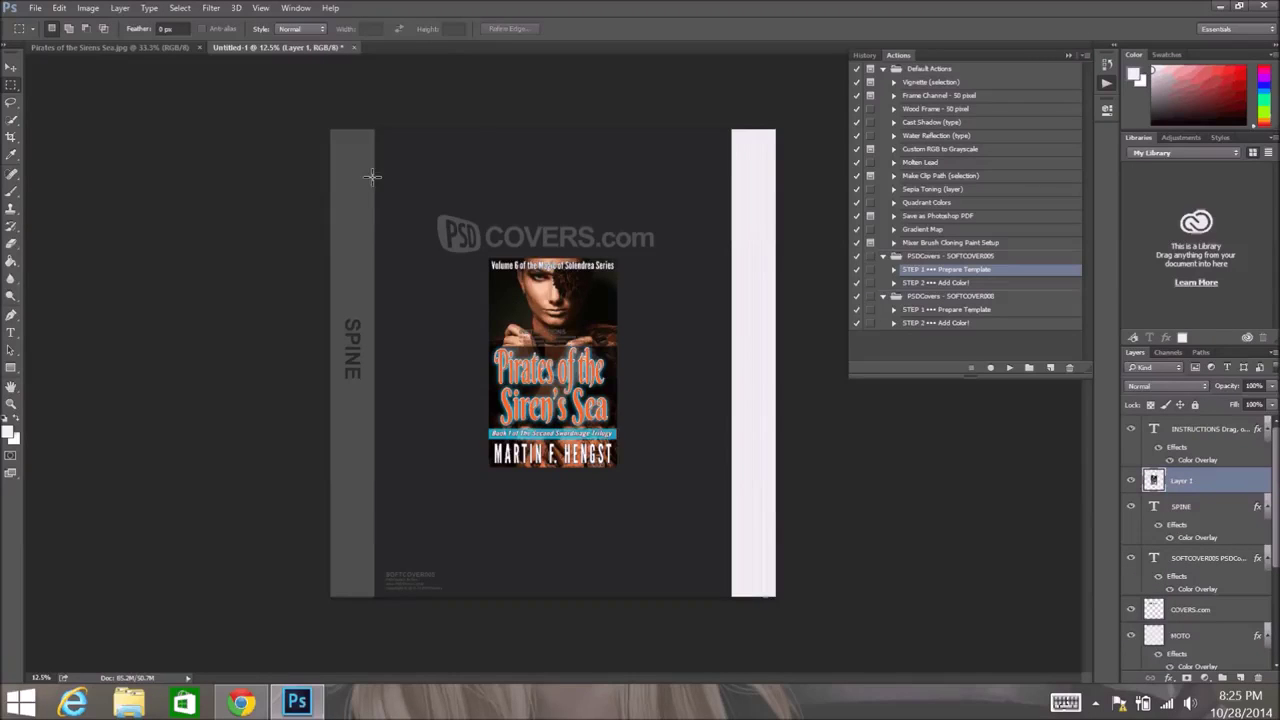
{"action": "key", "text": "ctrl+t"}
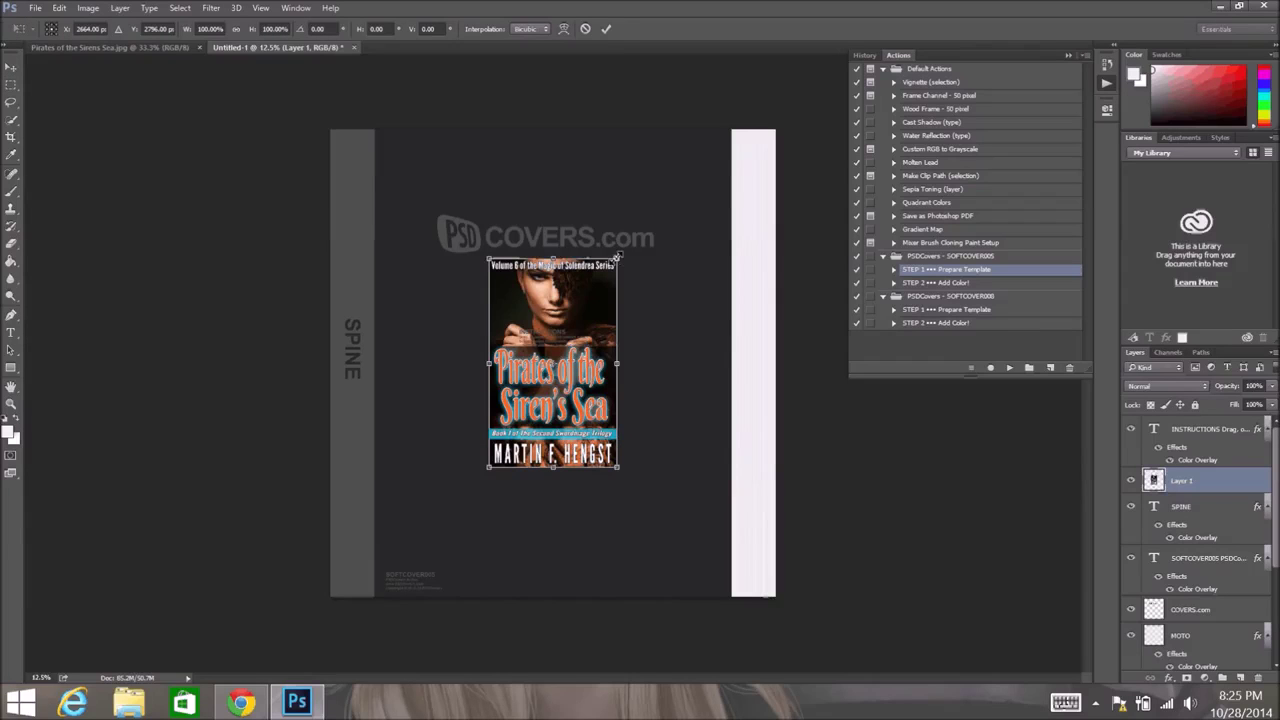
{"action": "left_click_drag", "start_coordinate": [620, 262], "coordinate": [732, 129]}
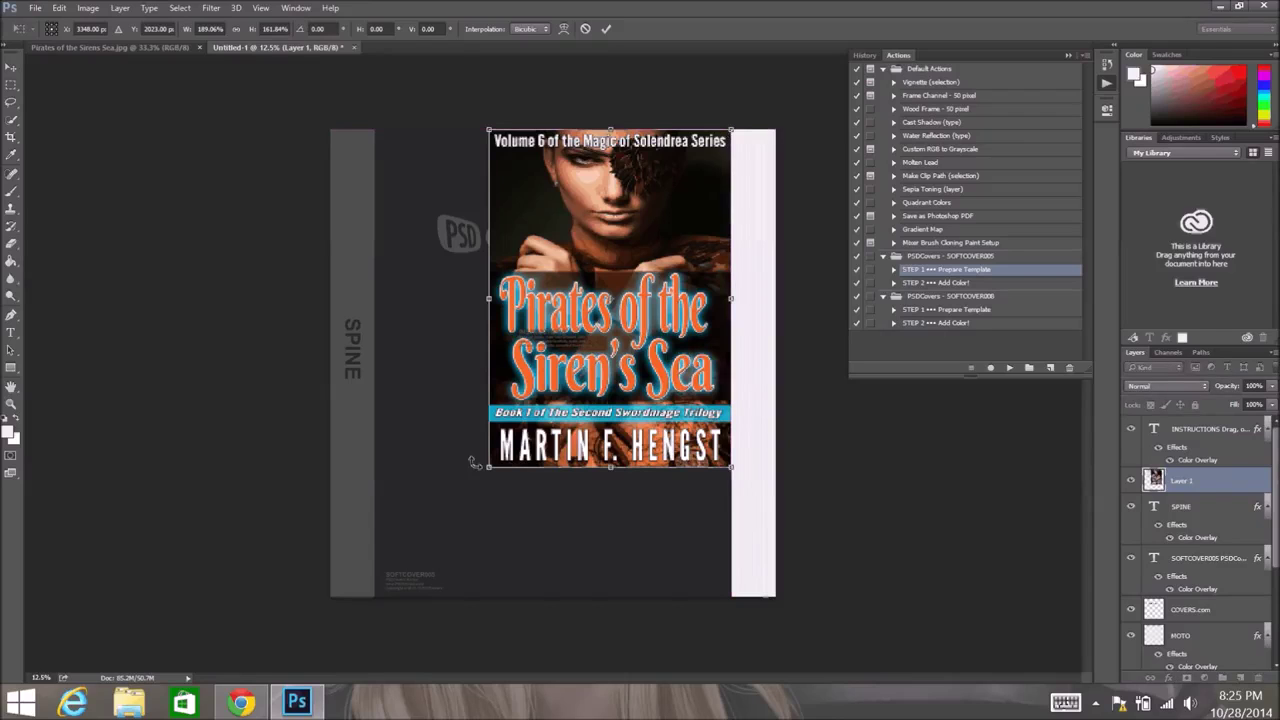
{"action": "left_click_drag", "start_coordinate": [489, 467], "coordinate": [372, 595]}
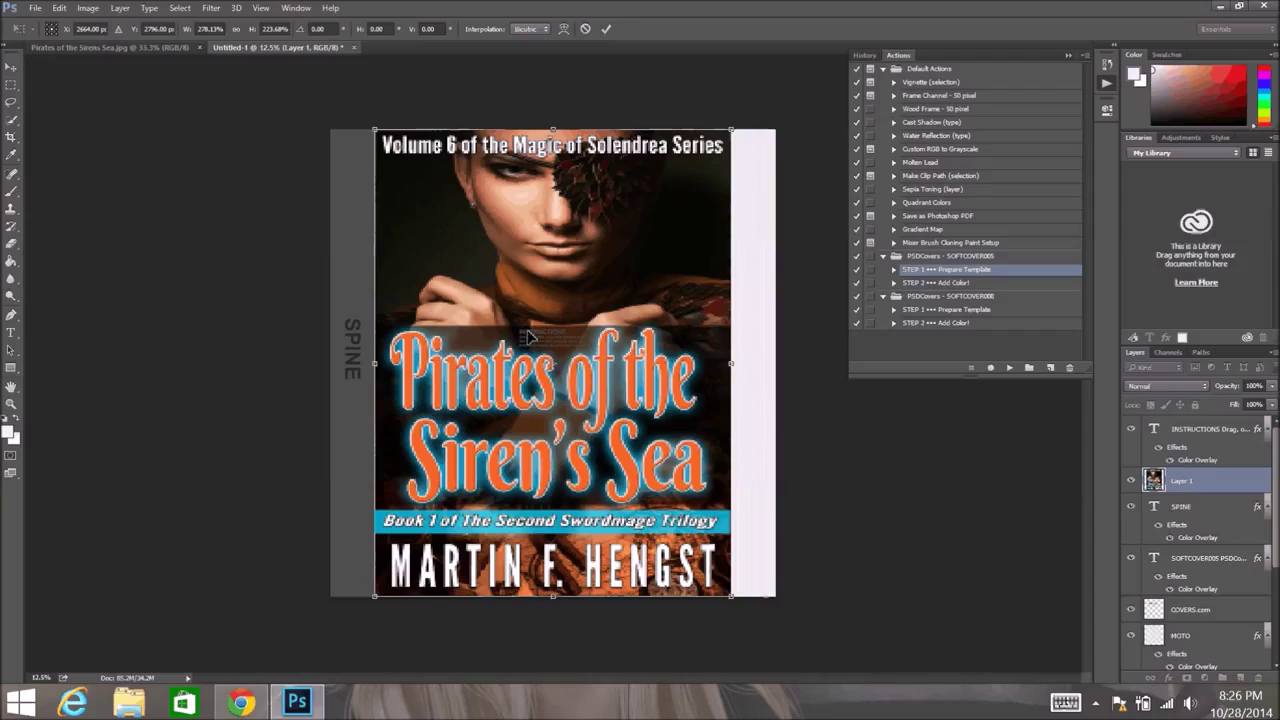
{"action": "left_click", "coordinate": [606, 30]}
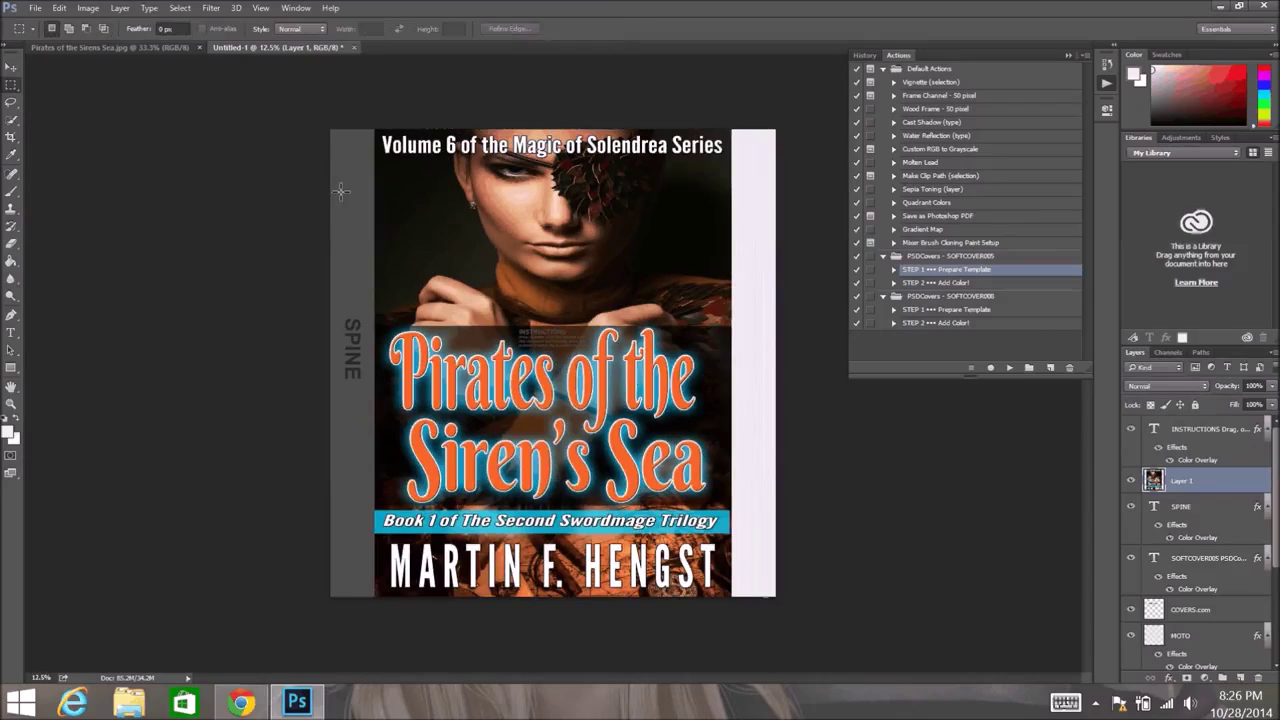
Replace the SPINE text with 'Pirates of the Siren's Sea' plus the author's name, moved to the spine's top
{"action": "double_click", "coordinate": [1155, 510]}
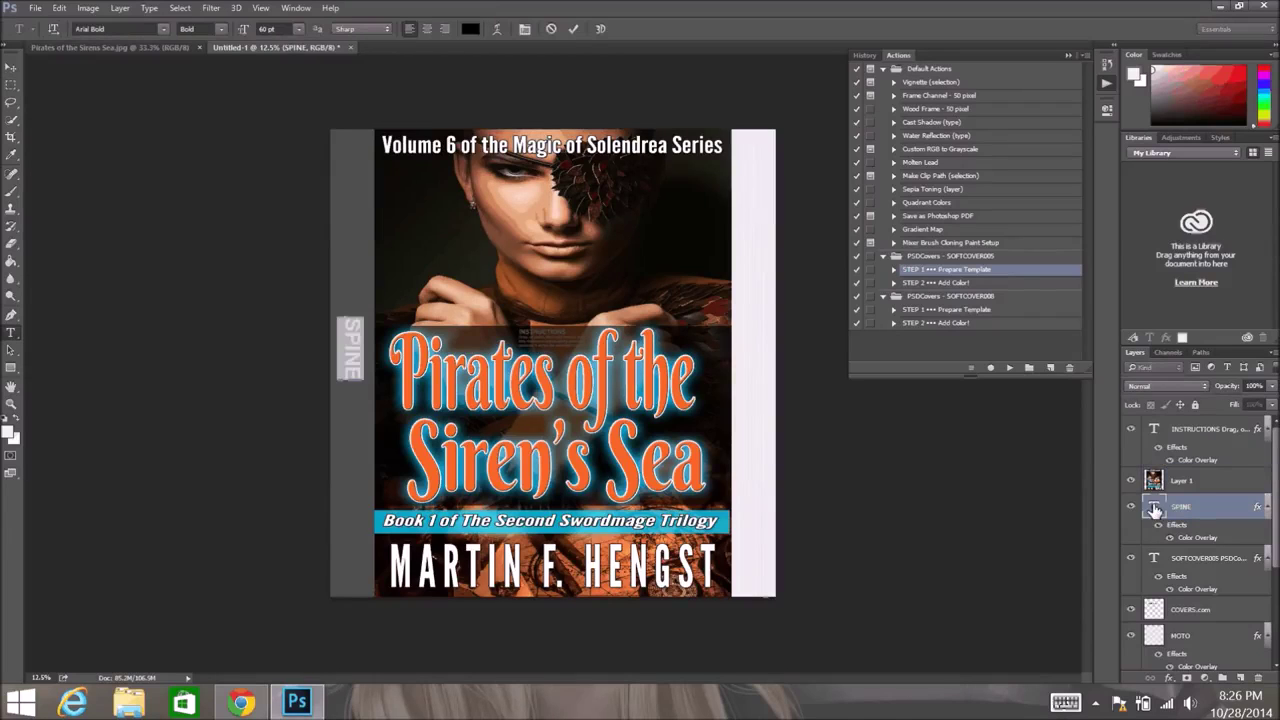
{"action": "type", "text": "Pir"}
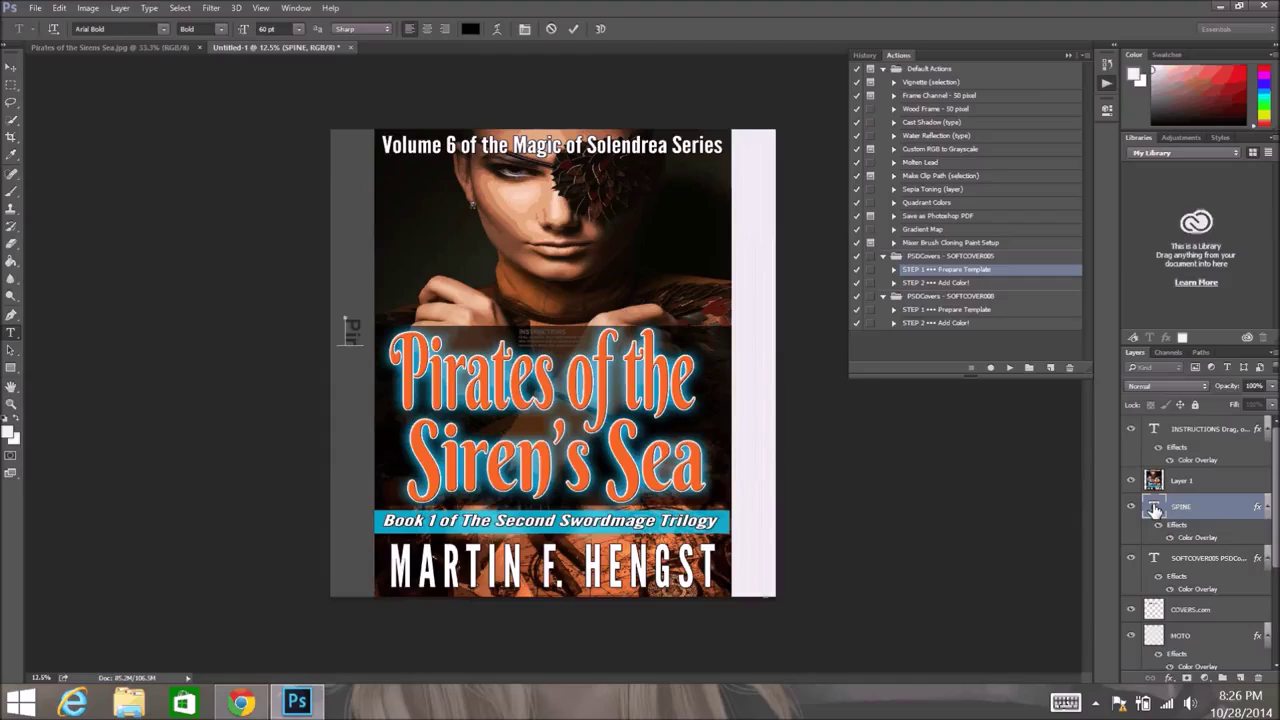
{"action": "type", "text": "ates of the Siren"}
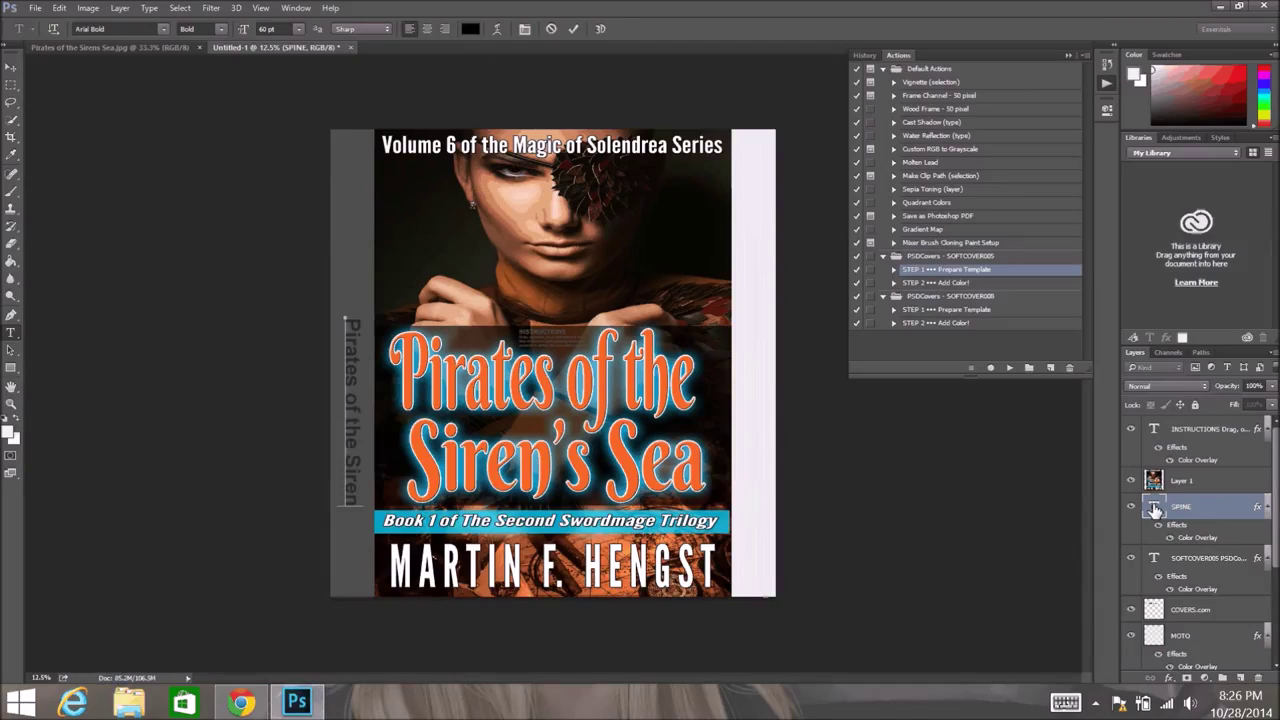
{"action": "type", "text": "'s Sea   Martin"}
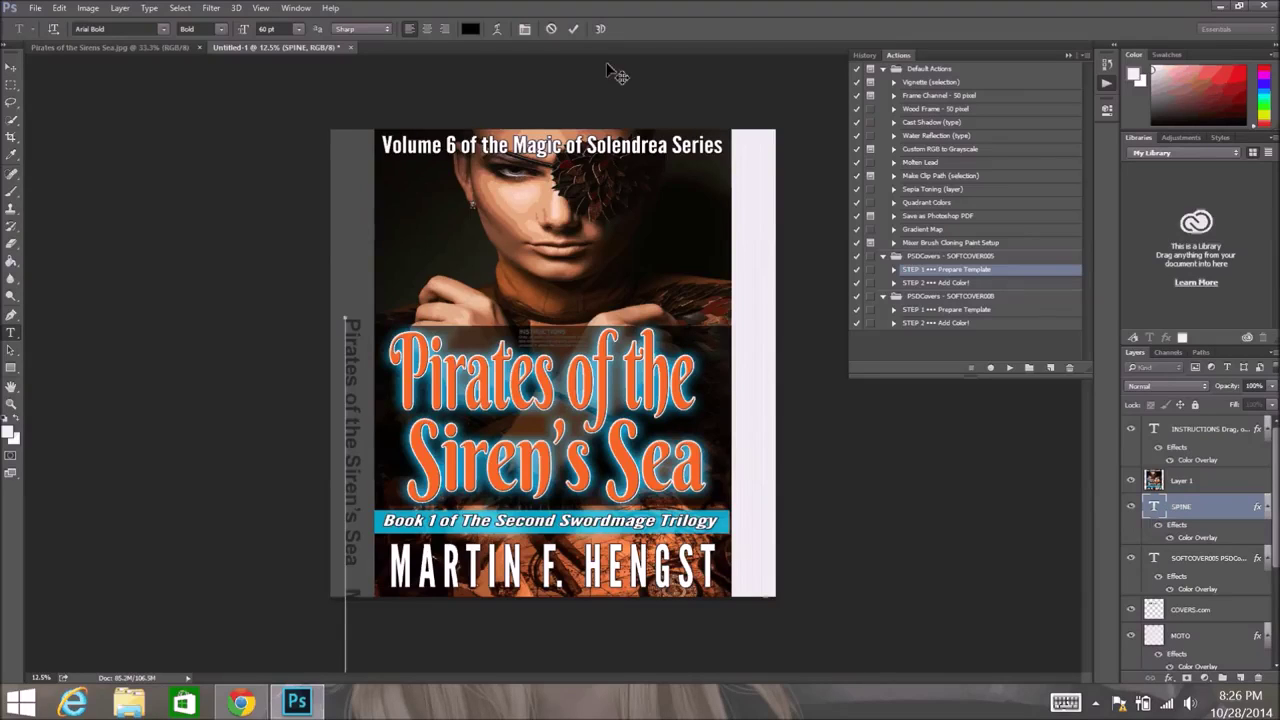
{"action": "left_click", "coordinate": [573, 29]}
{"action": "key", "text": "m"}
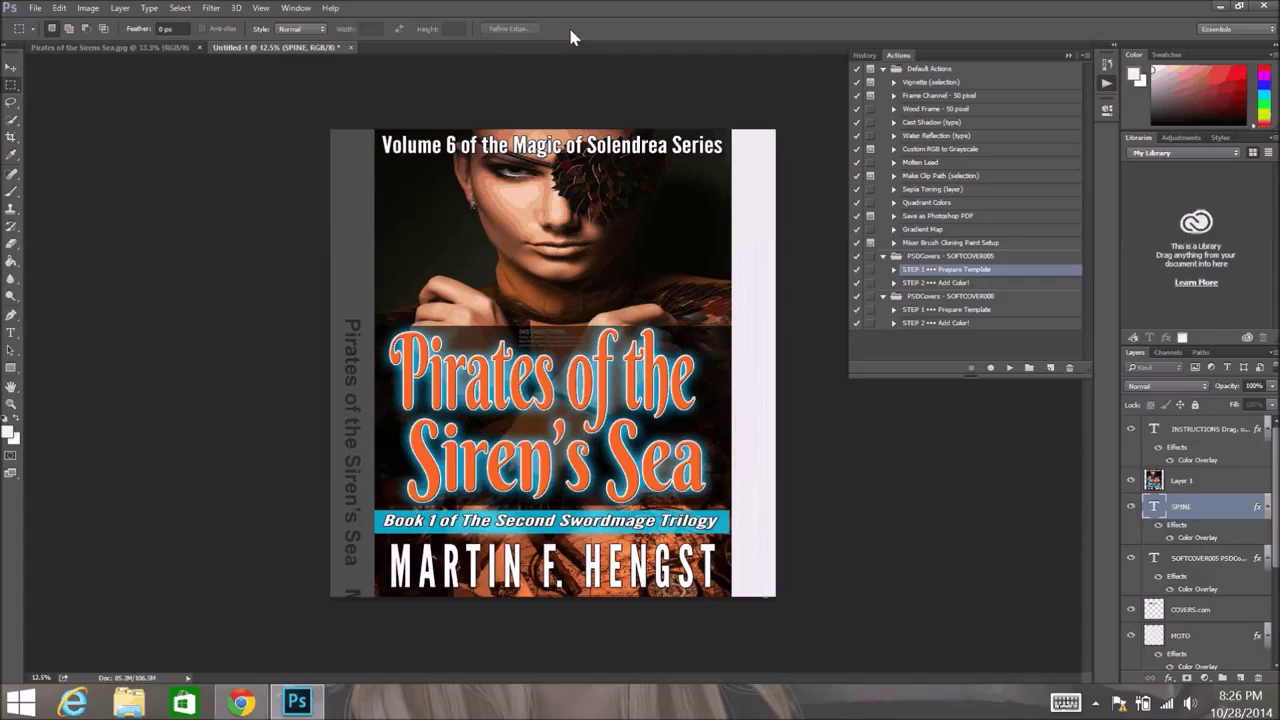
{"action": "key", "text": "v"}
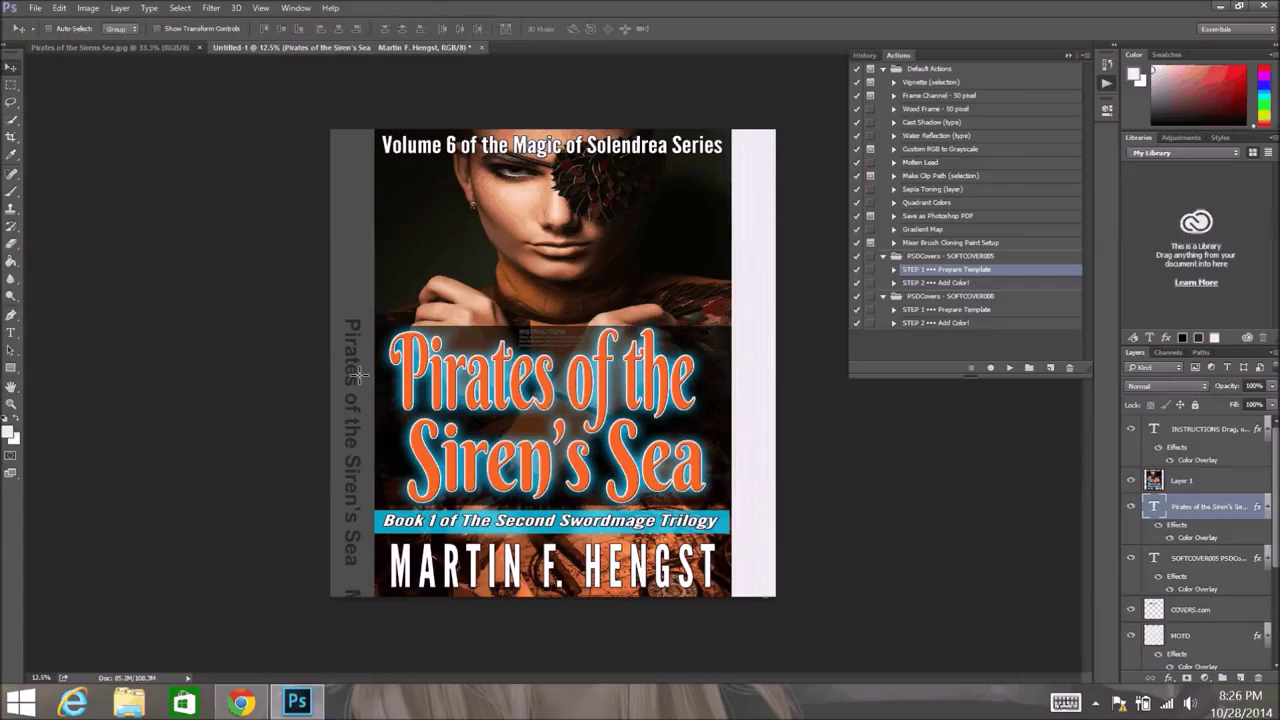
{"action": "left_click_drag", "start_coordinate": [357, 373], "coordinate": [349, 205]}
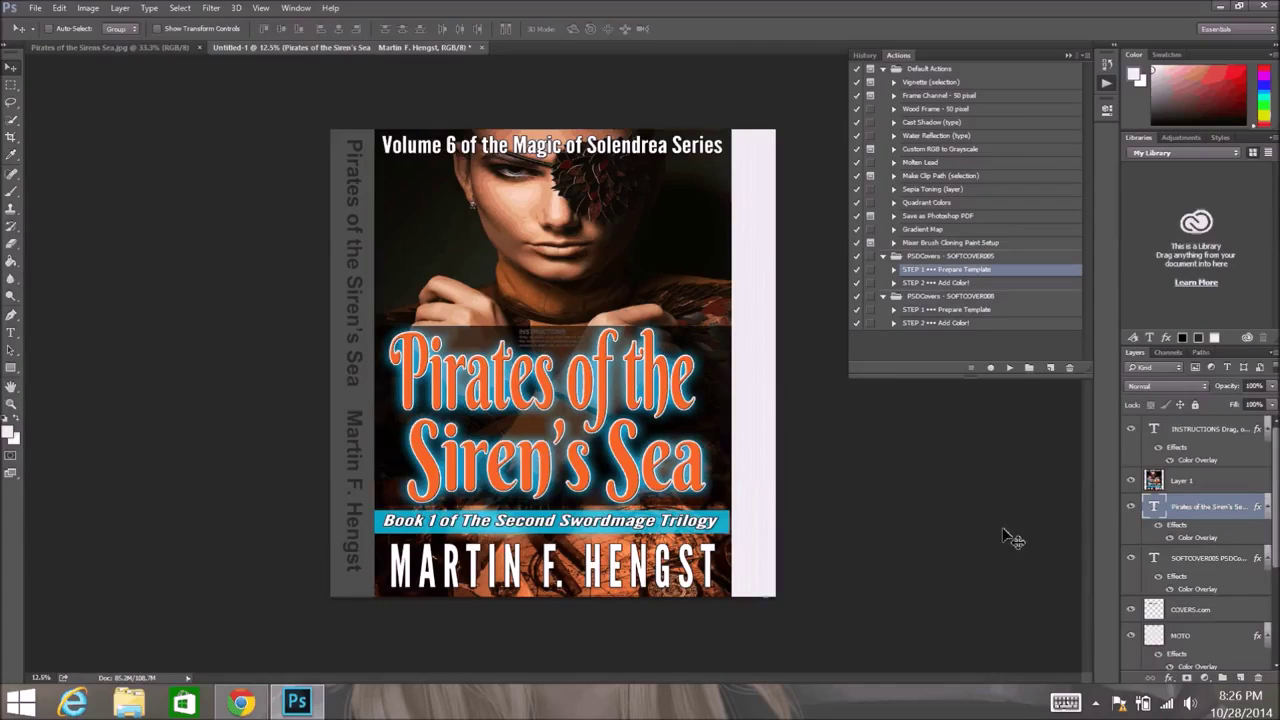
Set the spine text's Color Overlay to bright blue 0000ff
{"action": "double_click", "coordinate": [1196, 538]}
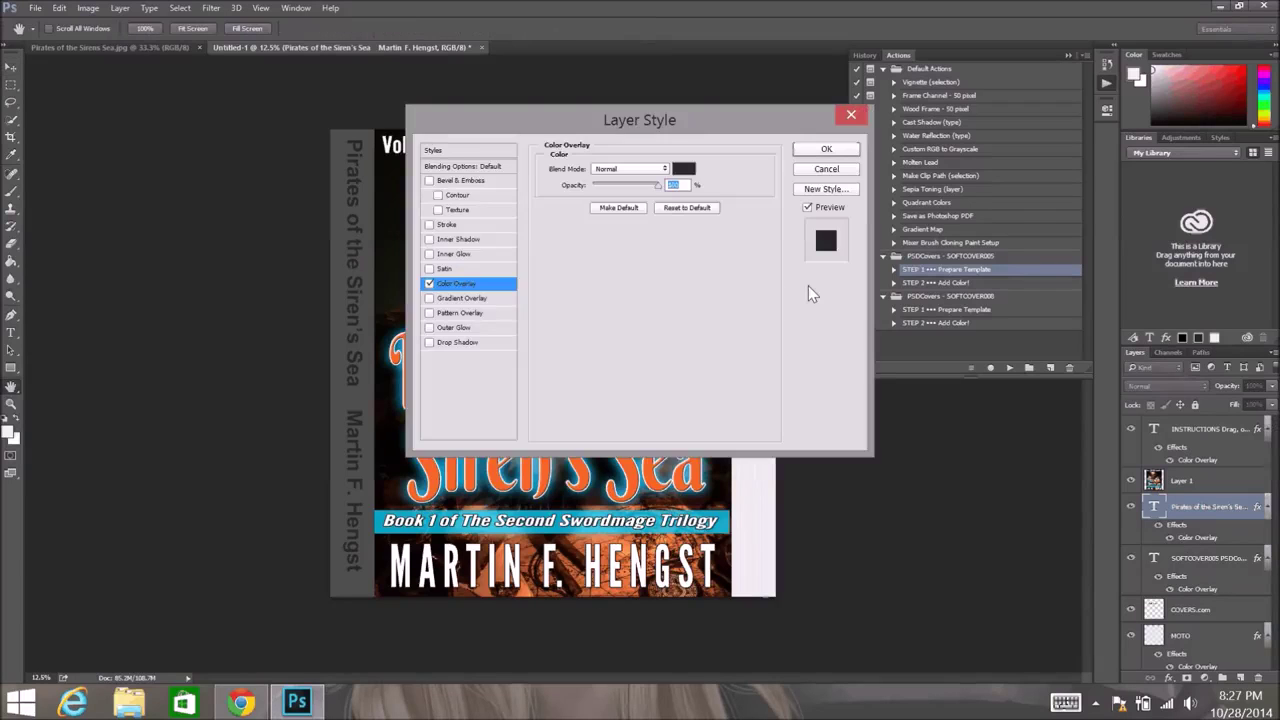
{"action": "left_click", "coordinate": [683, 168]}
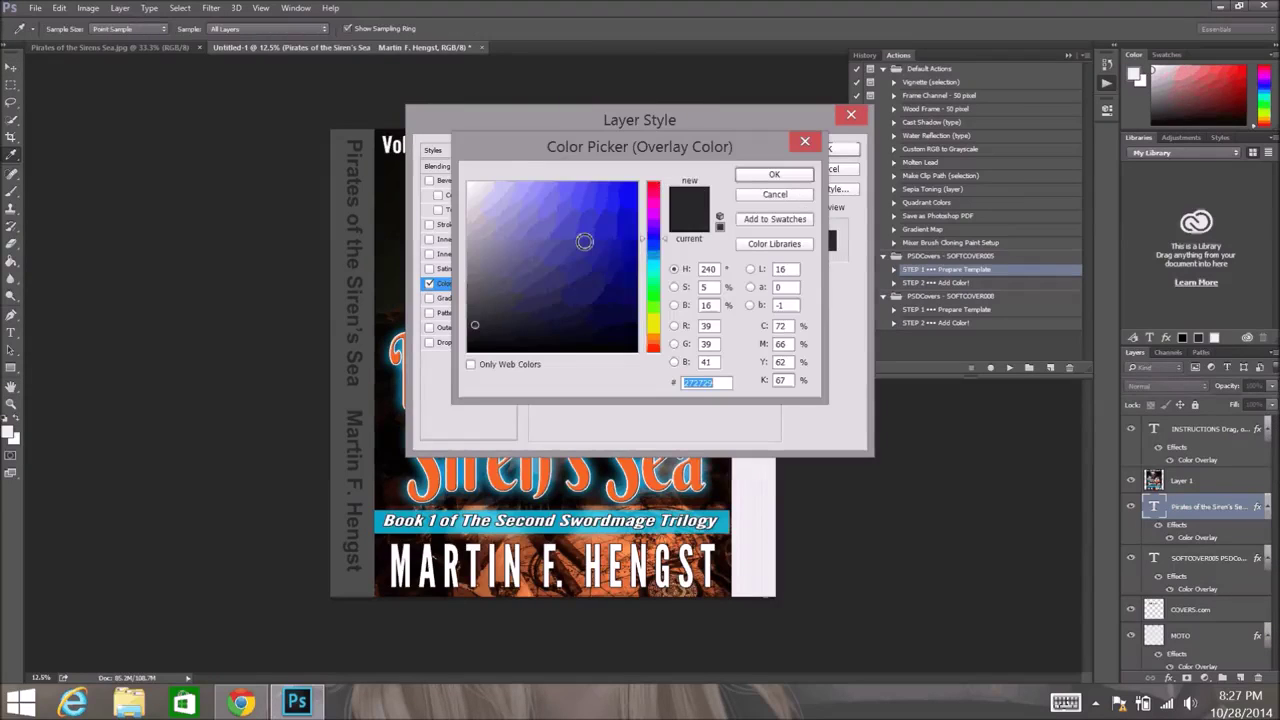
{"action": "left_click", "coordinate": [614, 205]}
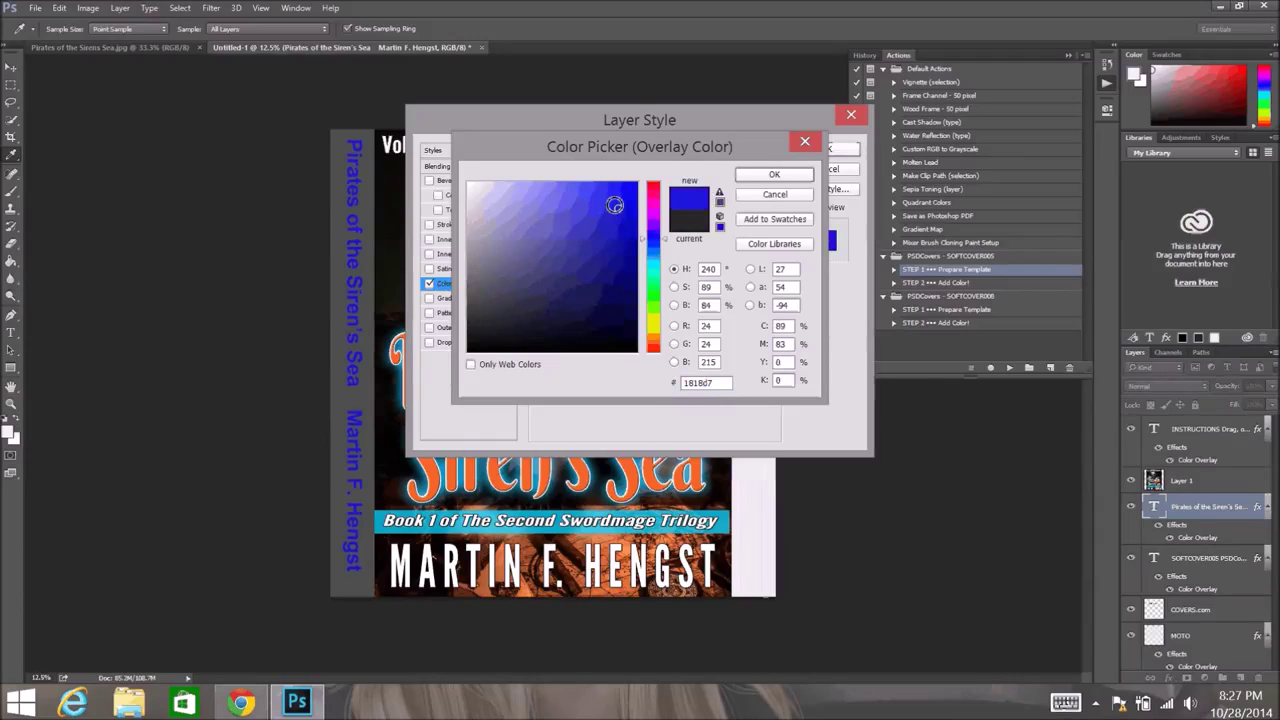
{"action": "left_click_drag", "start_coordinate": [614, 205], "coordinate": [642, 175]}
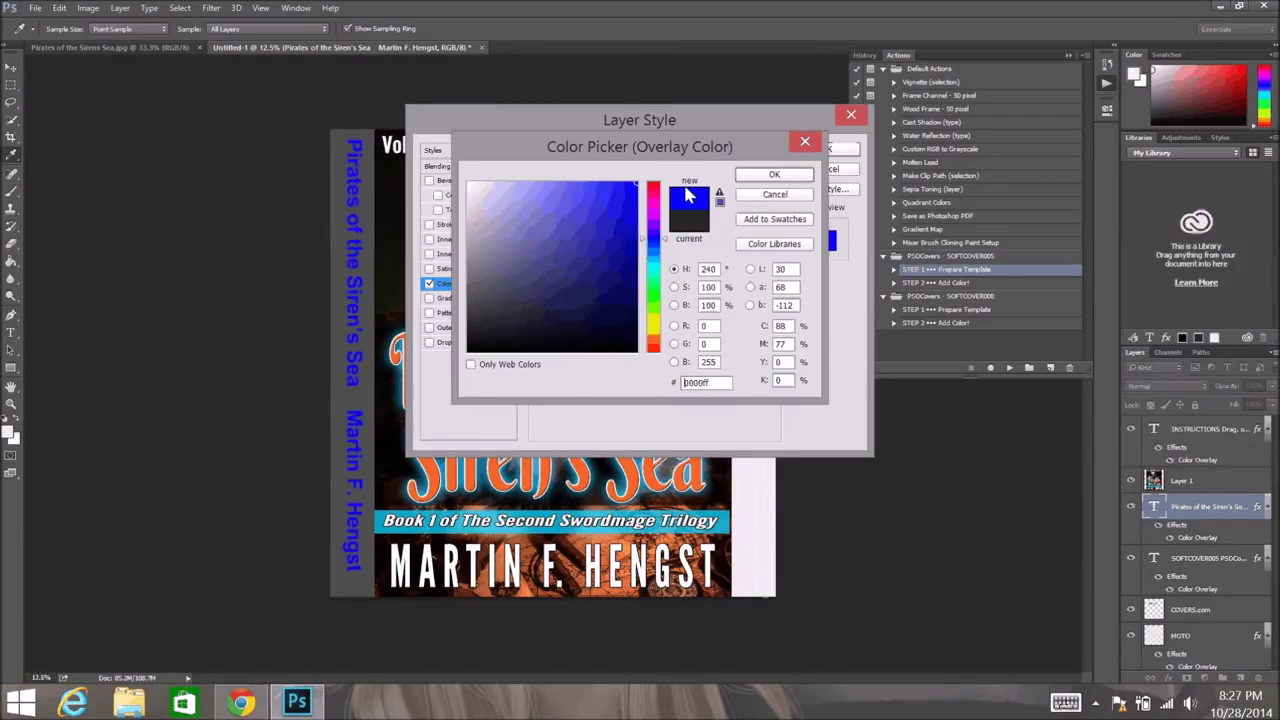
{"action": "left_click", "coordinate": [765, 175]}
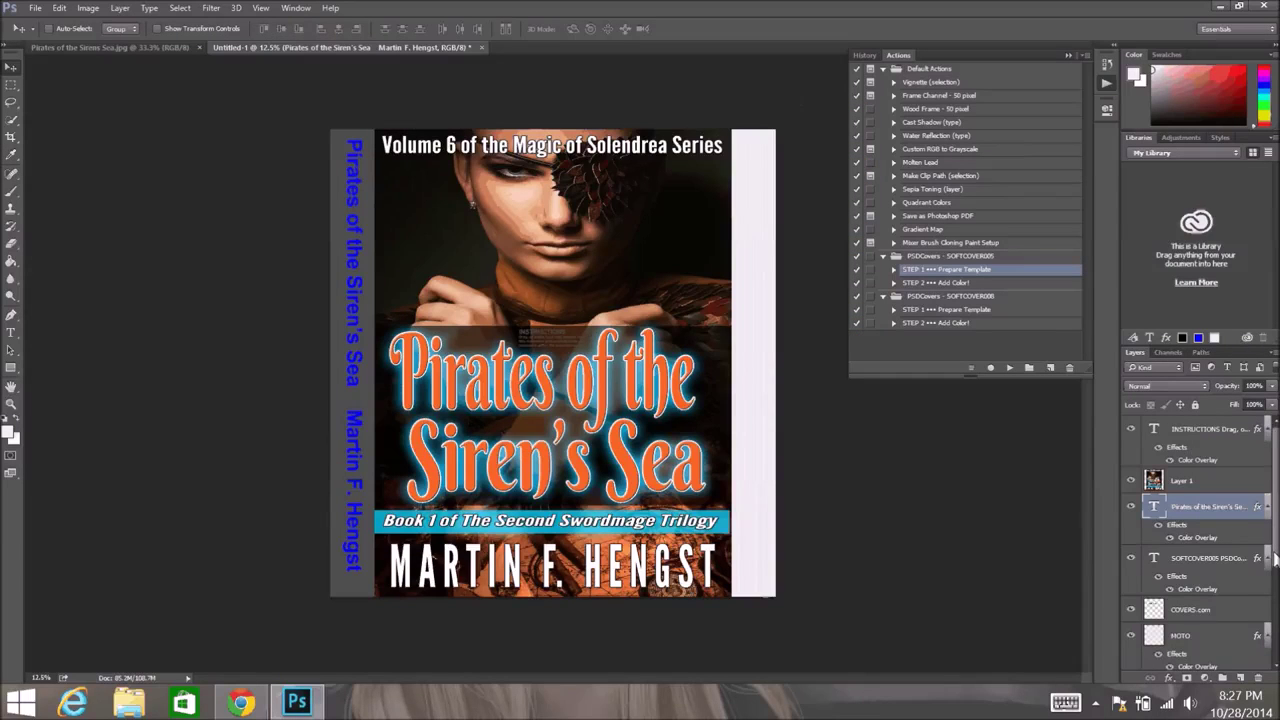
Give the Spine Section layer an orange-brown 9e5826 Color Overlay sampled from the cover
{"action": "left_click_drag", "start_coordinate": [1274, 562], "coordinate": [1274, 567]}
{"action": "scroll", "coordinate": [1200, 540], "scroll_direction": "down", "scroll_amount": 3}
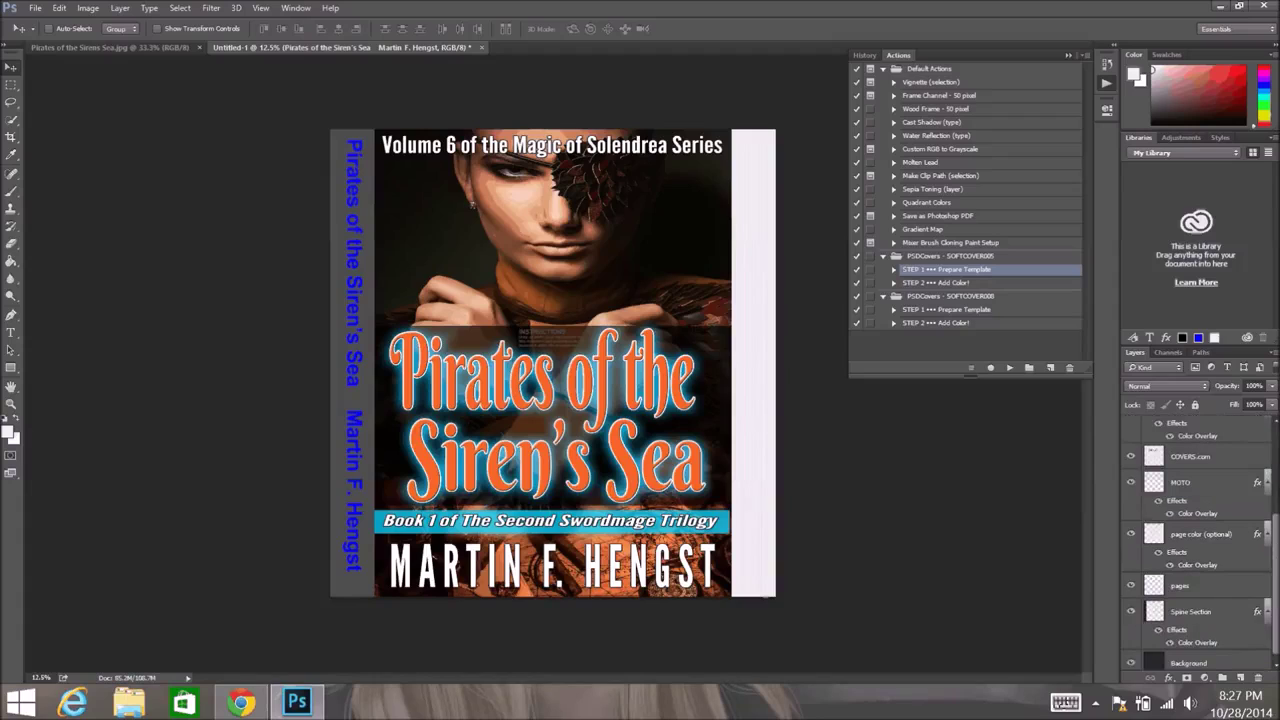
{"action": "scroll", "coordinate": [1200, 540], "scroll_direction": "down", "scroll_amount": 1}
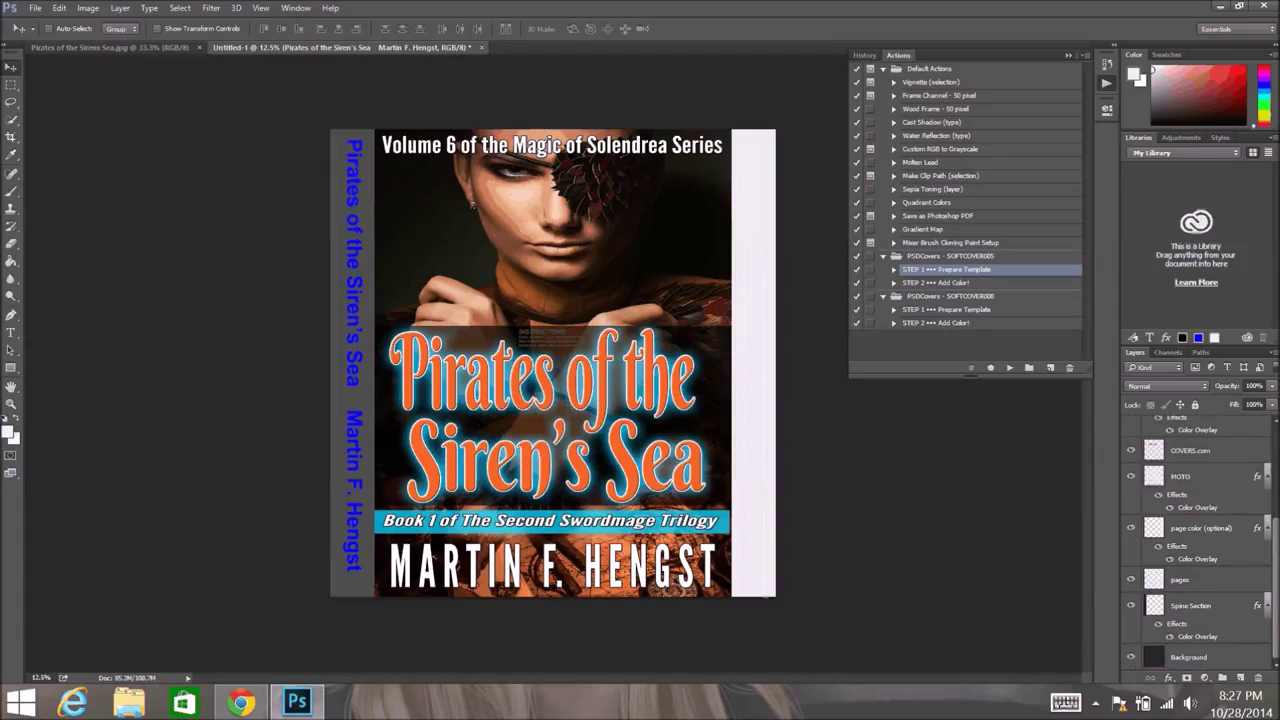
{"action": "left_click", "coordinate": [1193, 641]}
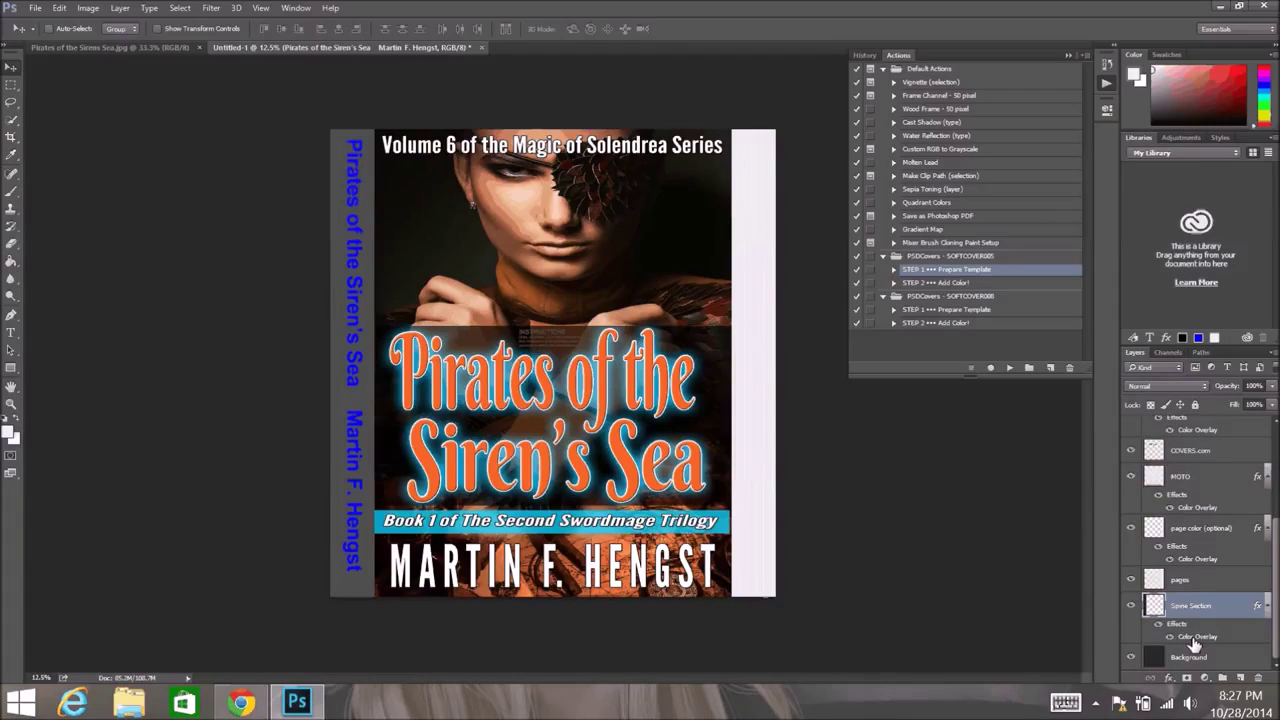
{"action": "double_click", "coordinate": [1193, 641]}
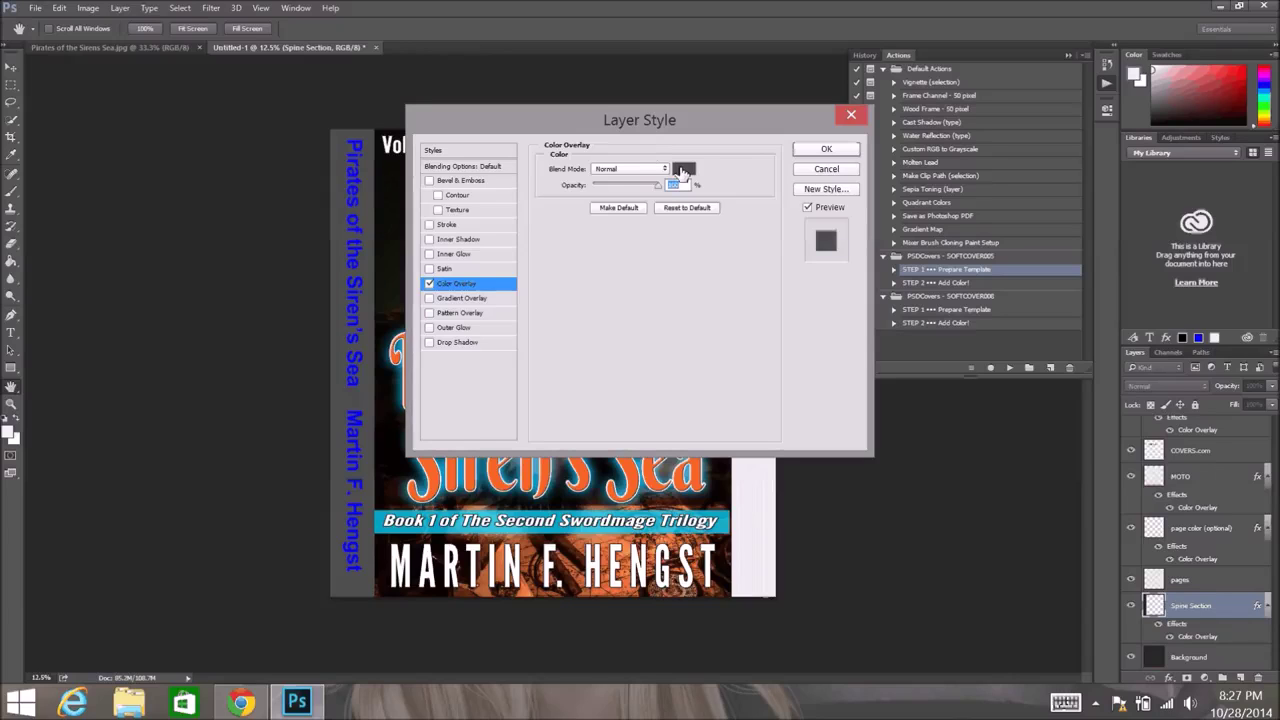
{"action": "left_click", "coordinate": [683, 168]}
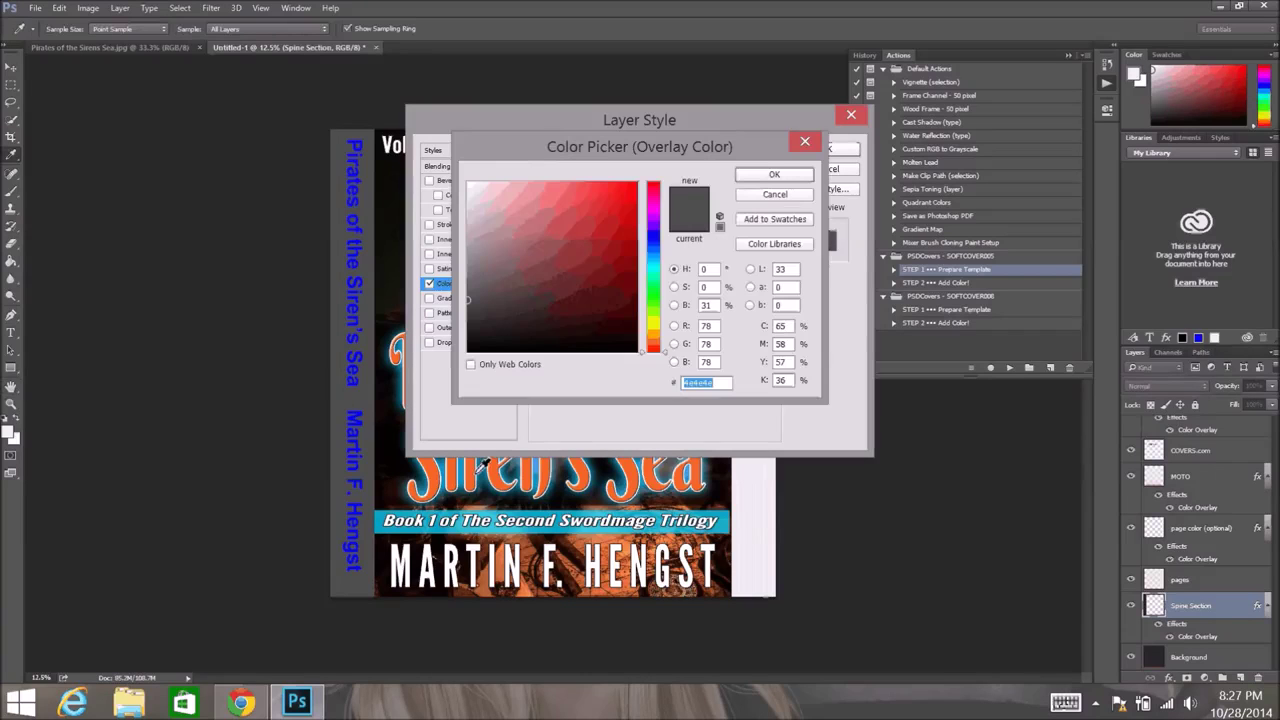
{"action": "left_click", "coordinate": [592, 530]}
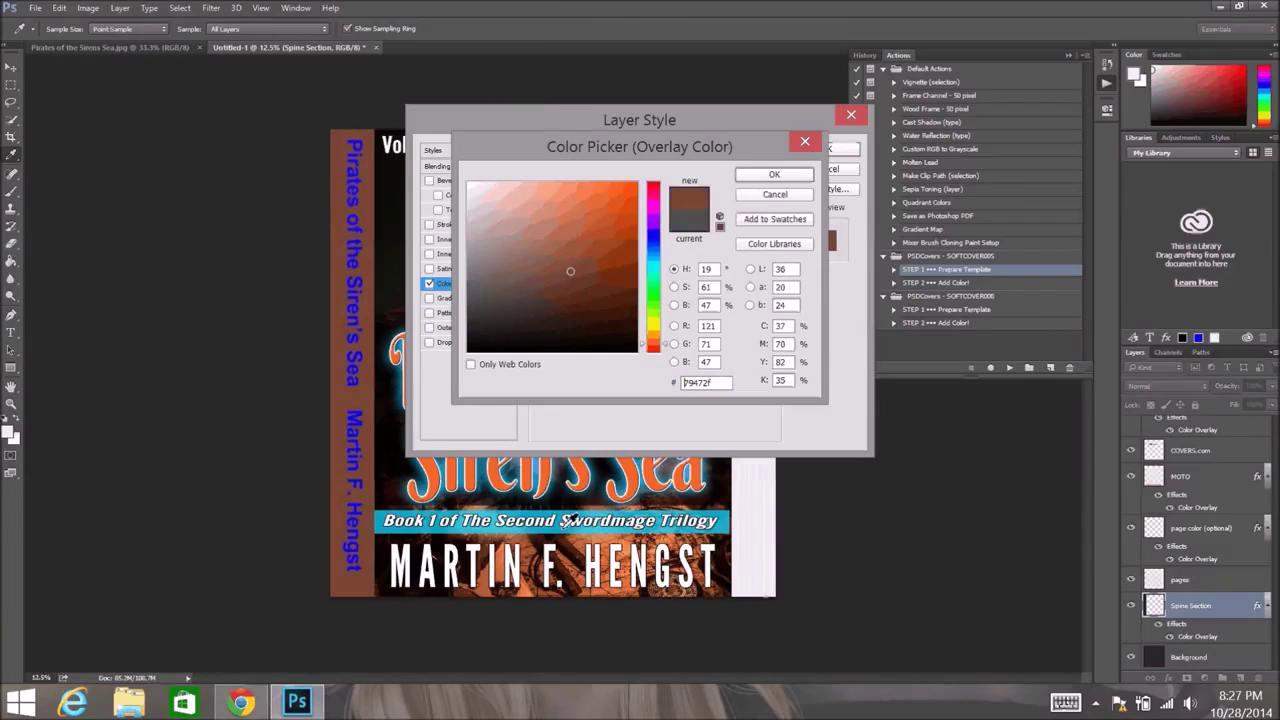
{"action": "left_click", "coordinate": [535, 503]}
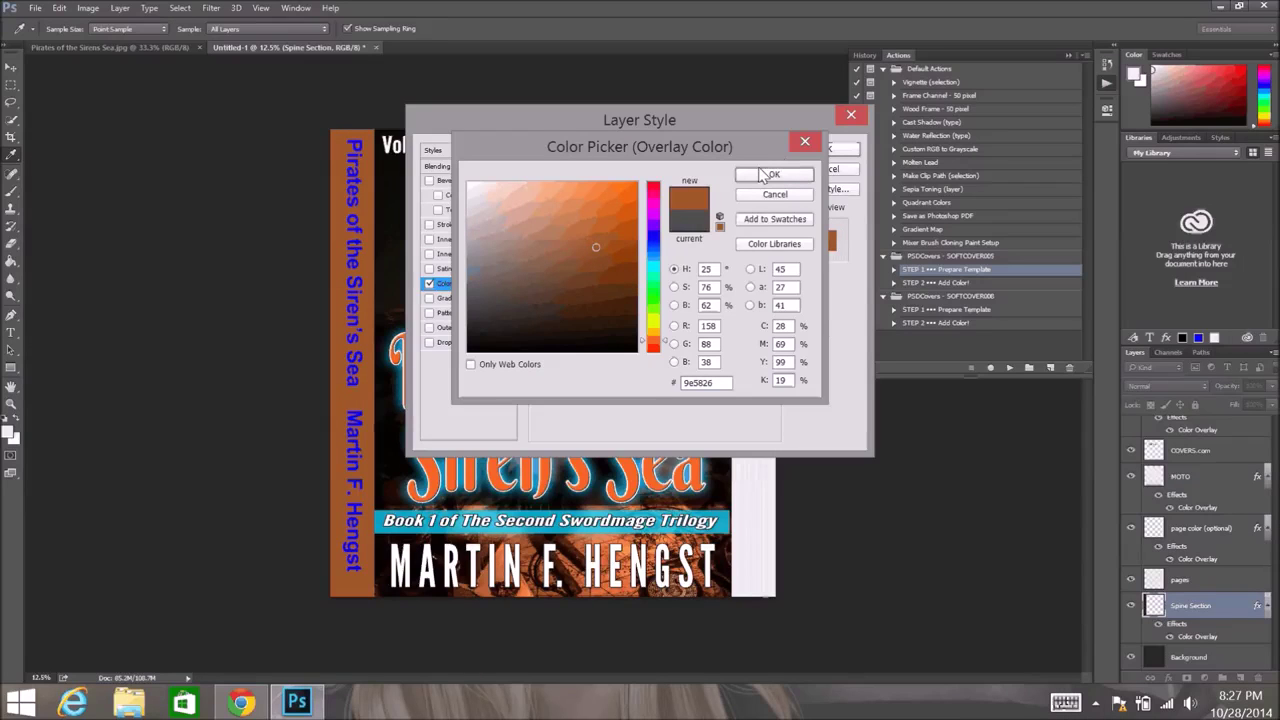
{"action": "left_click", "coordinate": [775, 177]}
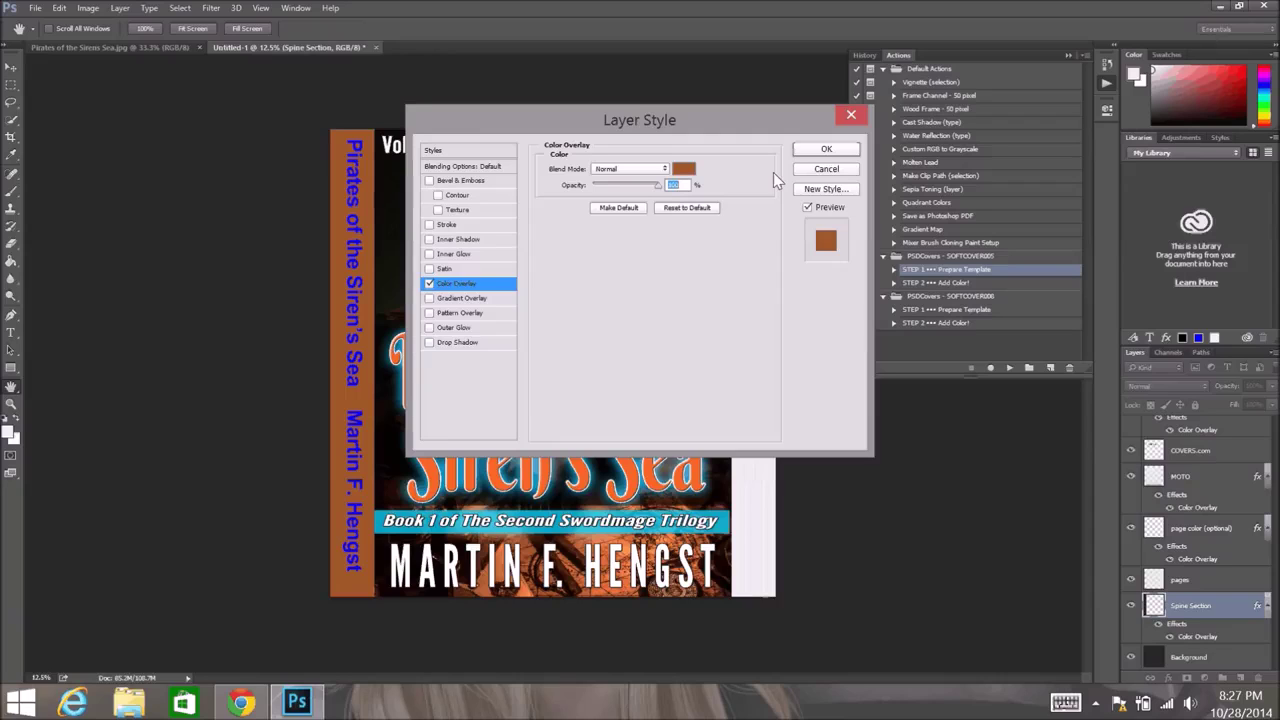
{"action": "left_click", "coordinate": [822, 150]}
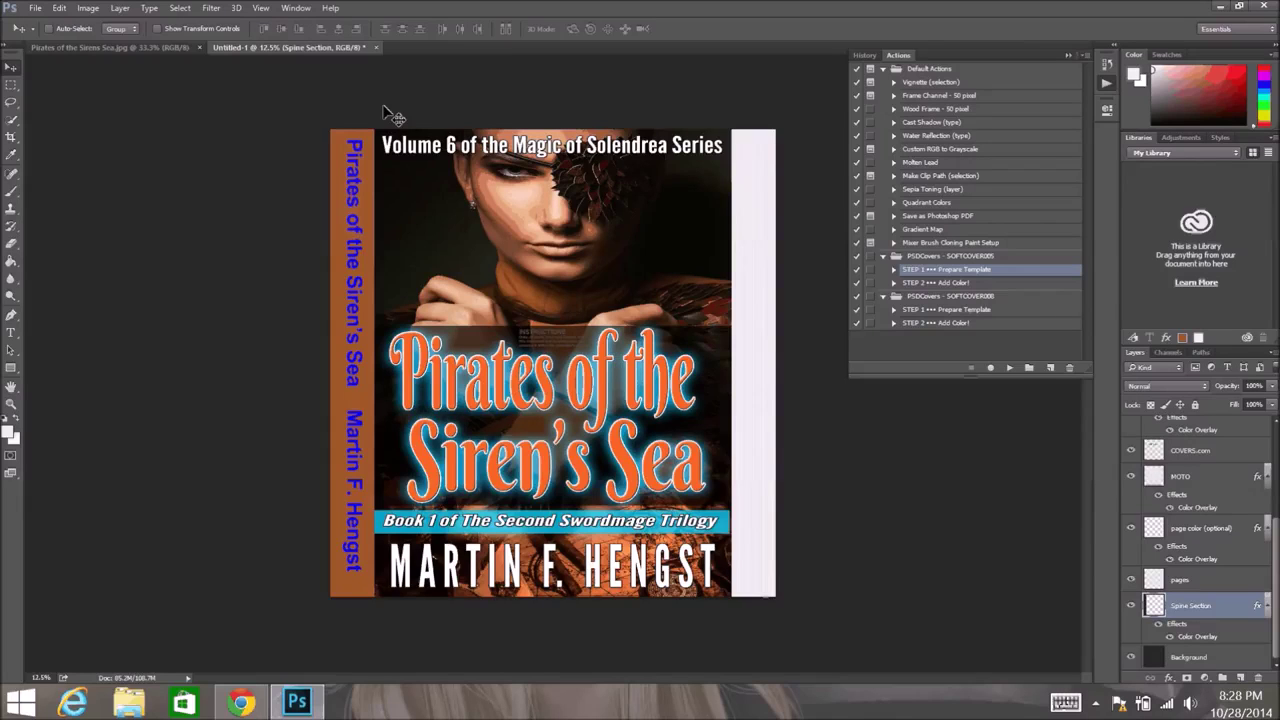
Set the image resolution to 72 pixels/inch in Image Size without resampling
{"action": "left_click", "coordinate": [87, 9]}
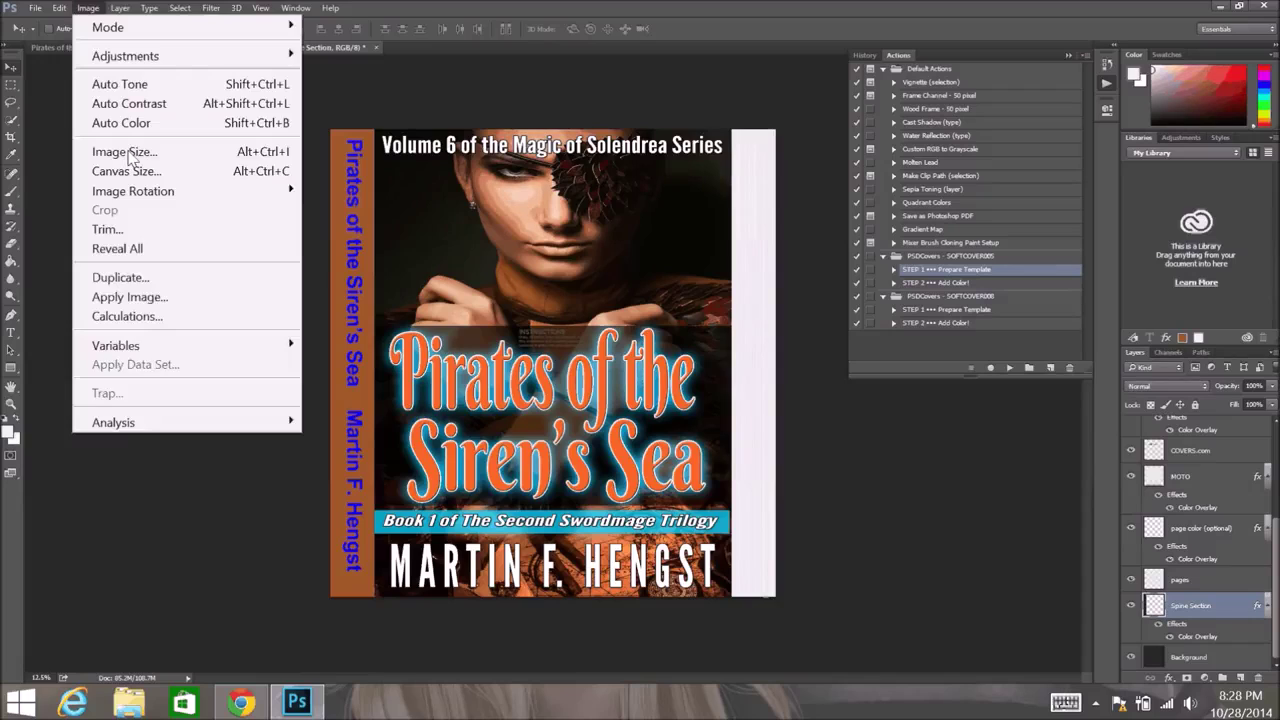
{"action": "left_click", "coordinate": [126, 153]}
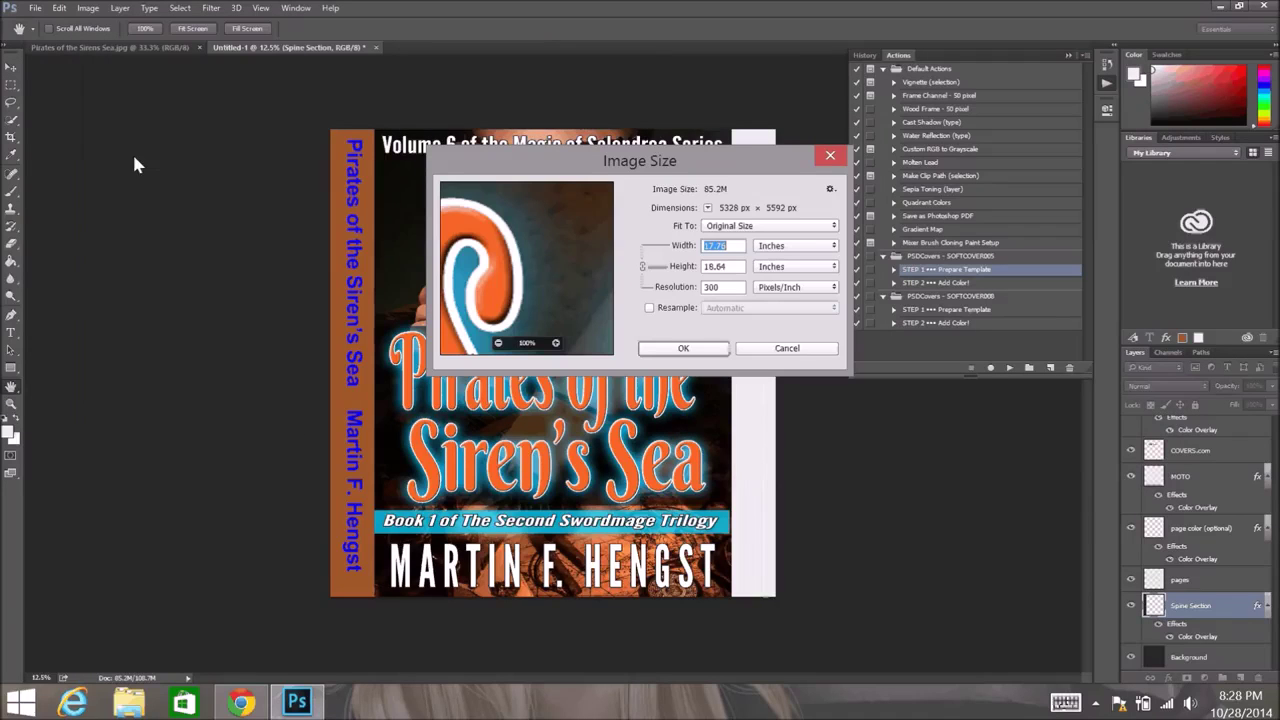
{"action": "left_click", "coordinate": [727, 288]}
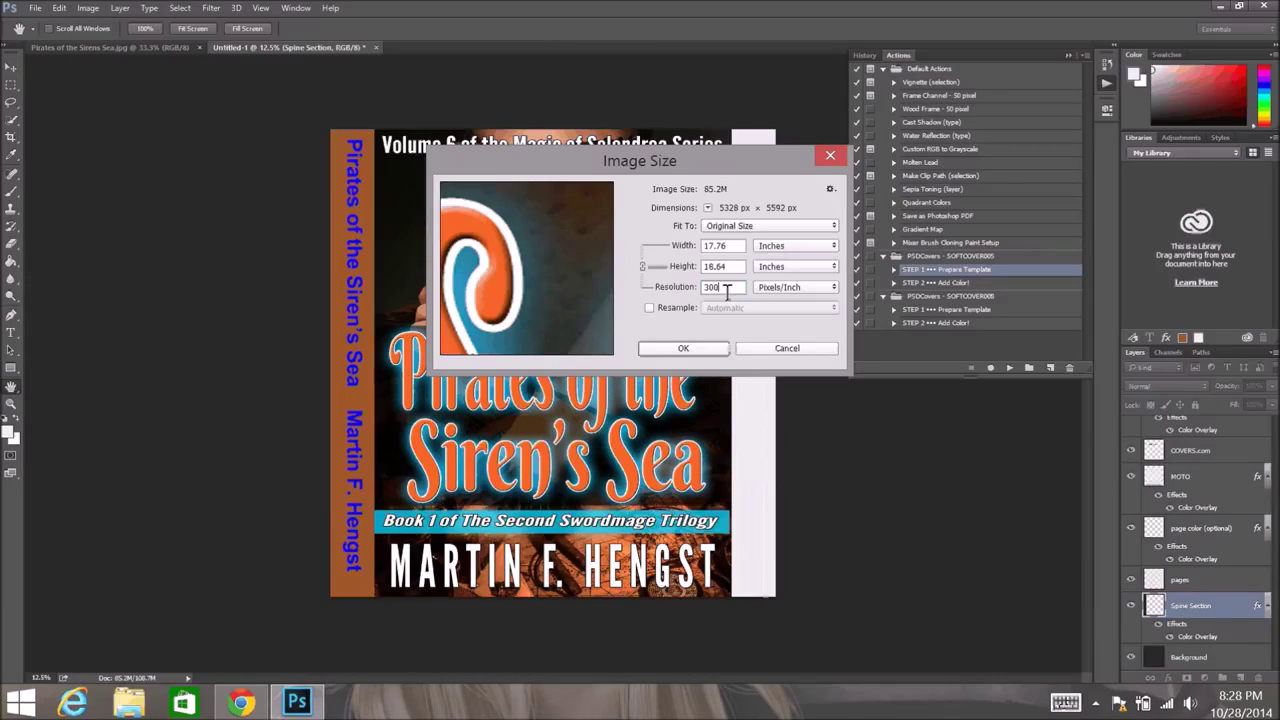
{"action": "key", "text": "BackSpace"}
{"action": "key", "text": "BackSpace"}
{"action": "type", "text": "72"}
{"action": "left_click", "coordinate": [701, 353]}
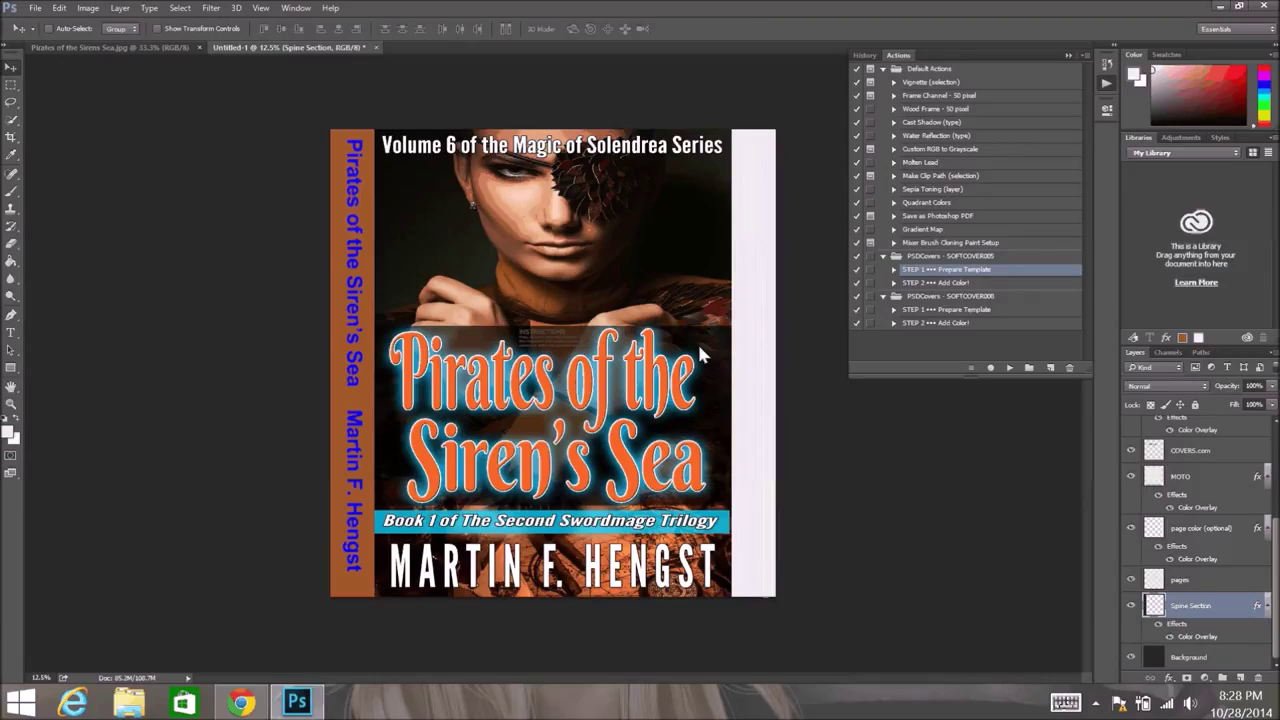
{"action": "left_click", "coordinate": [935, 284]}
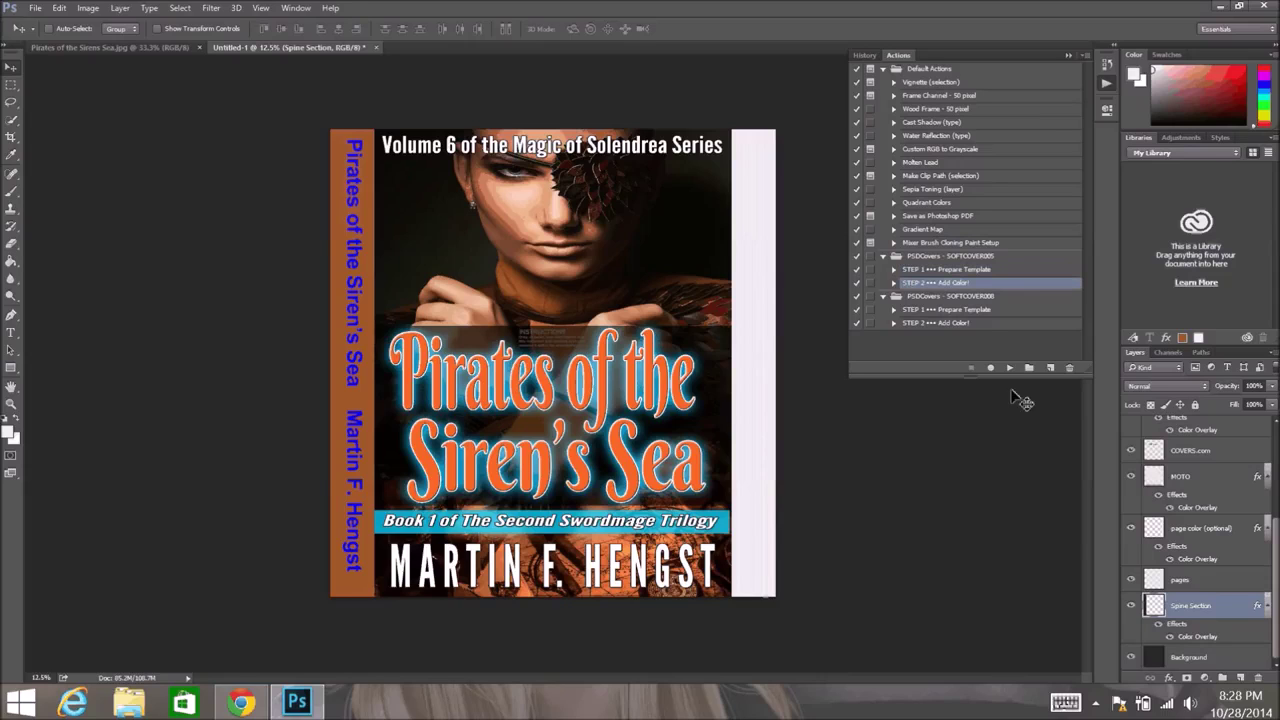
Play the STEP 2 Add Color! action to render the Pirates cover as a 3D softcover with spine and shadow
{"action": "left_click", "coordinate": [1009, 369]}
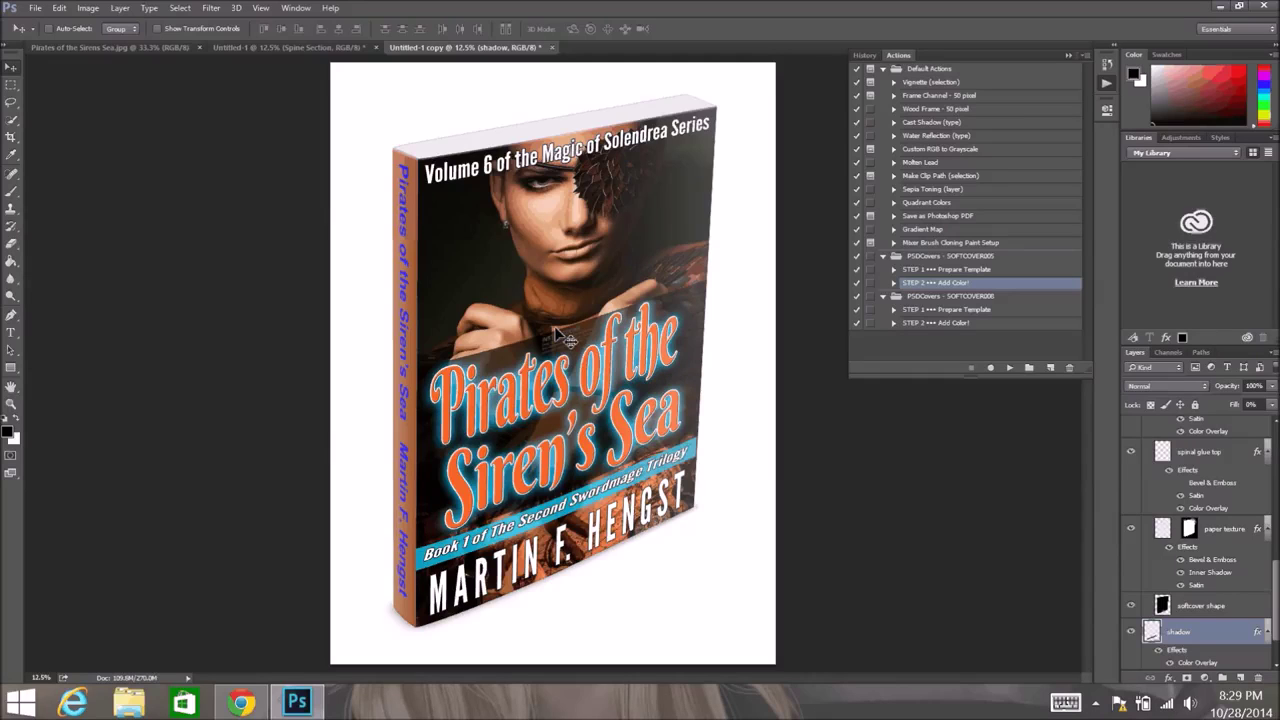
Close the Untitled-1 copy mockup and the Untitled-1 template without saving changes
{"action": "left_click", "coordinate": [553, 48]}
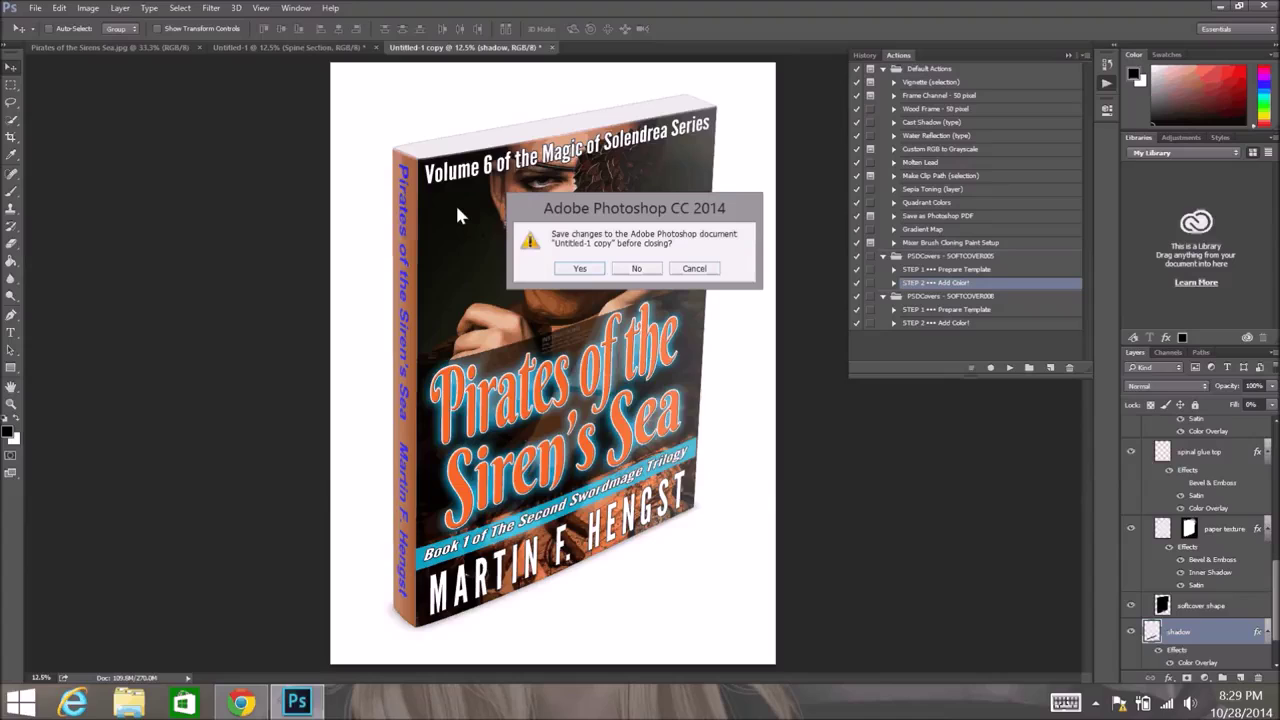
{"action": "left_click", "coordinate": [638, 270]}
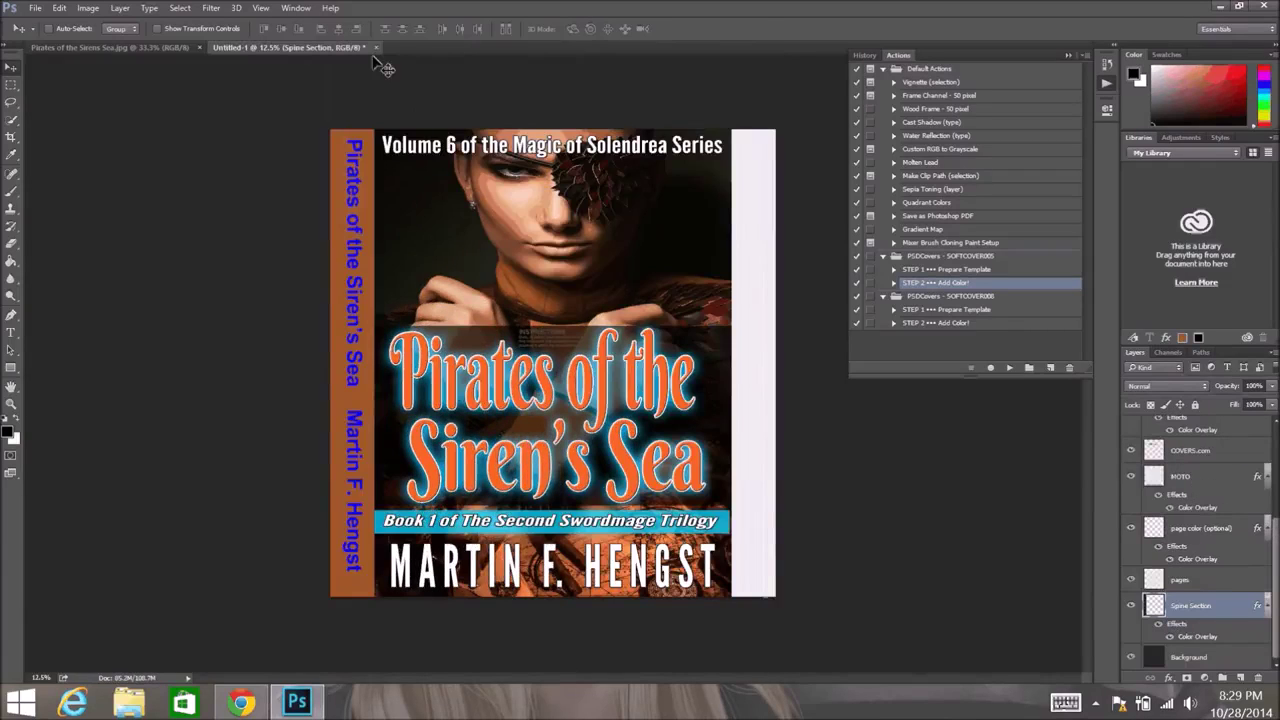
{"action": "left_click", "coordinate": [376, 47]}
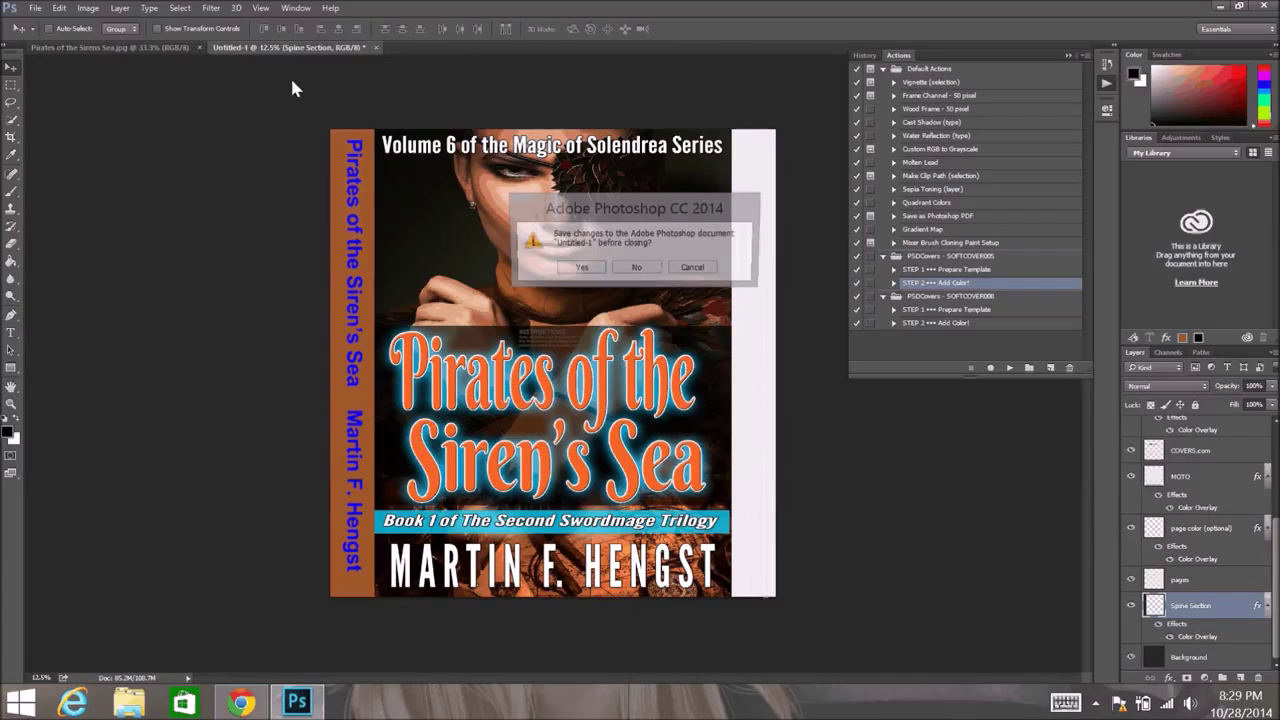
{"action": "left_click", "coordinate": [638, 270]}
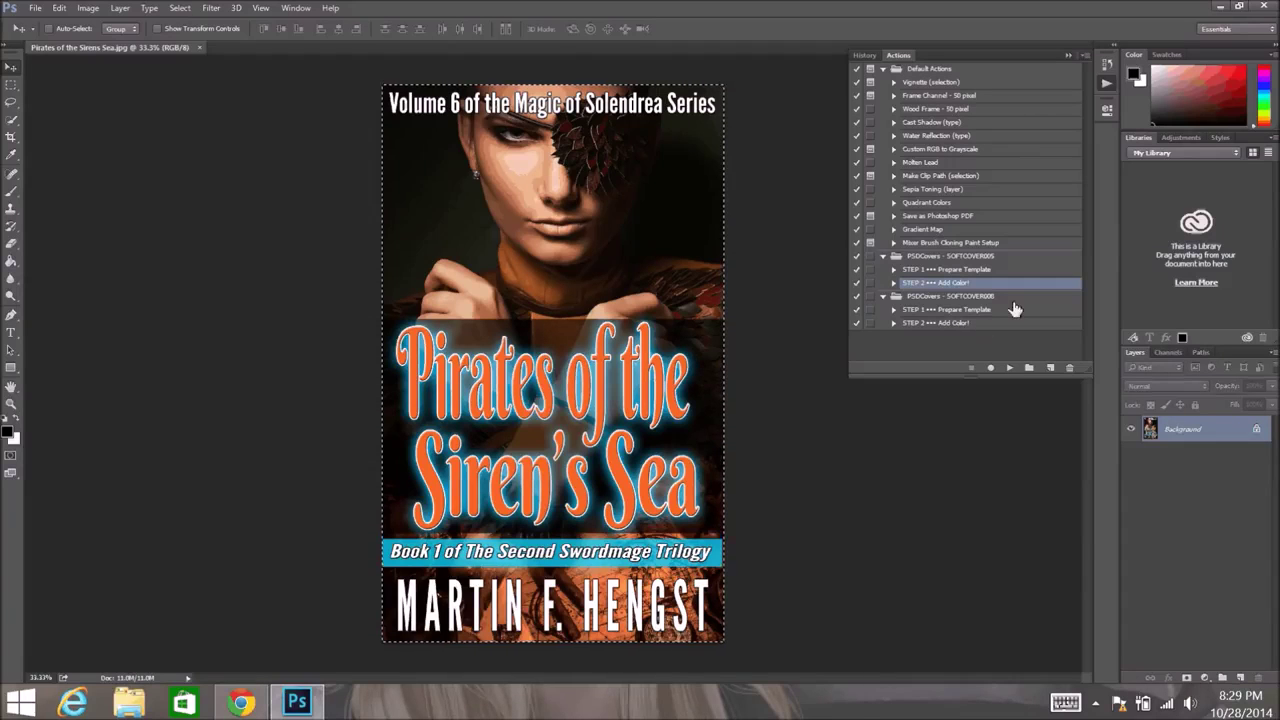
Run SOFTCOVER008 STEP 1 Prepare Template and paste the Pirates cover into the new Untitled-1 template
{"action": "left_click", "coordinate": [952, 311]}
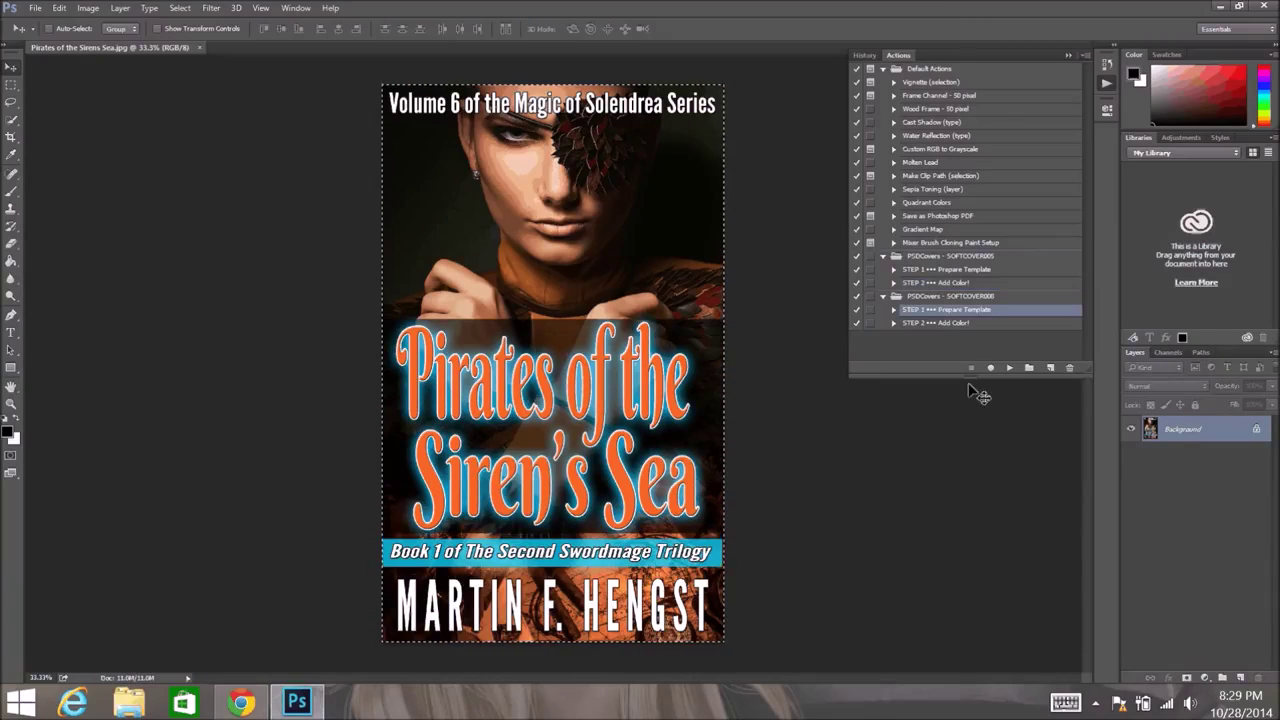
{"action": "left_click", "coordinate": [1011, 369]}
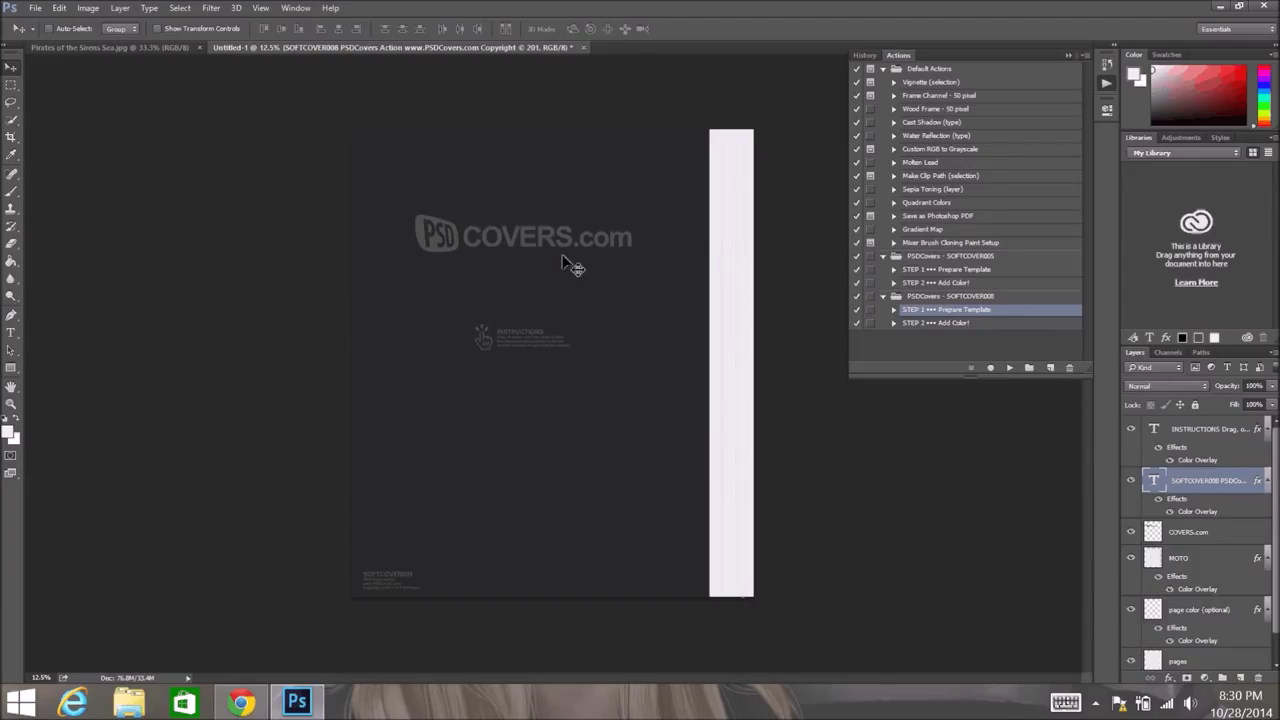
{"action": "left_click", "coordinate": [158, 45]}
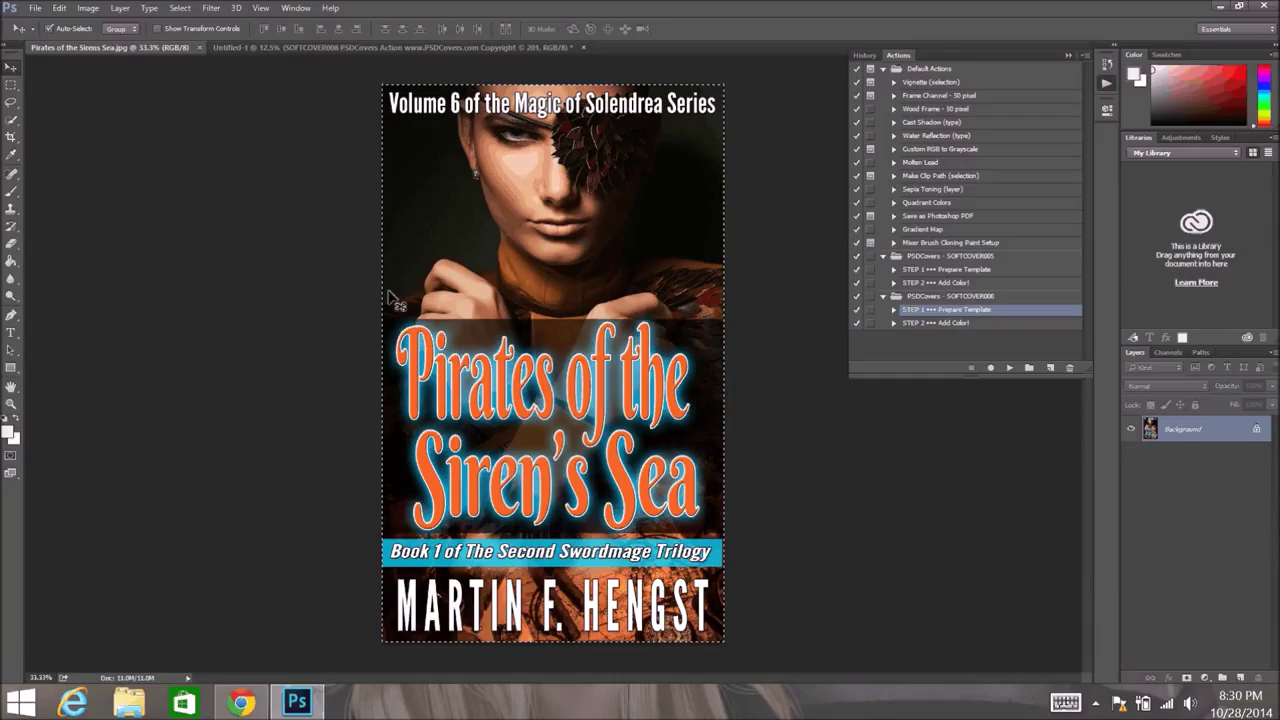
{"action": "left_click", "coordinate": [306, 47]}
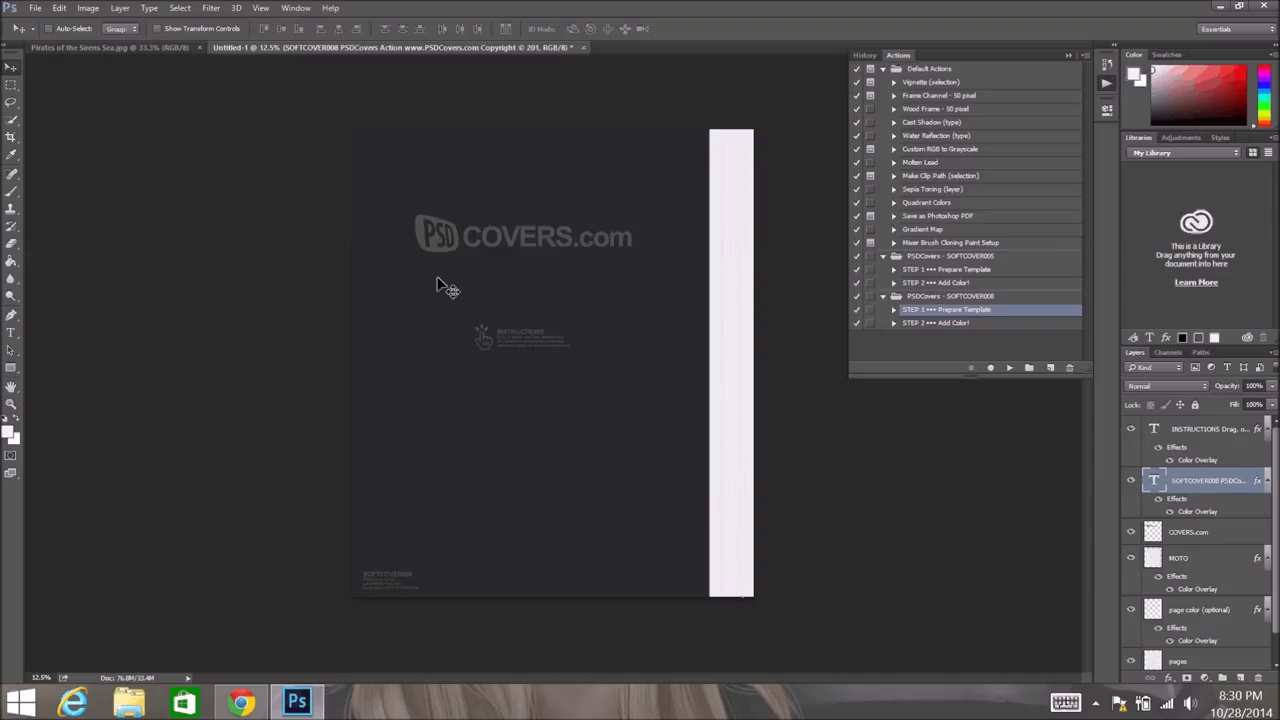
{"action": "key", "text": "ctrl+v"}
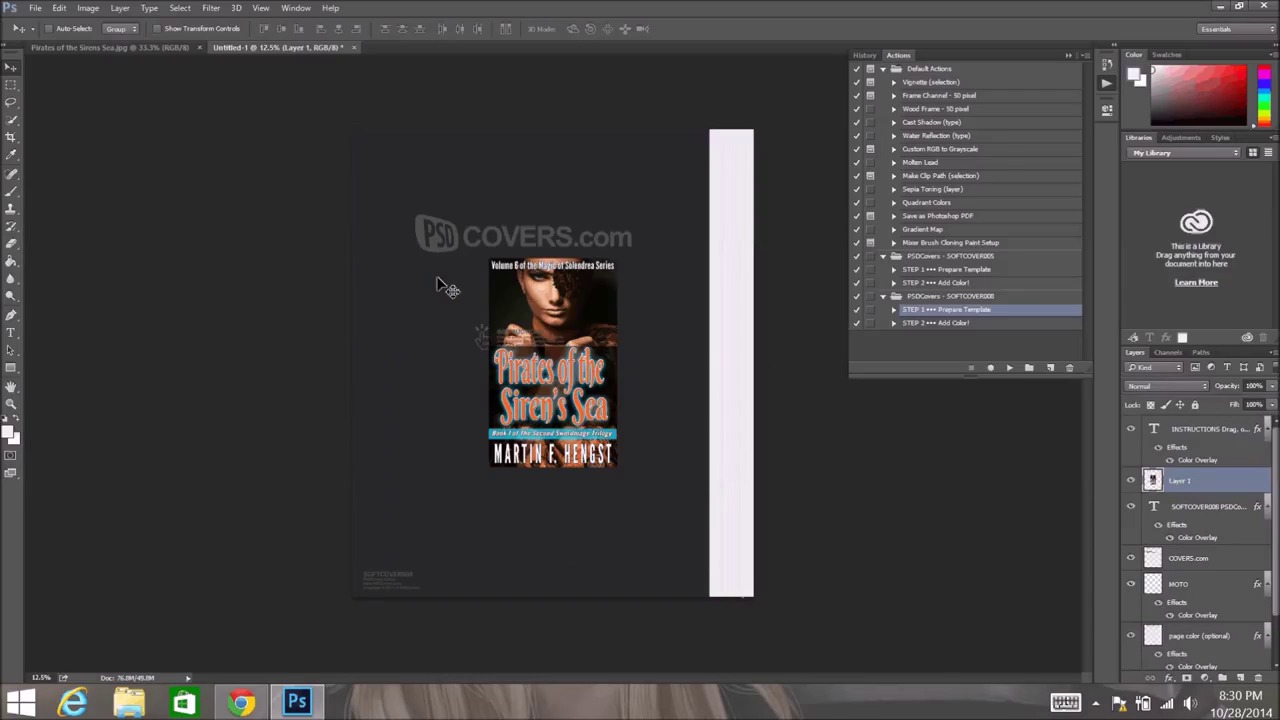
Free Transform the pasted cover out to the template's top-left and bottom-right edges and commit
{"action": "key", "text": "ctrl"}
{"action": "key", "text": "ctrl+t"}
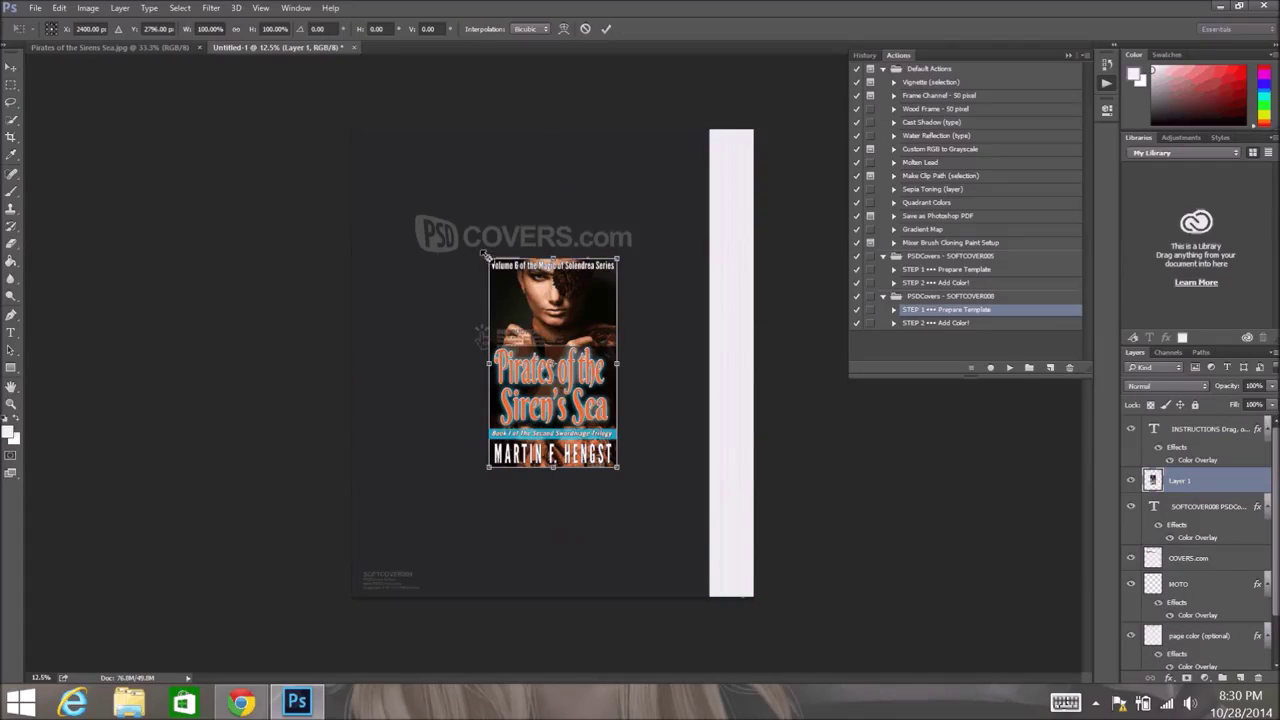
{"action": "left_click_drag", "start_coordinate": [485, 256], "coordinate": [352, 130]}
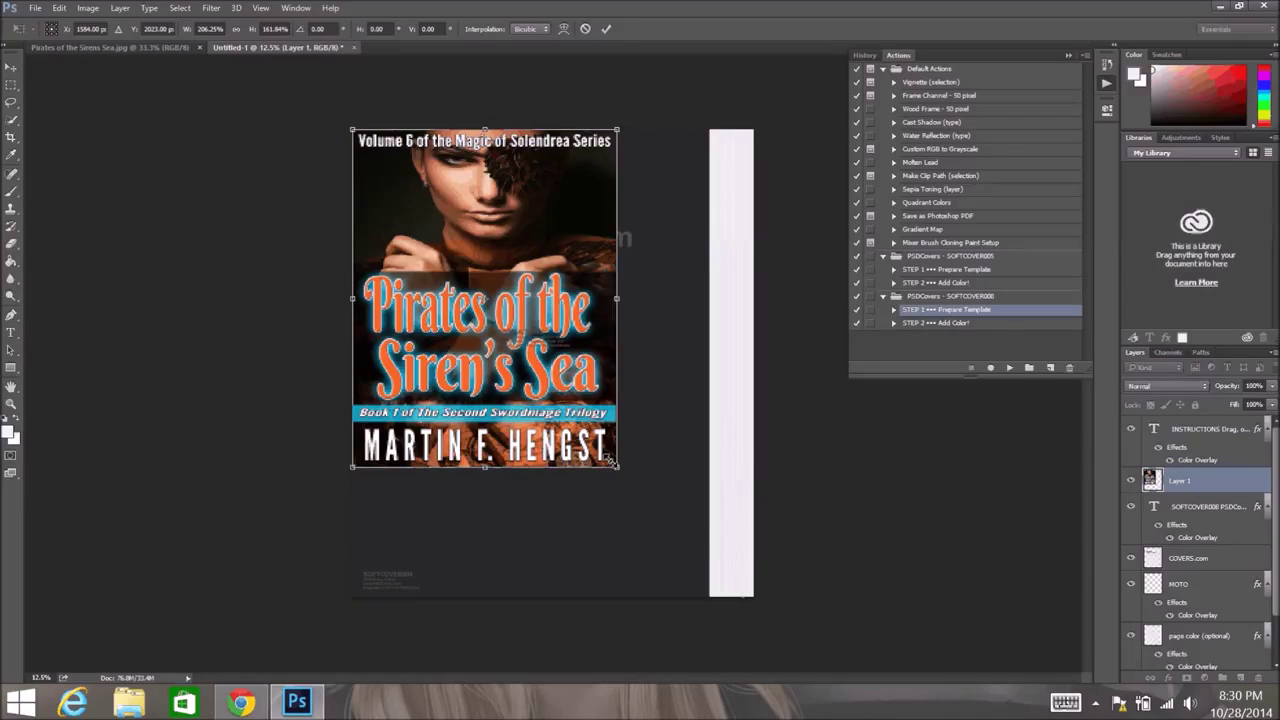
{"action": "left_click_drag", "start_coordinate": [613, 461], "coordinate": [705, 594]}
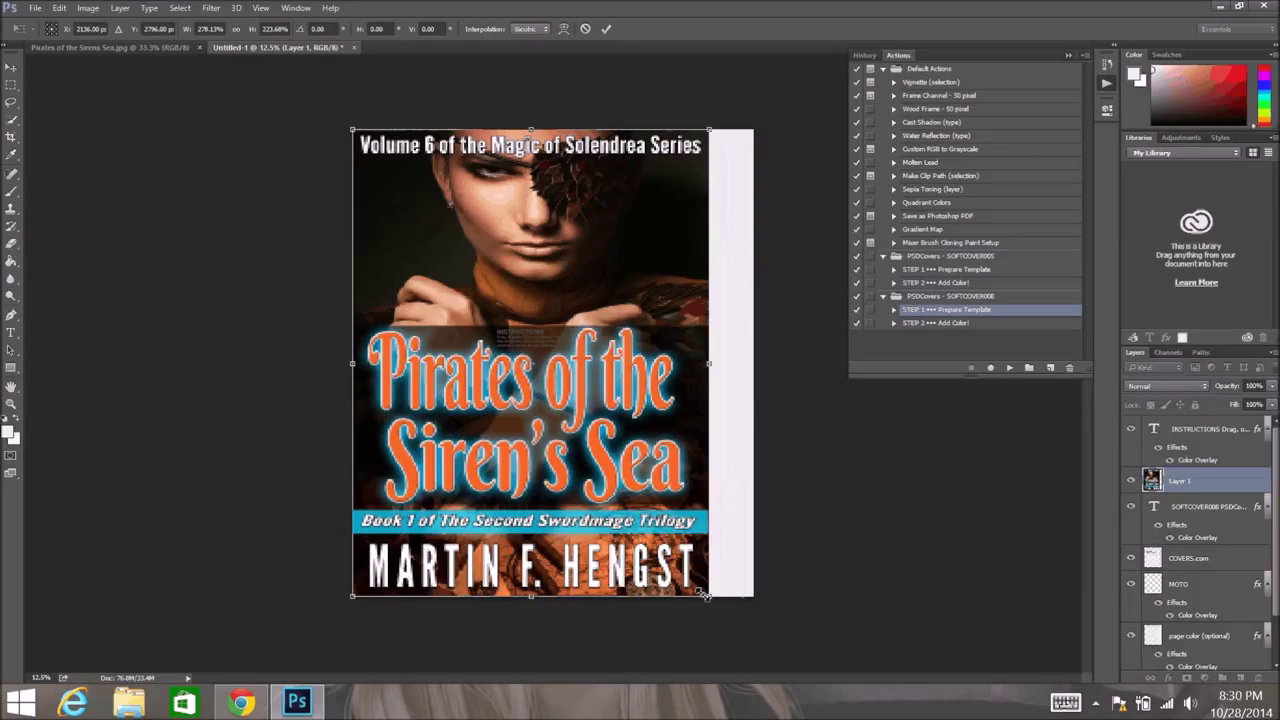
{"action": "left_click", "coordinate": [607, 30]}
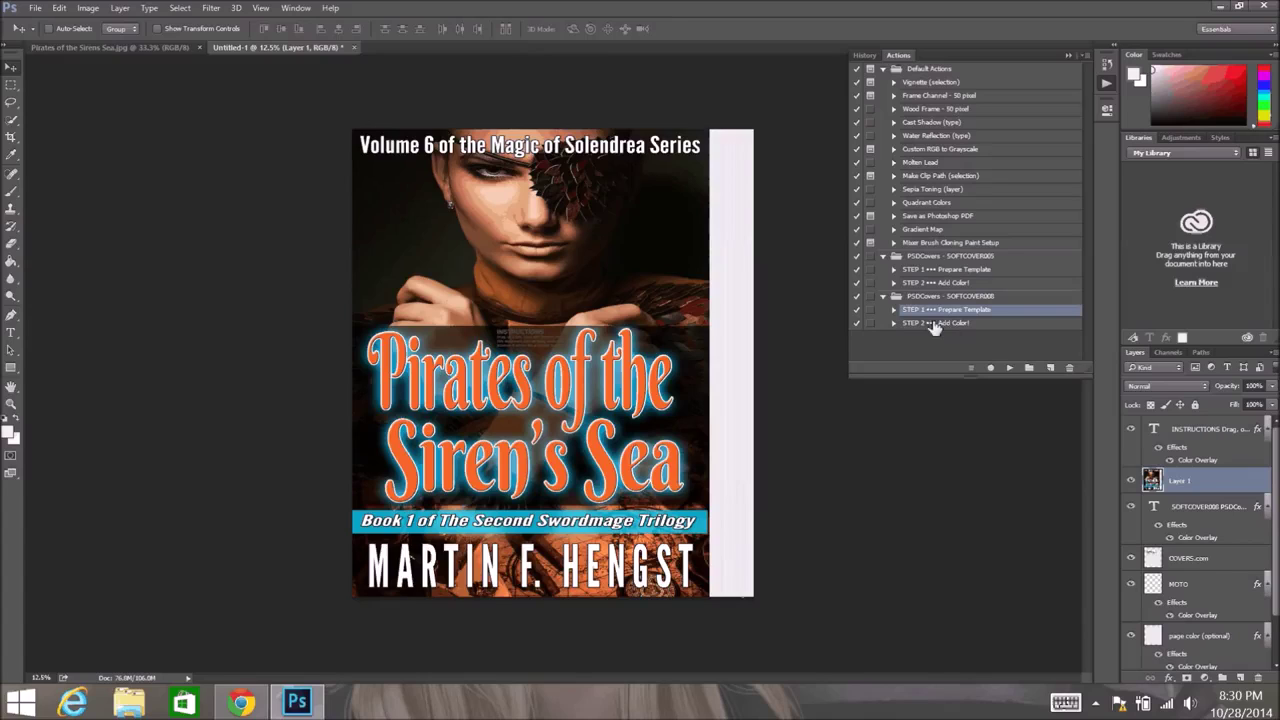
{"action": "left_click", "coordinate": [88, 8]}
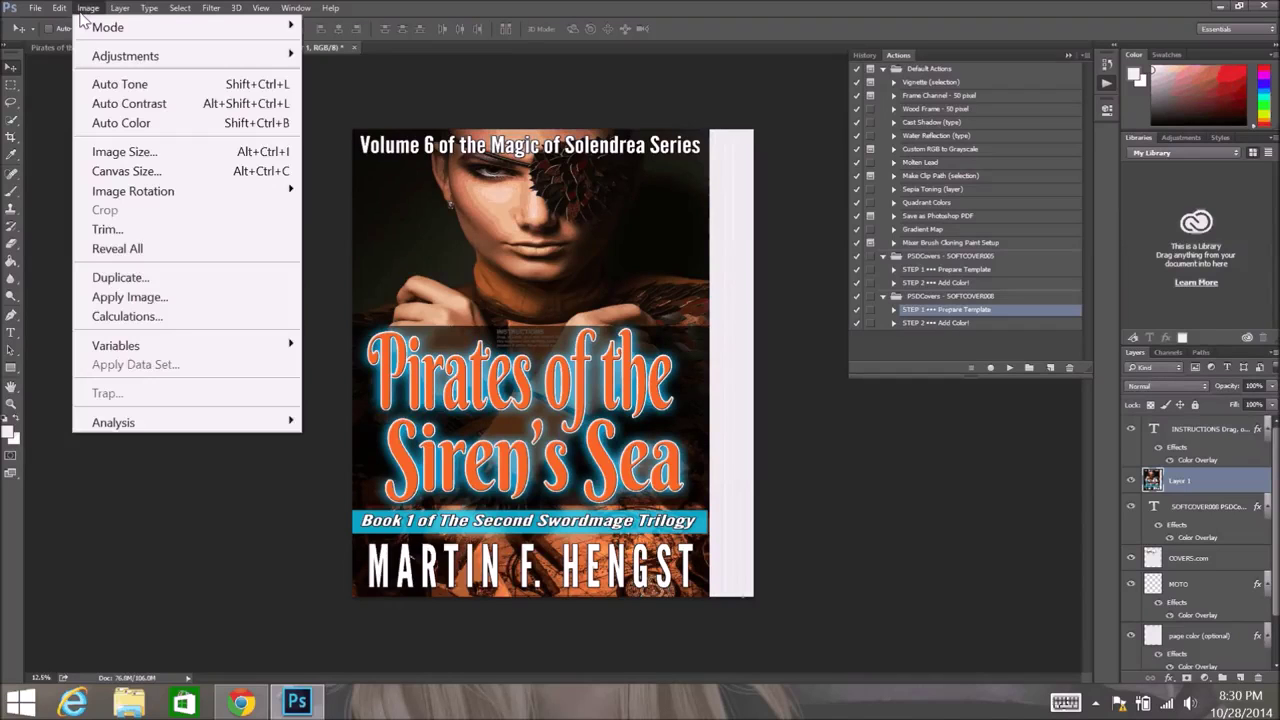
Set the template's Image Size resolution to 72 pixels/inch without resampling
{"action": "left_click", "coordinate": [124, 151]}
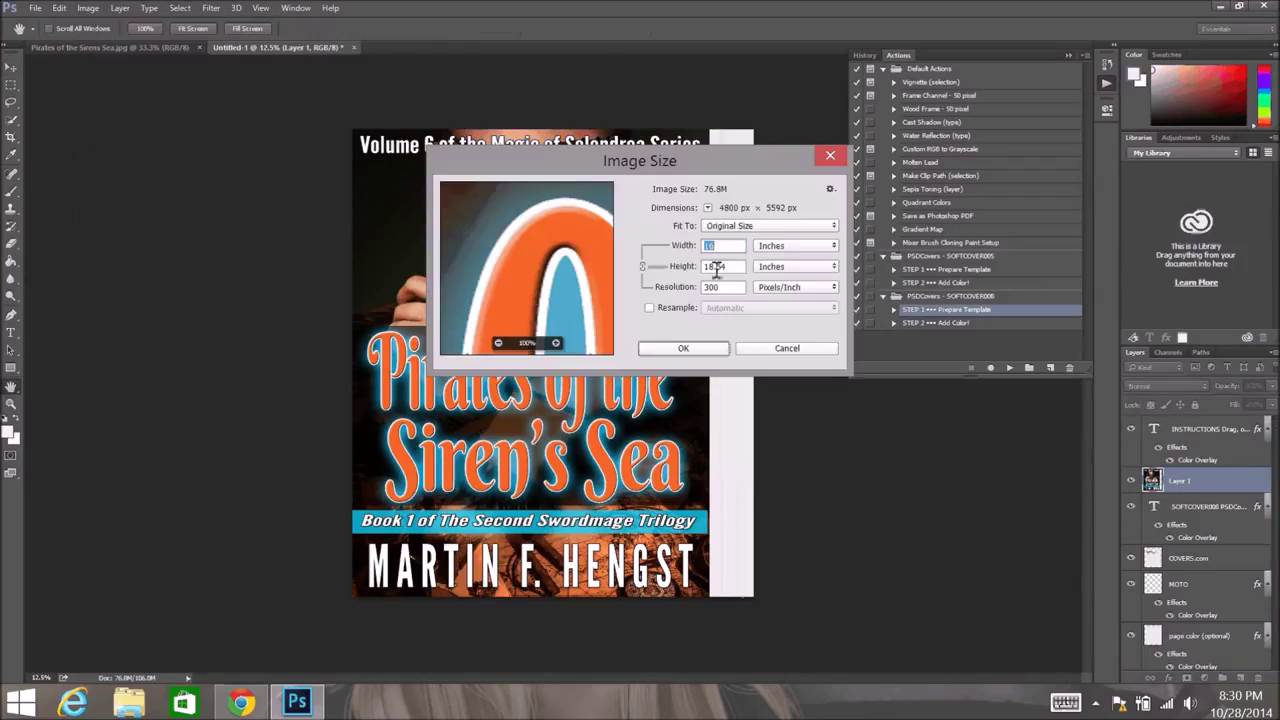
{"action": "left_click", "coordinate": [729, 287]}
{"action": "key", "text": "BackSpace"}
{"action": "key", "text": "BackSpace"}
{"action": "key", "text": "BackSpace"}
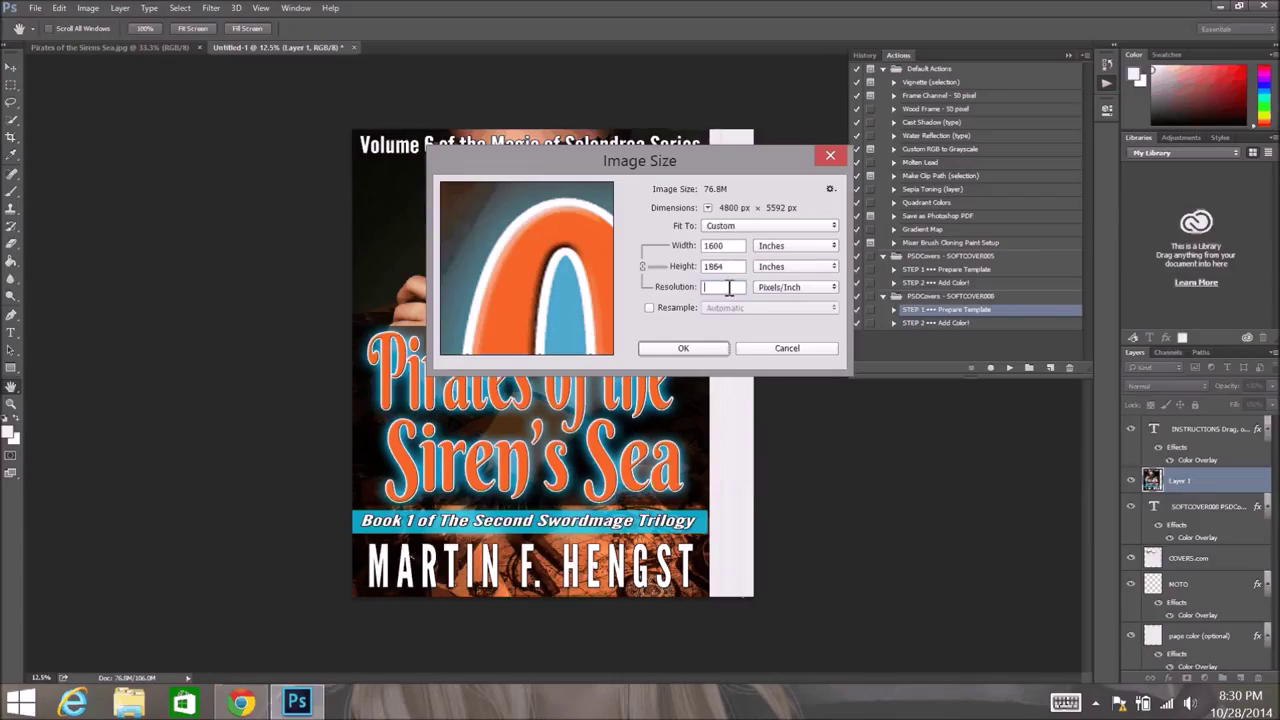
{"action": "type", "text": "72"}
{"action": "left_click", "coordinate": [680, 348]}
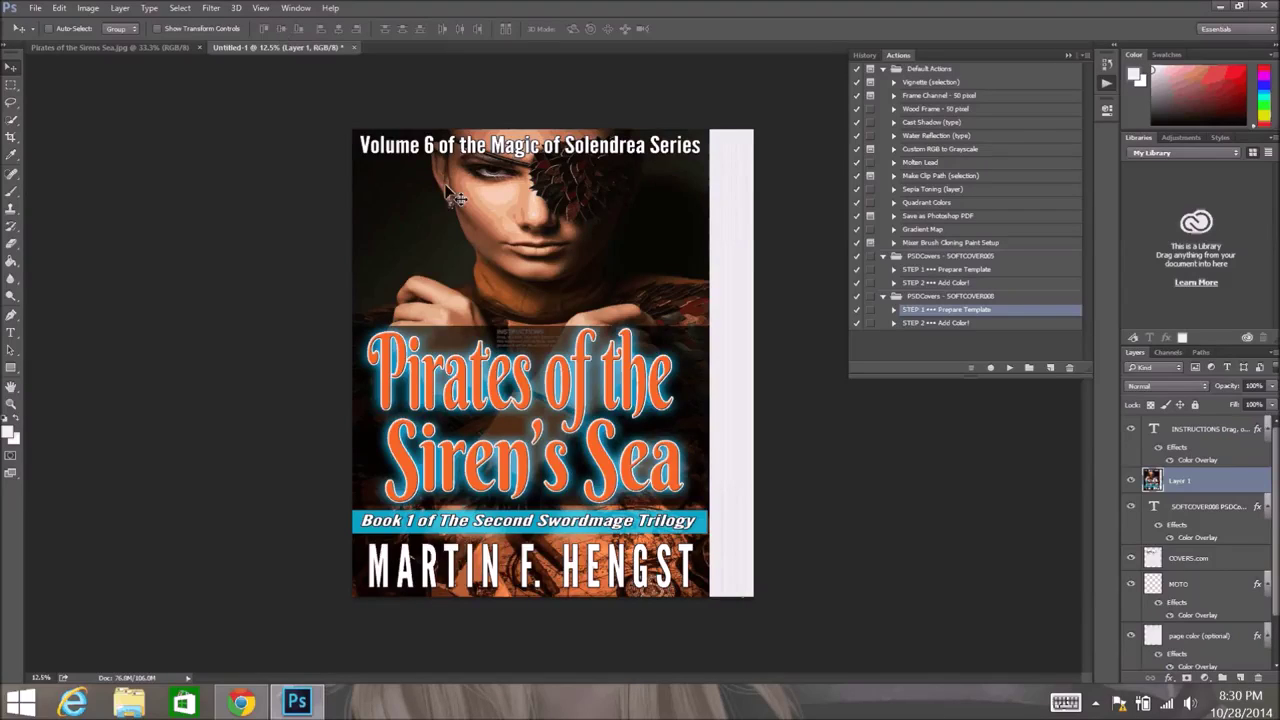
Play SOFTCOVER008 STEP 2 Add Color! to render the standing mockup, then minimize Photoshop
{"action": "left_click", "coordinate": [938, 323]}
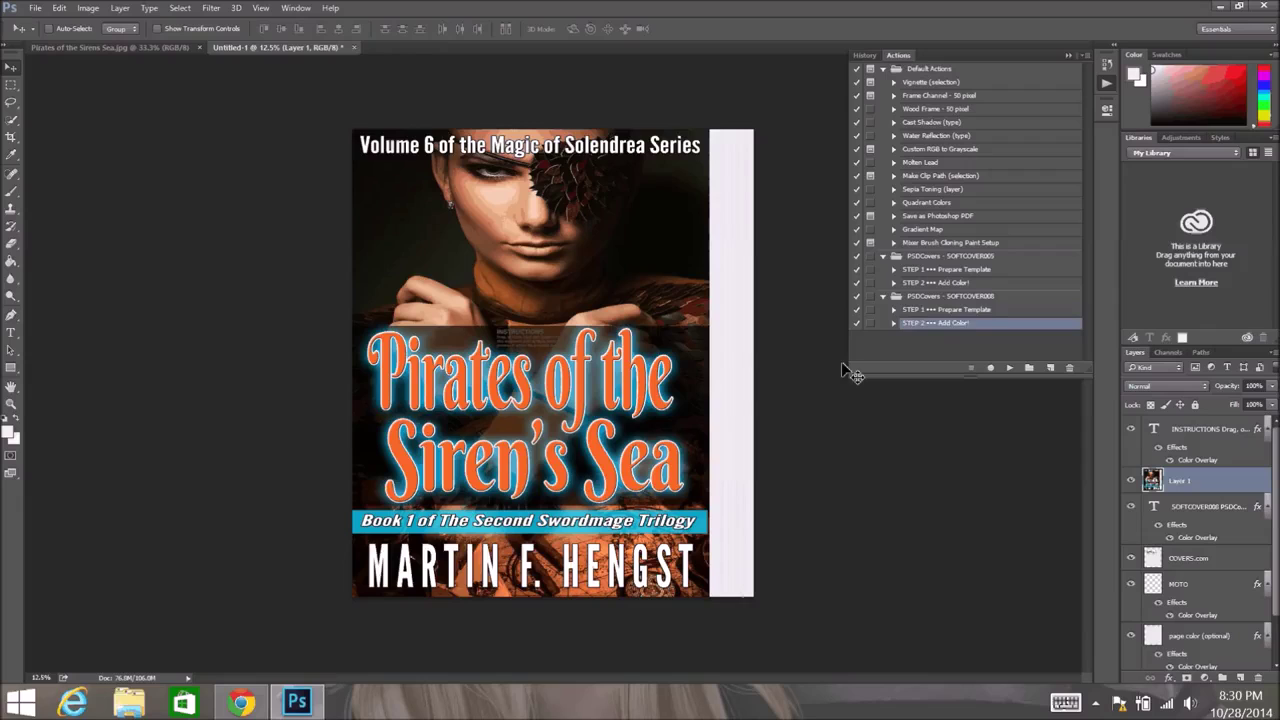
{"action": "left_click", "coordinate": [1009, 369]}
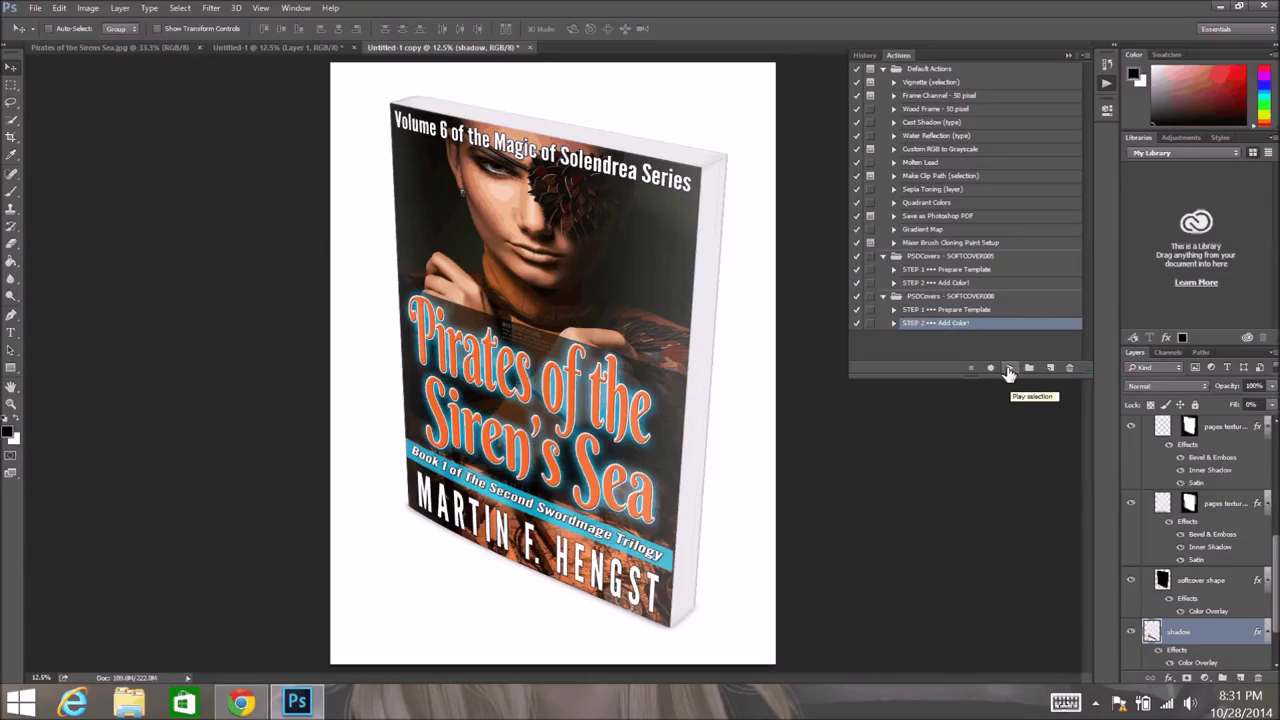
{"action": "left_click", "coordinate": [1009, 371]}
{"action": "left_click", "coordinate": [1221, 7]}
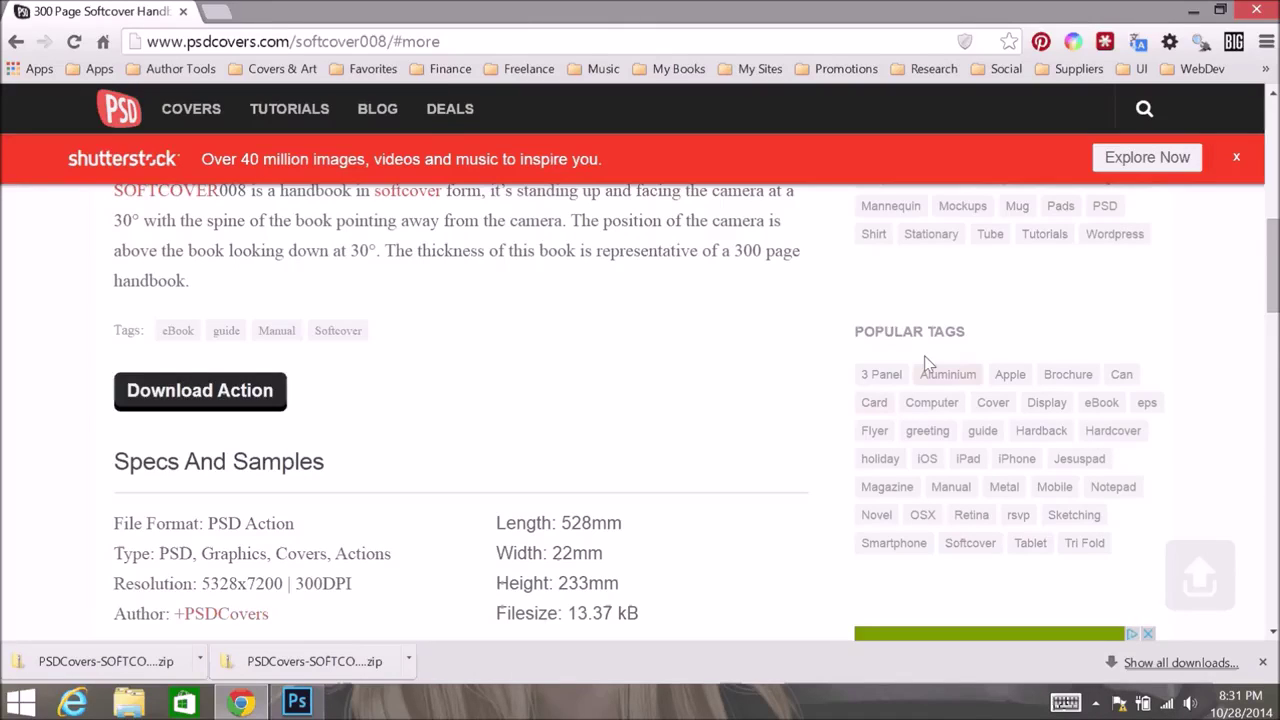
Open the psdcovers Hardback tag archive and scroll down past HARDCOVER016 and HARDCOVER015 to HARDCOVER014
{"action": "left_click", "coordinate": [1034, 441]}
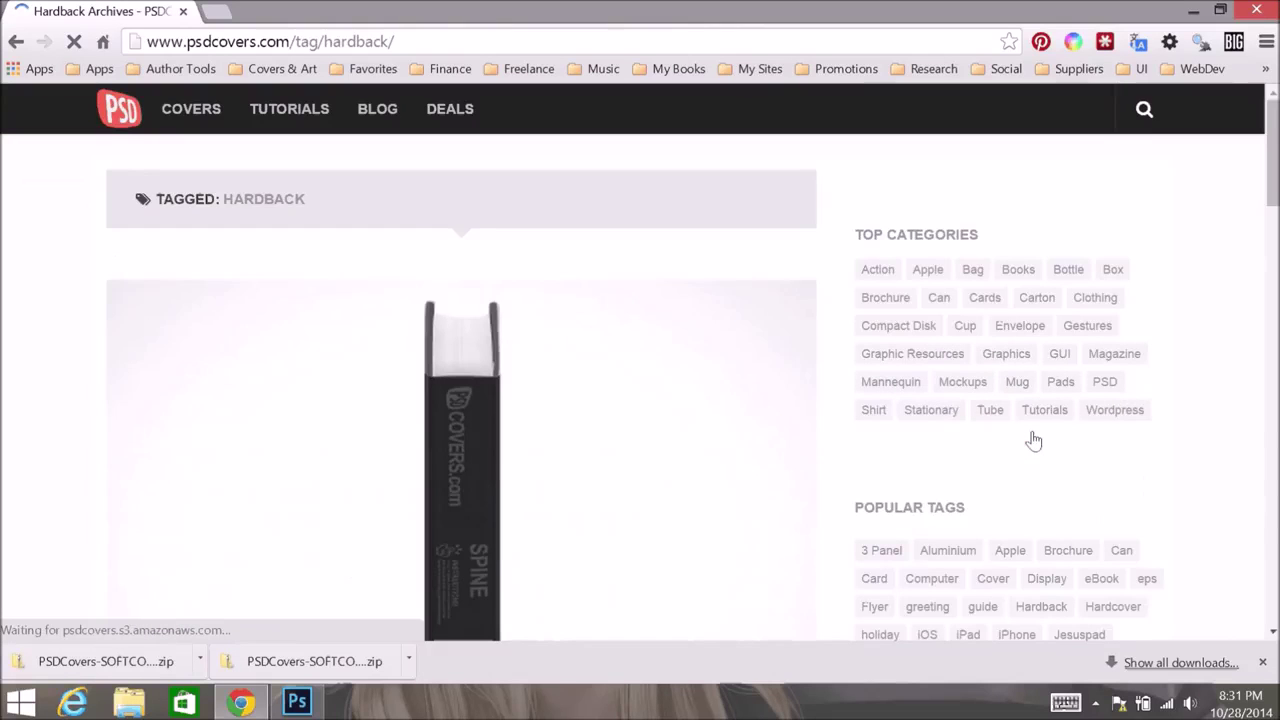
{"action": "scroll", "coordinate": [771, 333], "scroll_direction": "down", "scroll_amount": 2}
{"action": "scroll", "coordinate": [771, 333], "scroll_direction": "down", "scroll_amount": 3}
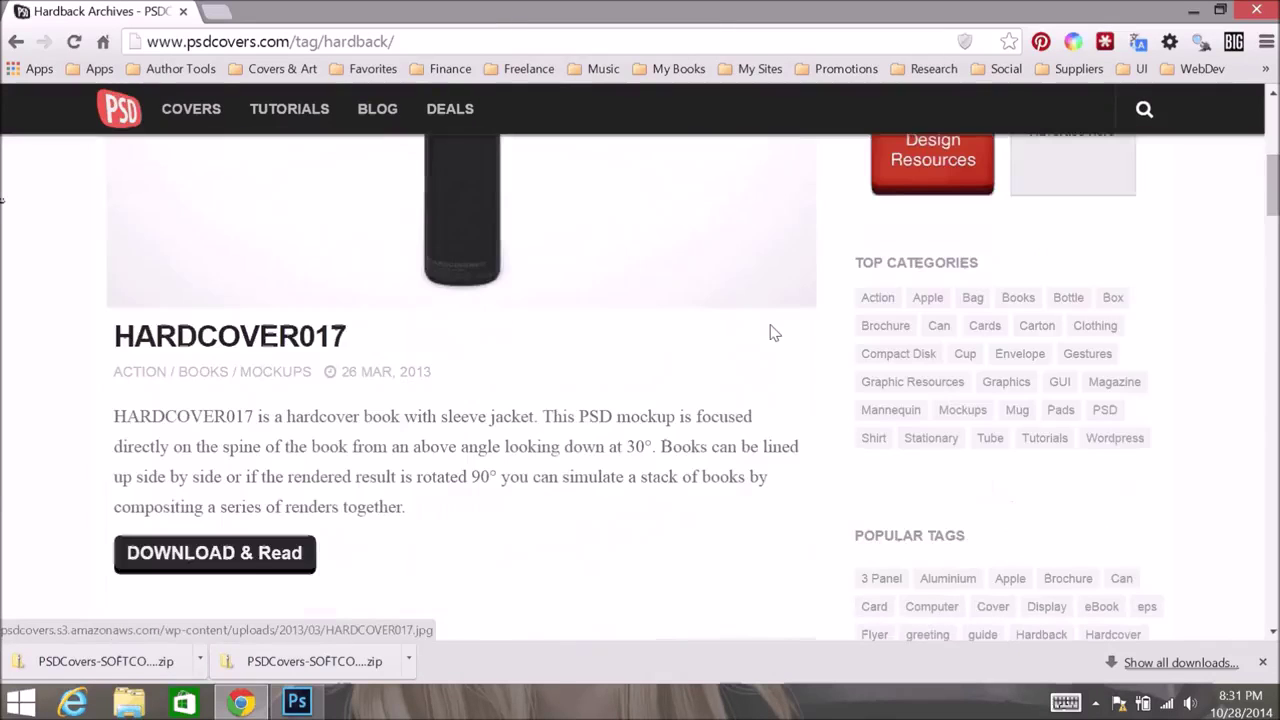
{"action": "scroll", "coordinate": [771, 333], "scroll_direction": "down", "scroll_amount": 3}
{"action": "scroll", "coordinate": [771, 333], "scroll_direction": "down", "scroll_amount": 3}
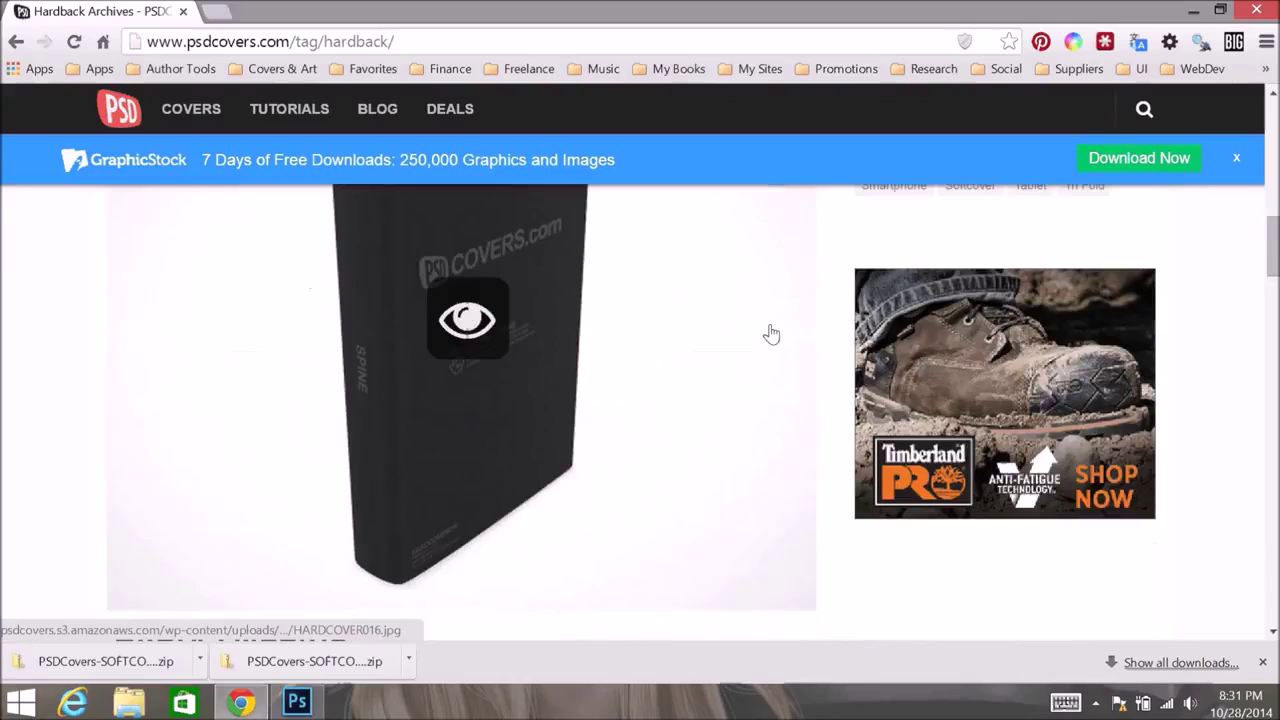
{"action": "scroll", "coordinate": [771, 333], "scroll_direction": "up", "scroll_amount": 1}
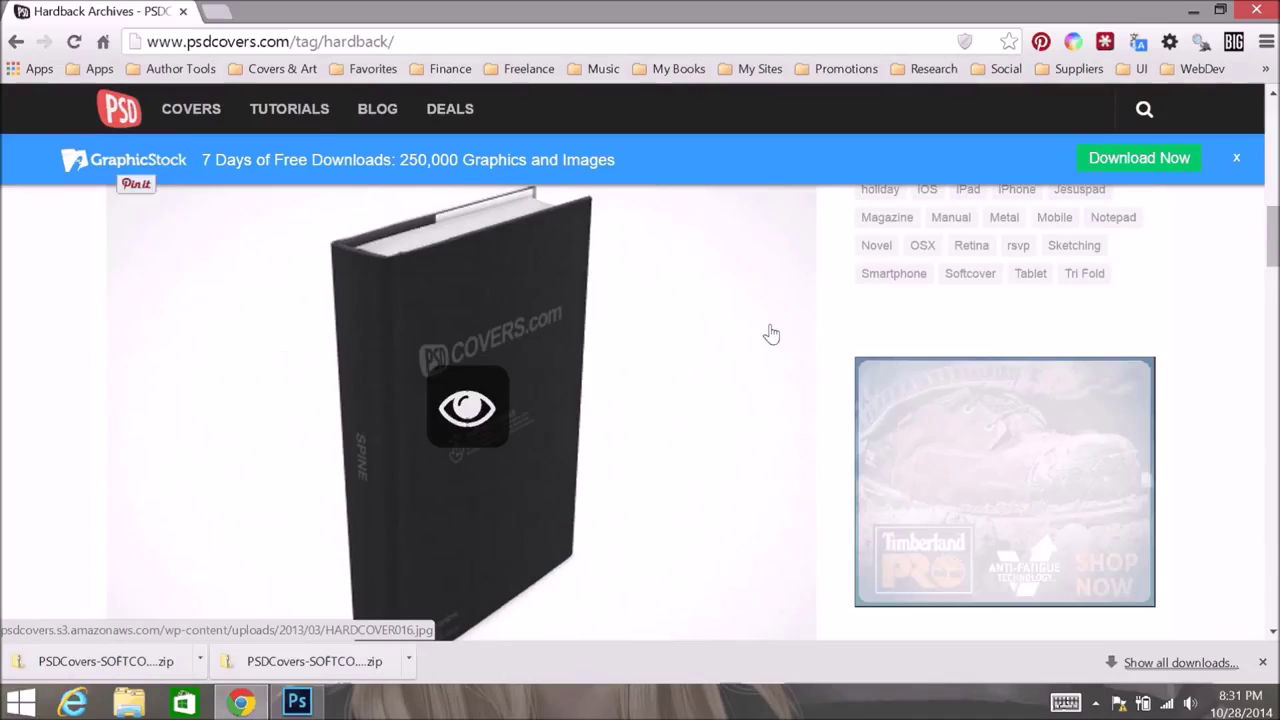
{"action": "scroll", "coordinate": [466, 271], "scroll_direction": "down", "scroll_amount": 2}
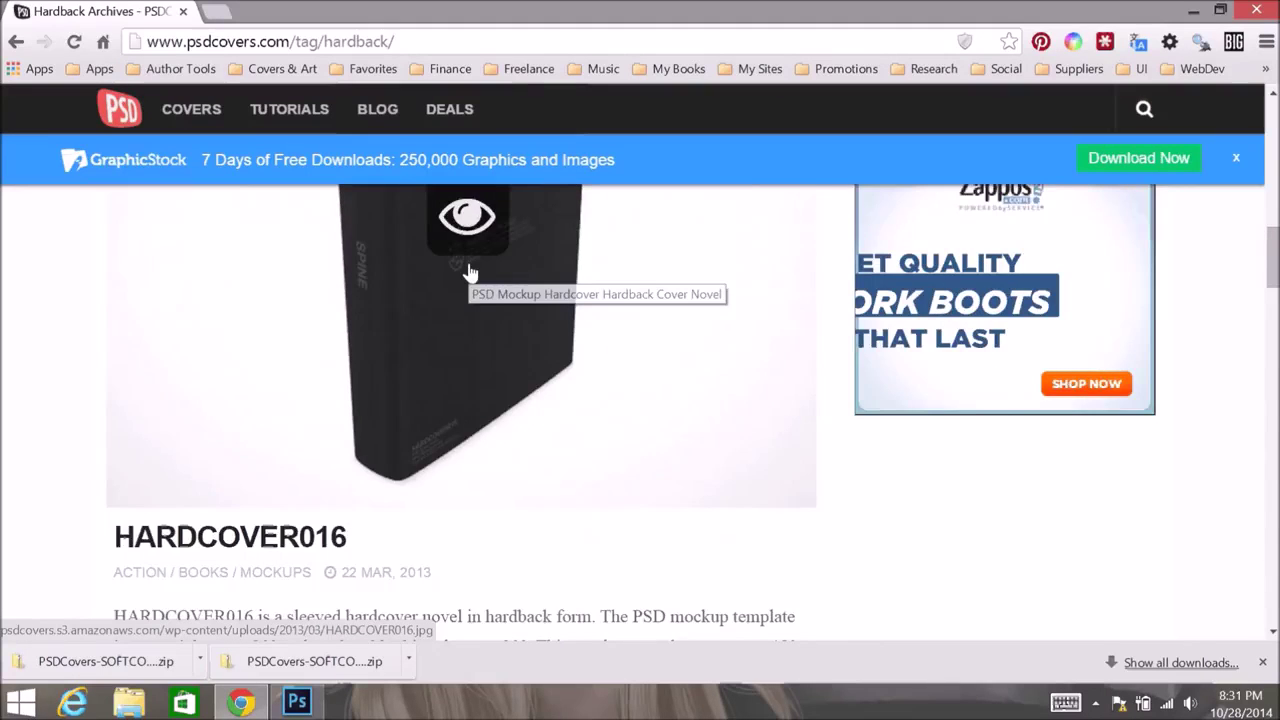
{"action": "scroll", "coordinate": [440, 290], "scroll_direction": "up", "scroll_amount": 2}
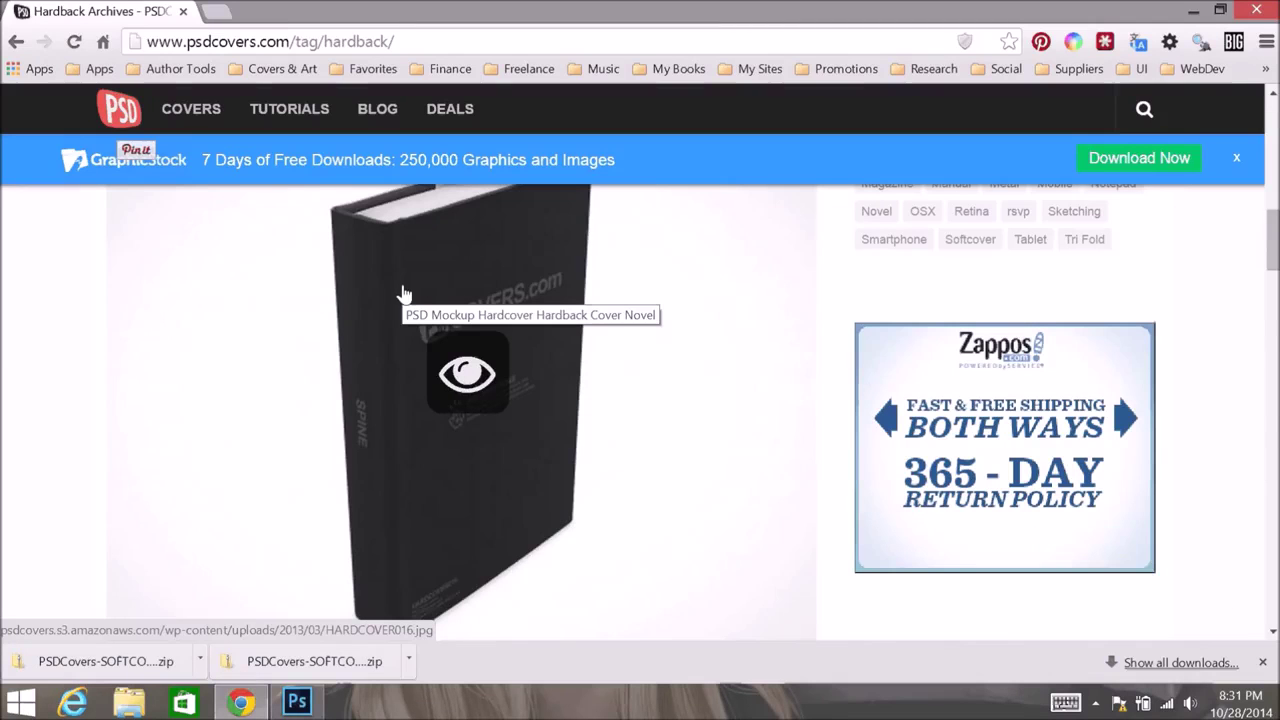
{"action": "scroll", "coordinate": [403, 293], "scroll_direction": "down", "scroll_amount": 5}
{"action": "scroll", "coordinate": [405, 292], "scroll_direction": "down", "scroll_amount": 7}
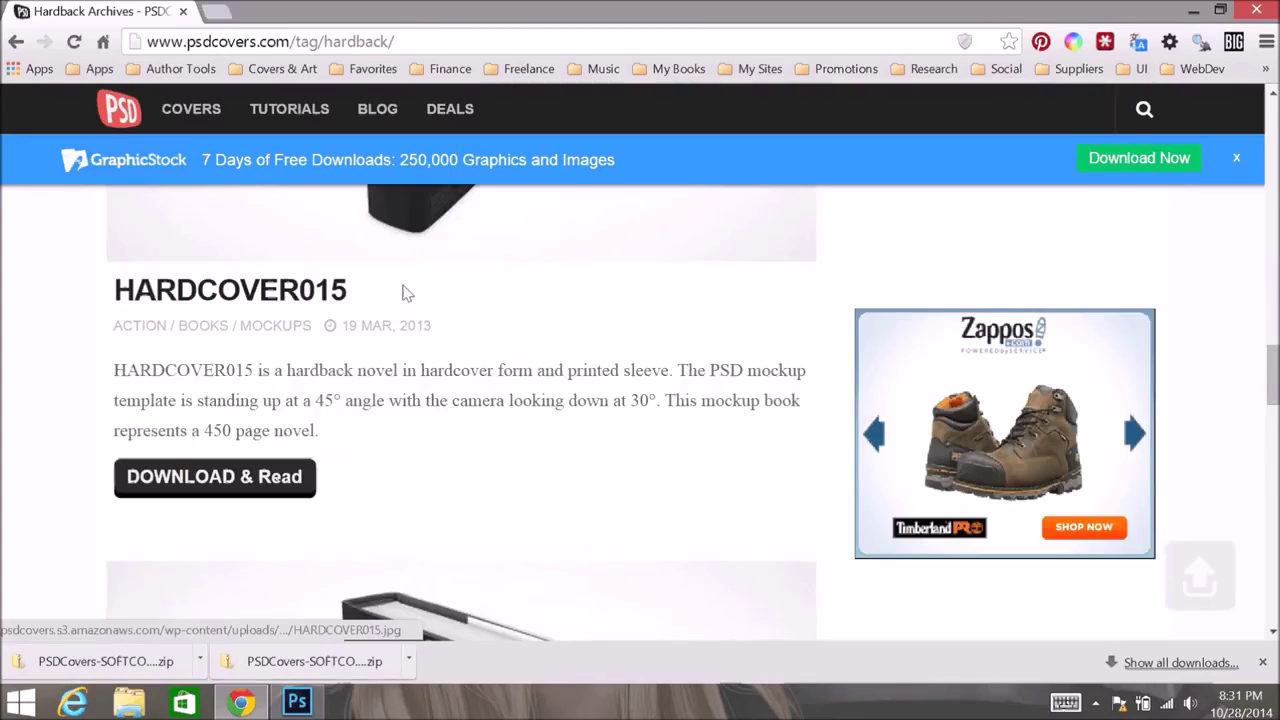
{"action": "scroll", "coordinate": [405, 292], "scroll_direction": "down", "scroll_amount": 7}
{"action": "scroll", "coordinate": [405, 292], "scroll_direction": "down", "scroll_amount": 2}
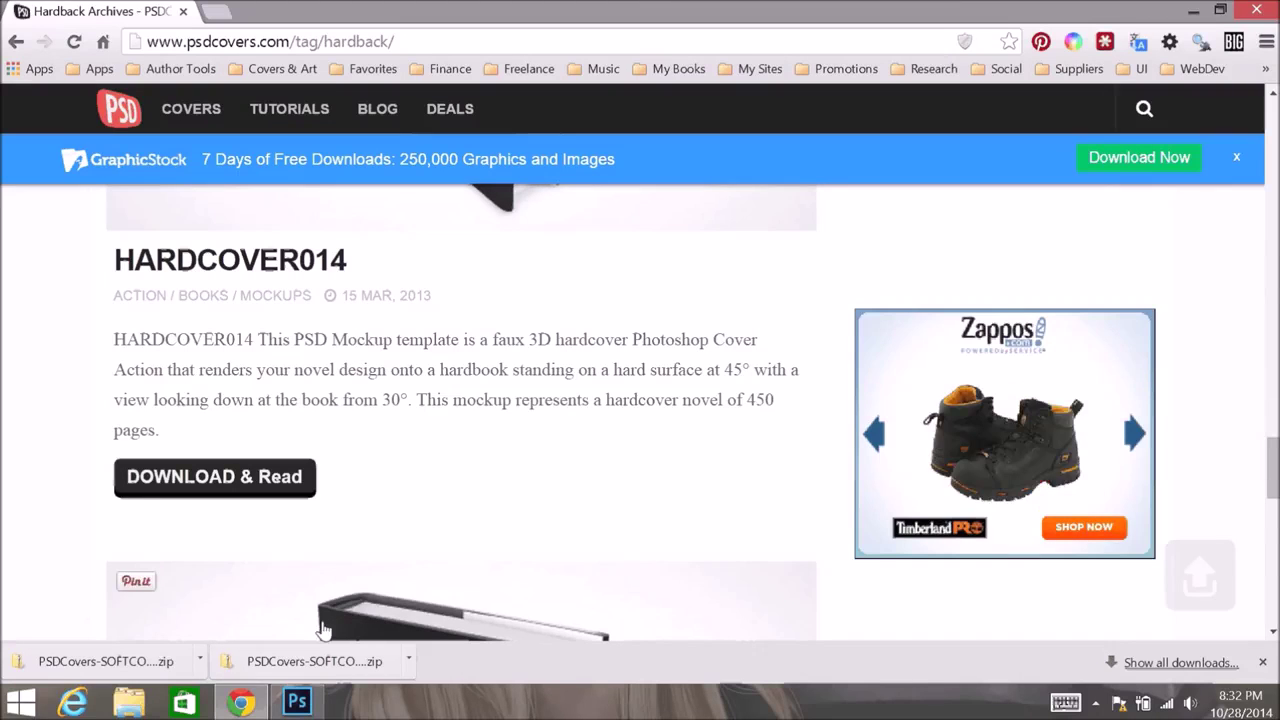
Restore Photoshop from the taskbar to show the rendered Pirates of the Siren's Sea softcover mockup
{"action": "left_click", "coordinate": [296, 704]}
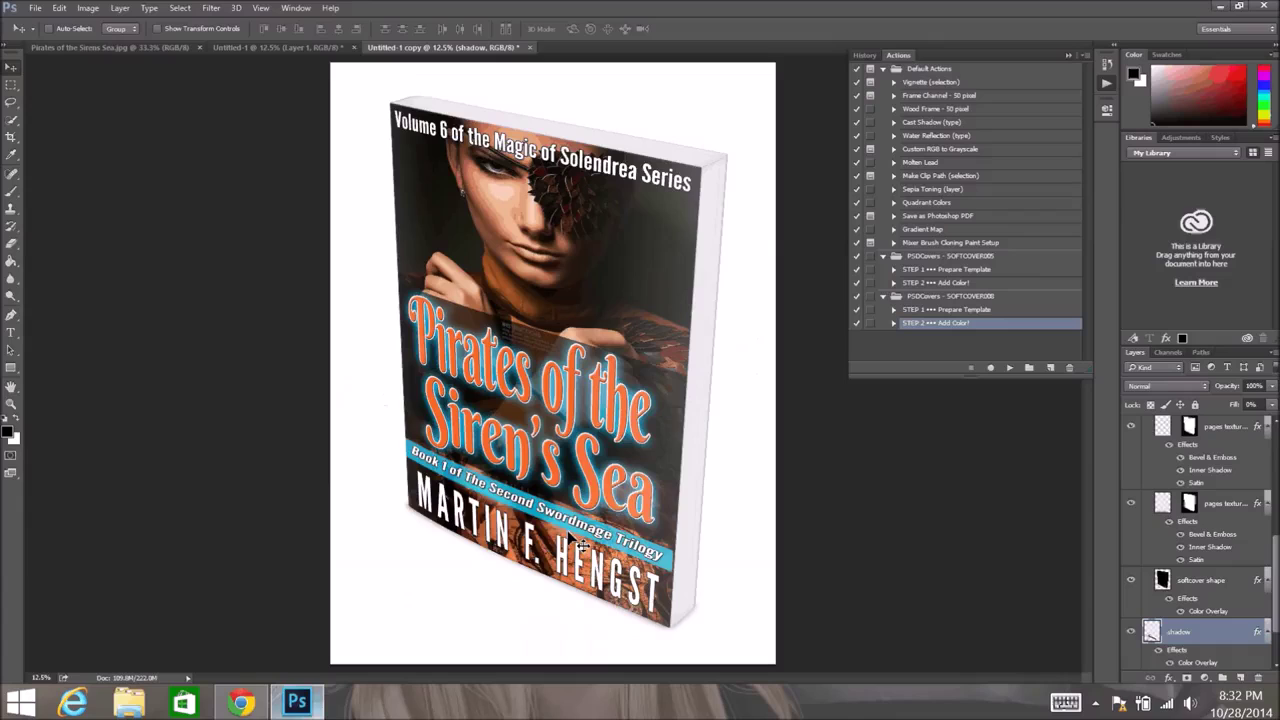